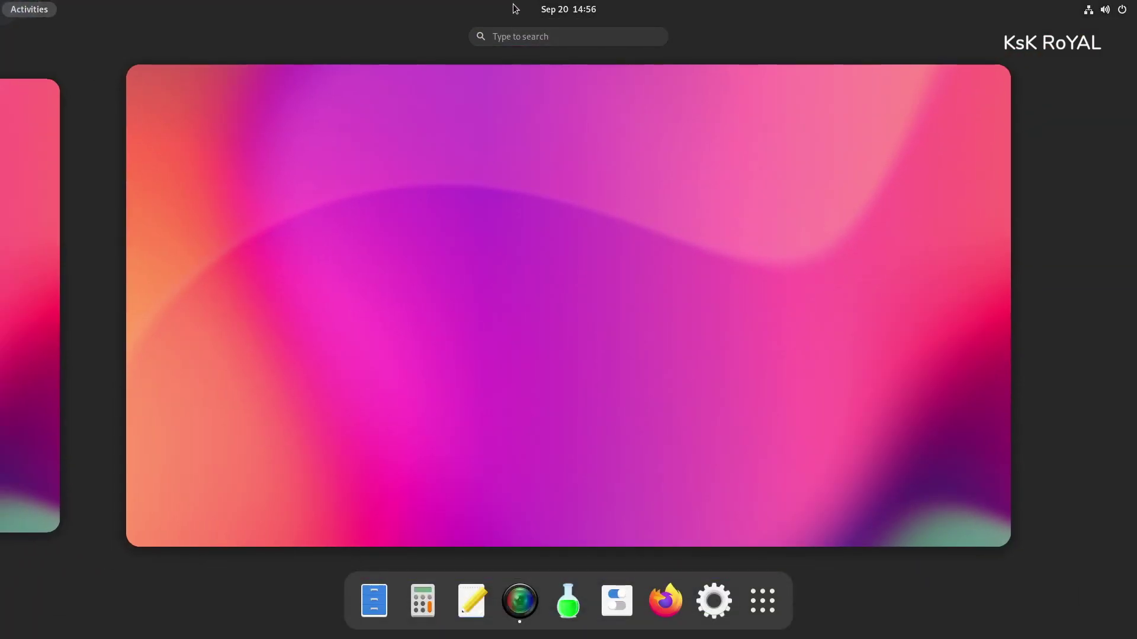
Look over the calendar panel and the system menu's wired network and power options.
click(563, 10)
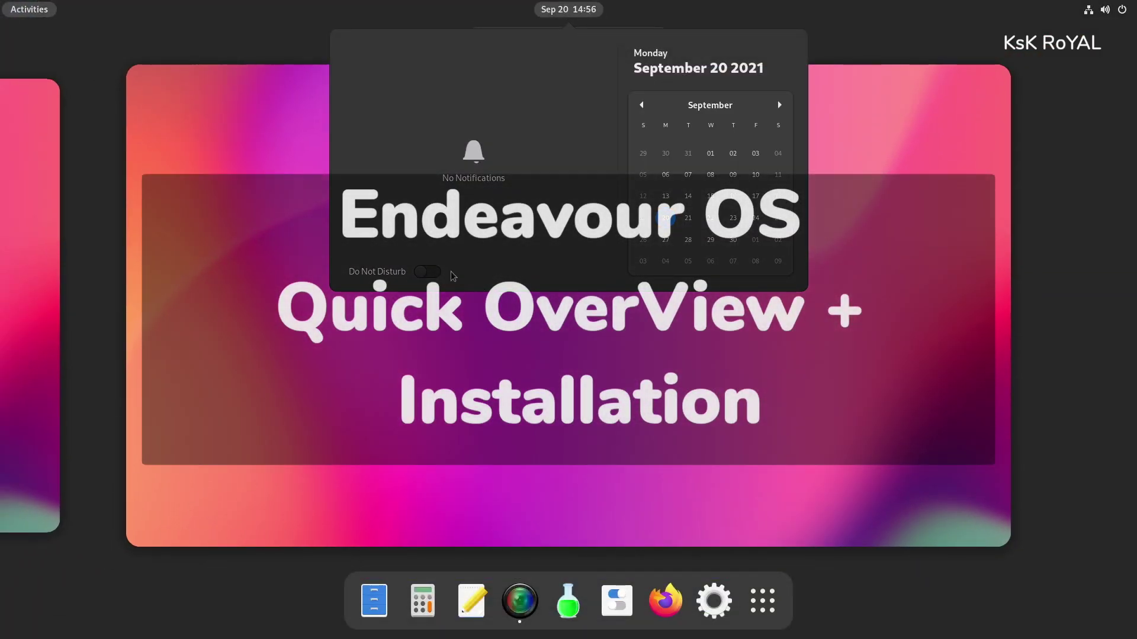
click(1105, 9)
click(1094, 77)
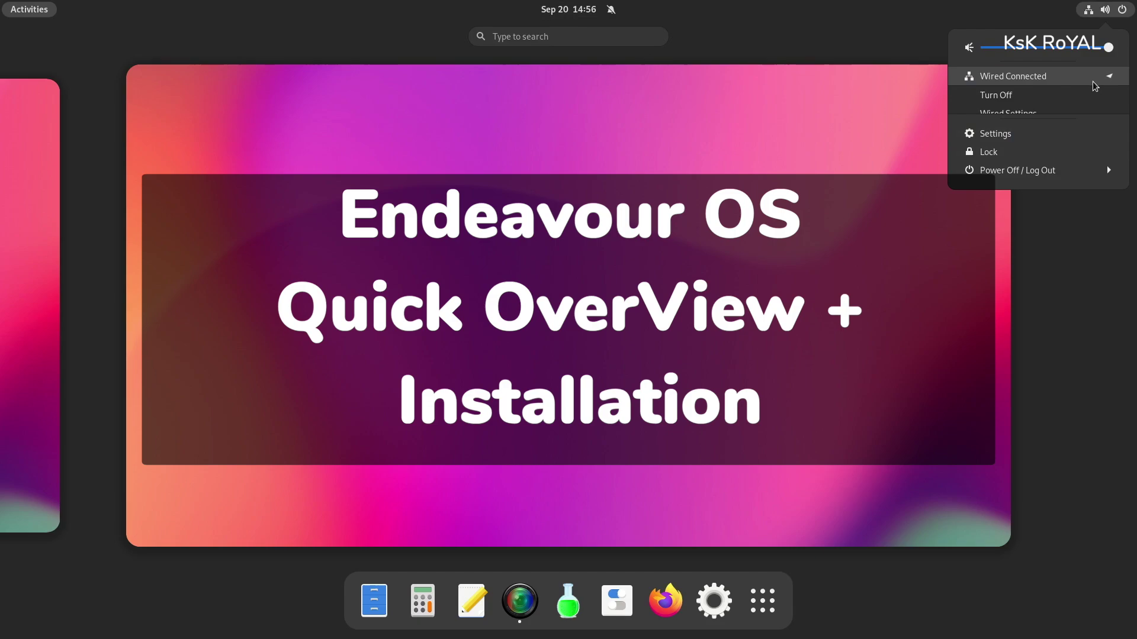
click(1042, 171)
Bring up the full application grid and page through the installed apps.
click(856, 29)
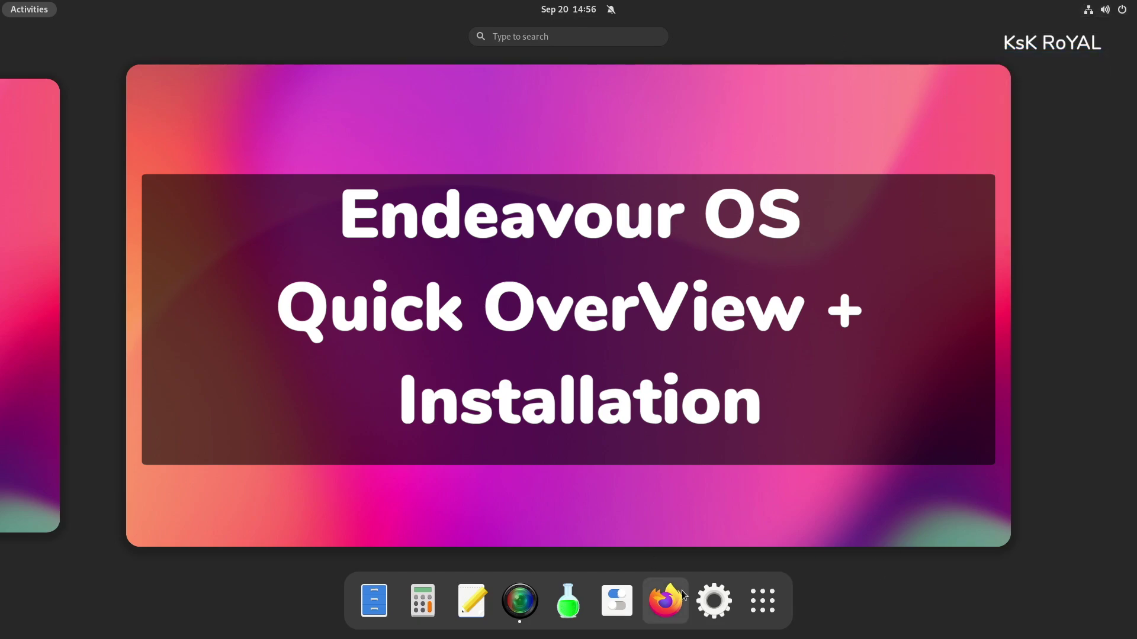
click(762, 601)
scroll(585, 554, down, 1)
scroll(584, 553, down, 1)
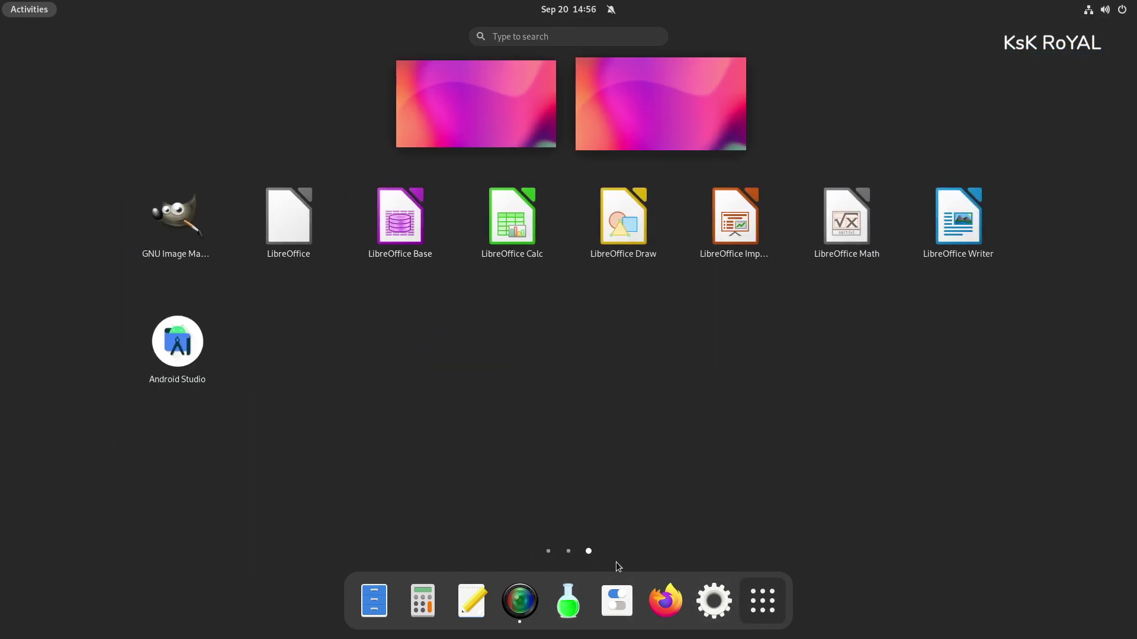
Erase the BlitzWolf drive, then inspect the Base-devel and LTS Kernel package groups.
scroll(616, 562, up, 2)
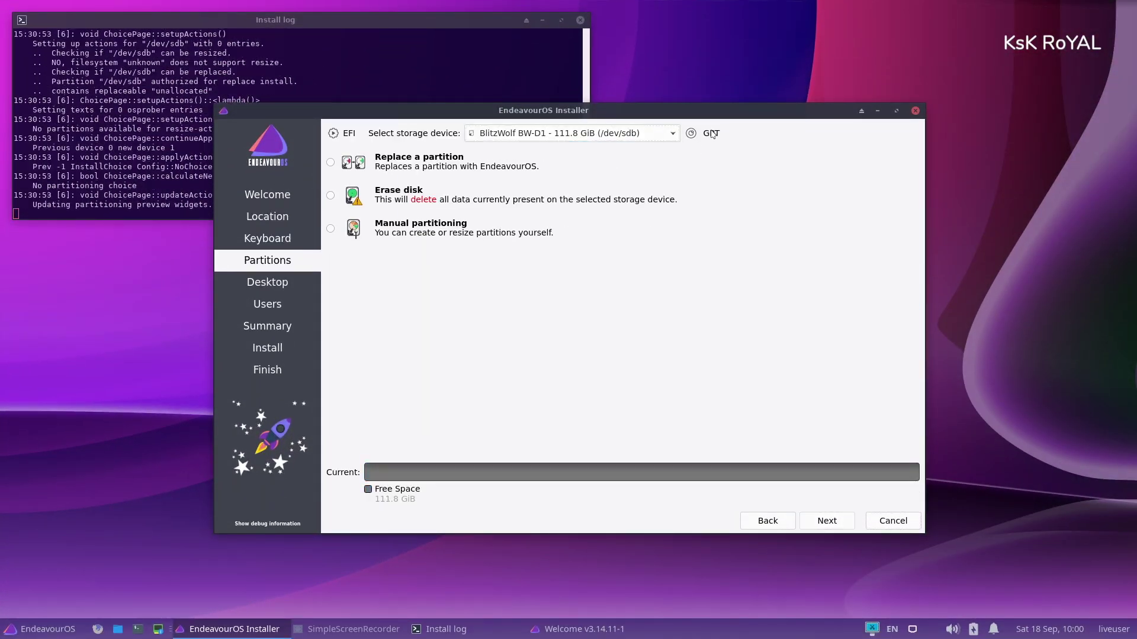
click(450, 199)
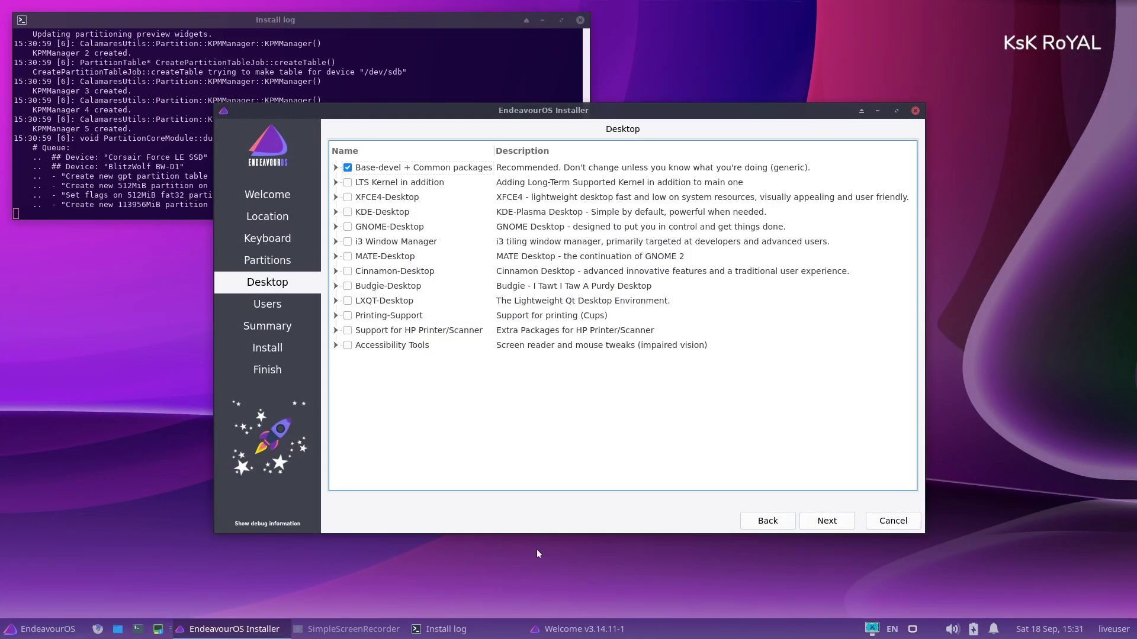
click(336, 168)
click(335, 167)
click(335, 182)
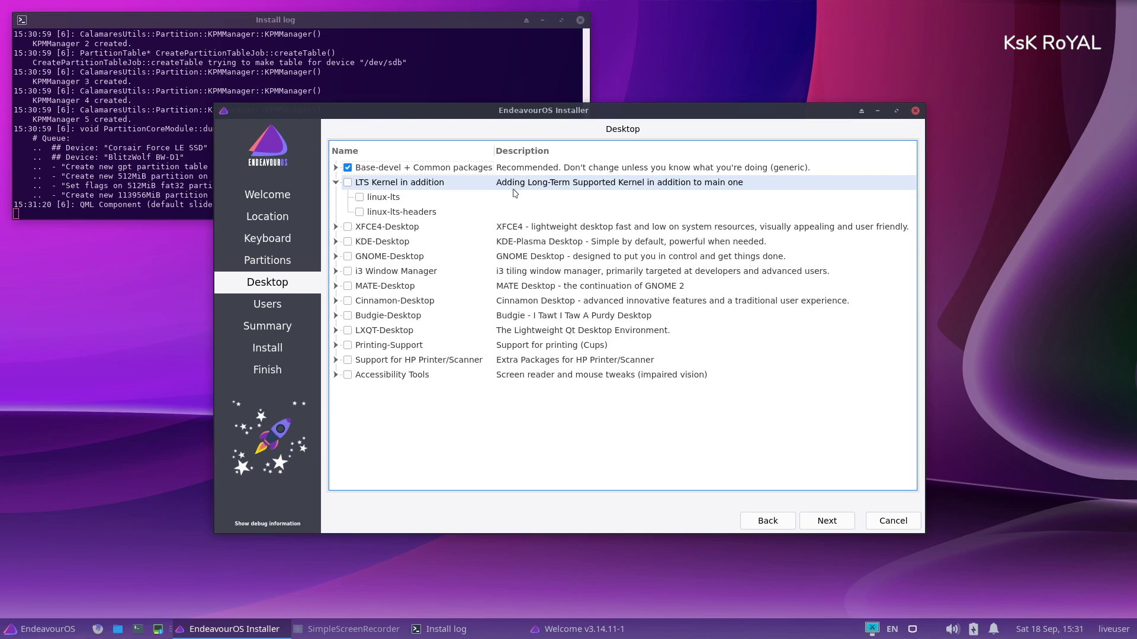
click(383, 197)
click(335, 183)
Tick Cinnamon-Desktop and GNOME-Desktop for installation and continue to user setup.
click(389, 226)
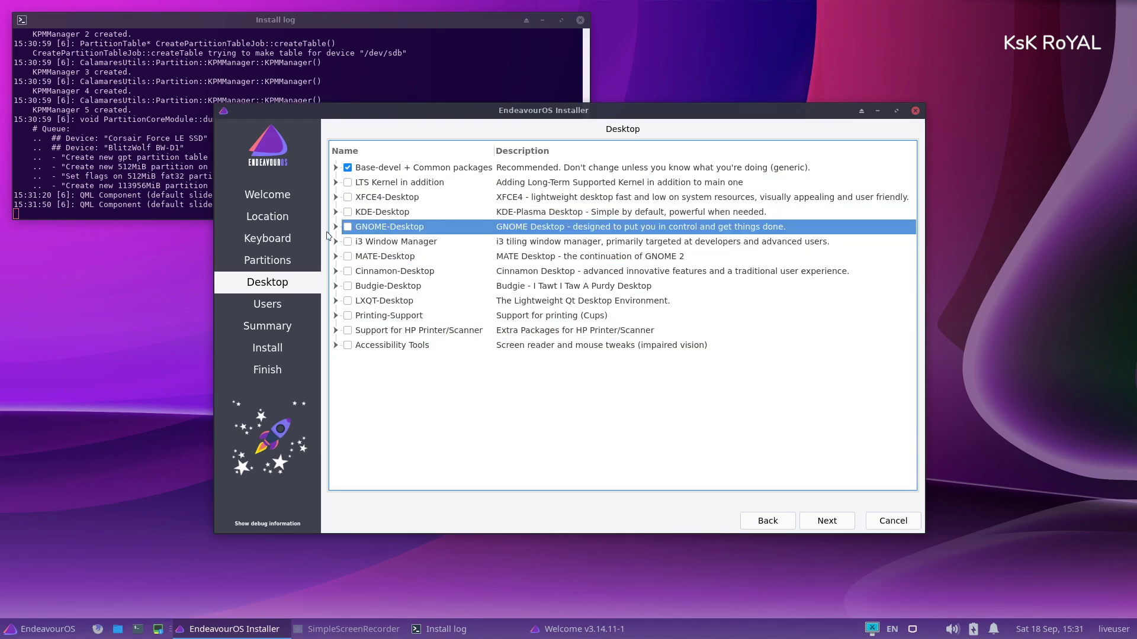
click(336, 271)
scroll(661, 436, down, 5)
scroll(474, 355, up, 5)
click(336, 271)
click(348, 271)
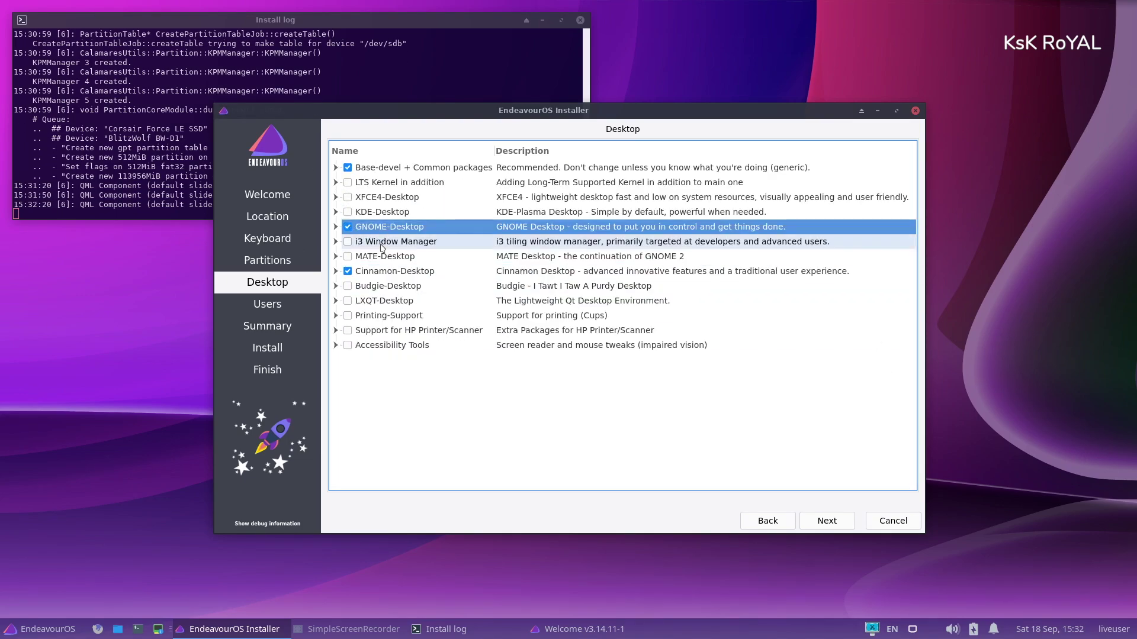
click(348, 227)
click(336, 182)
click(827, 521)
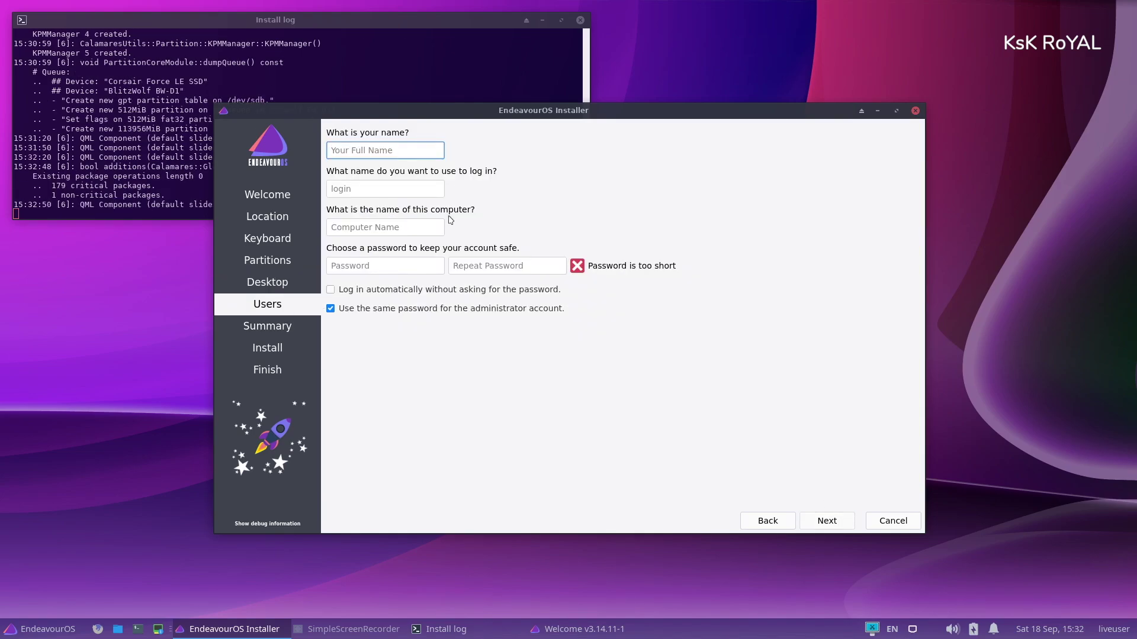
Enter the account's username, continue past the summary and start installing EndeavourOS.
text(arjun)
key(Tab)
text(arjun)
click(827, 521)
click(827, 520)
click(555, 325)
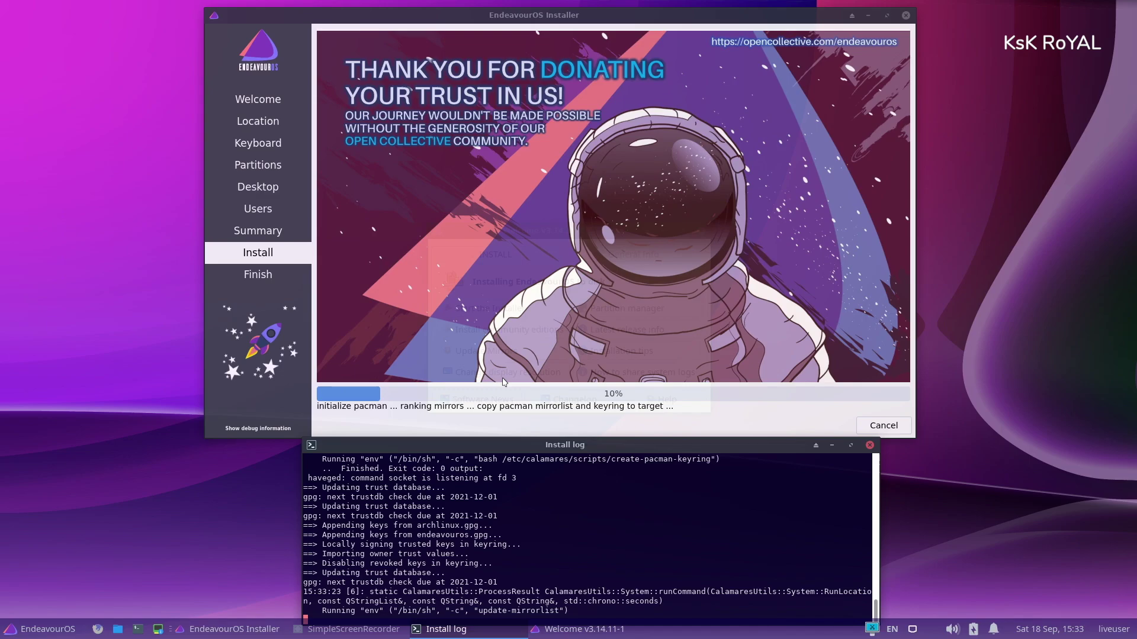
click(692, 17)
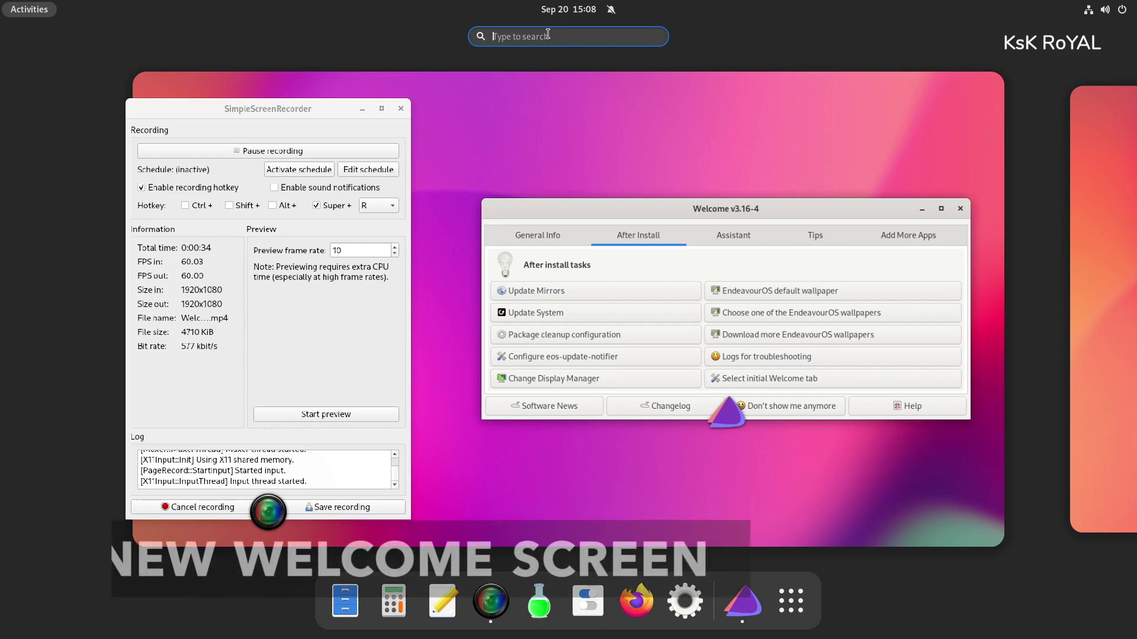
Clear the overview search and bring the EndeavourOS Welcome window forward.
text(iso)
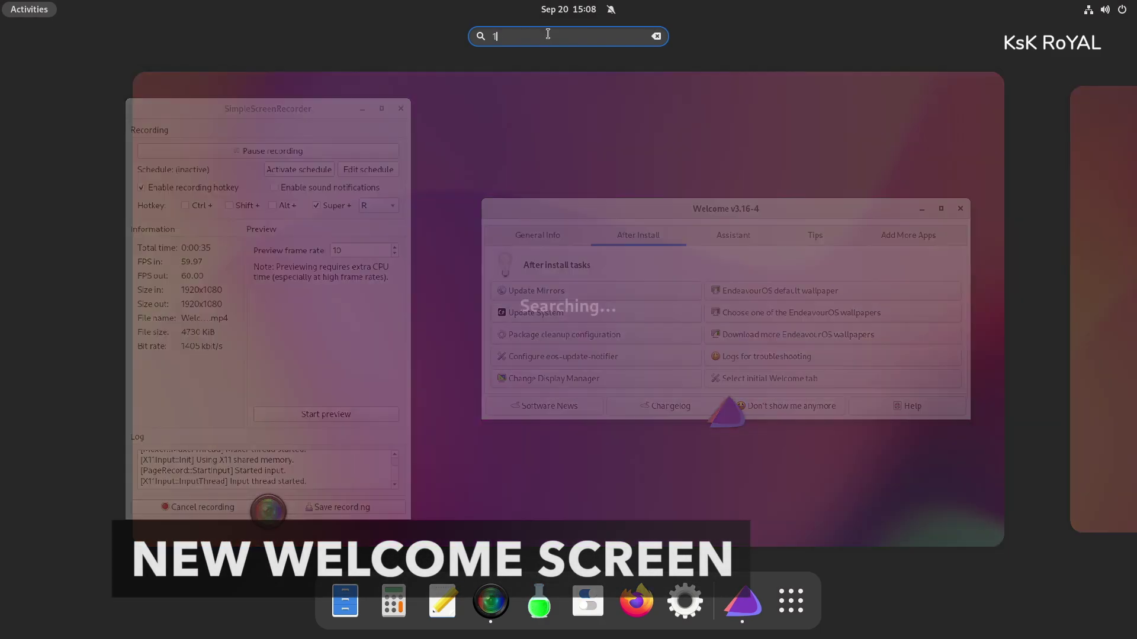
key(Escape)
key(Escape)
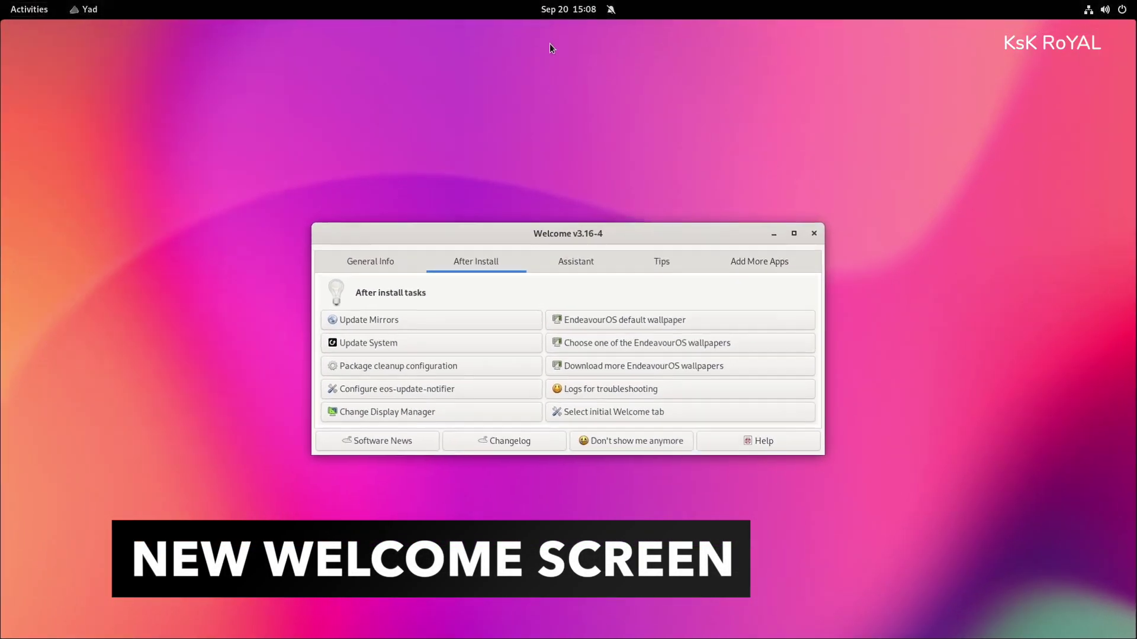
mouse_move(1, 1)
click(908, 296)
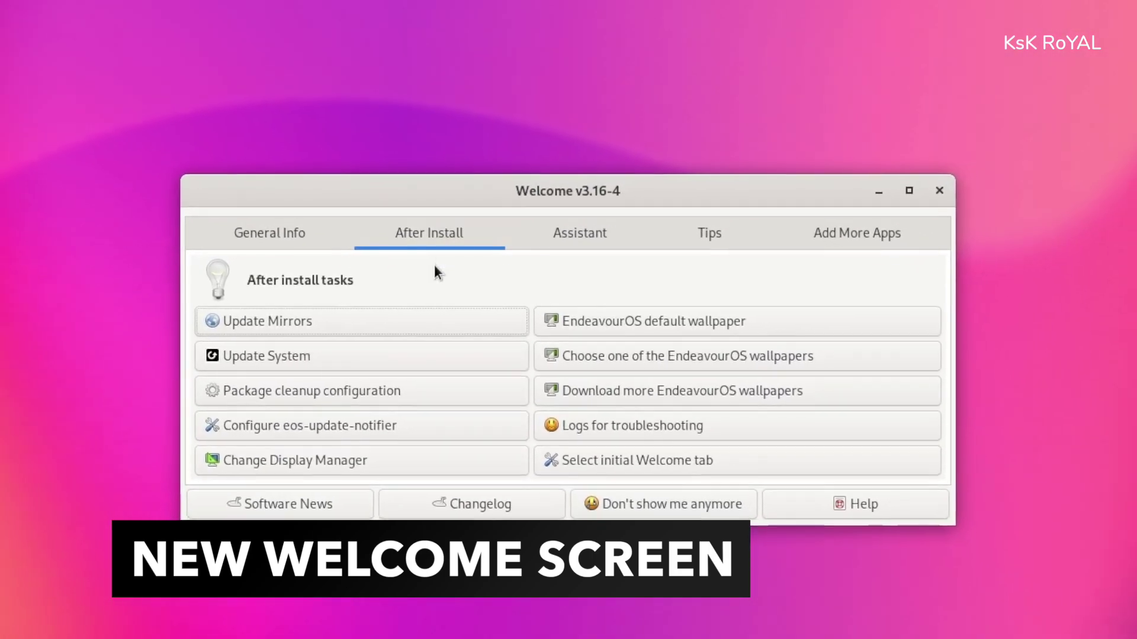
Run Update System from After Install and confirm the upgrades with y.
click(456, 265)
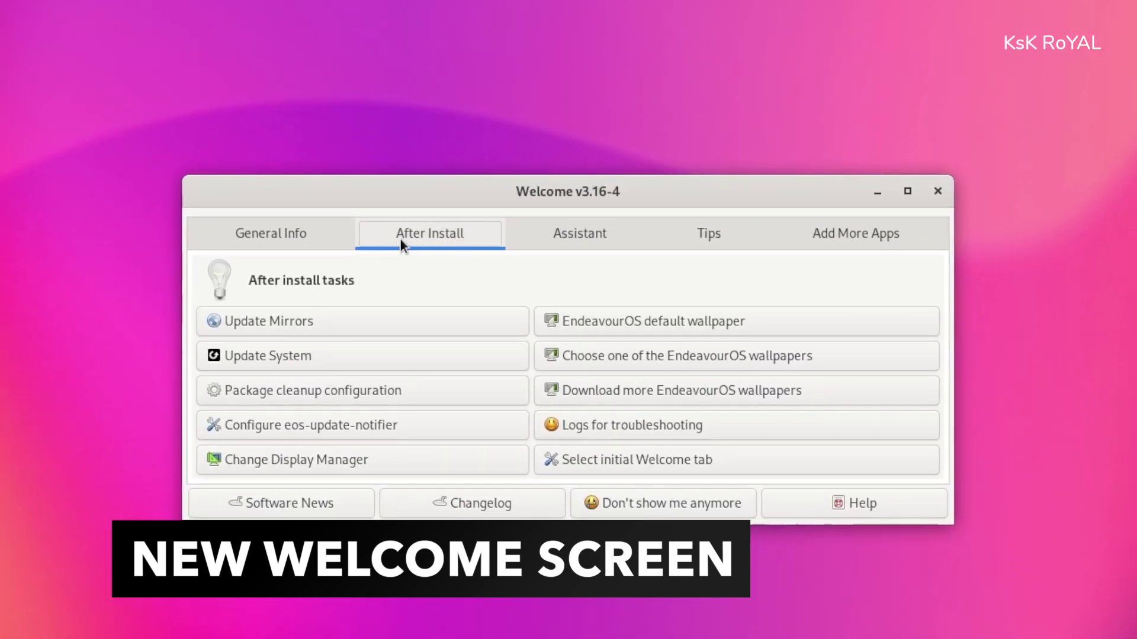
click(250, 357)
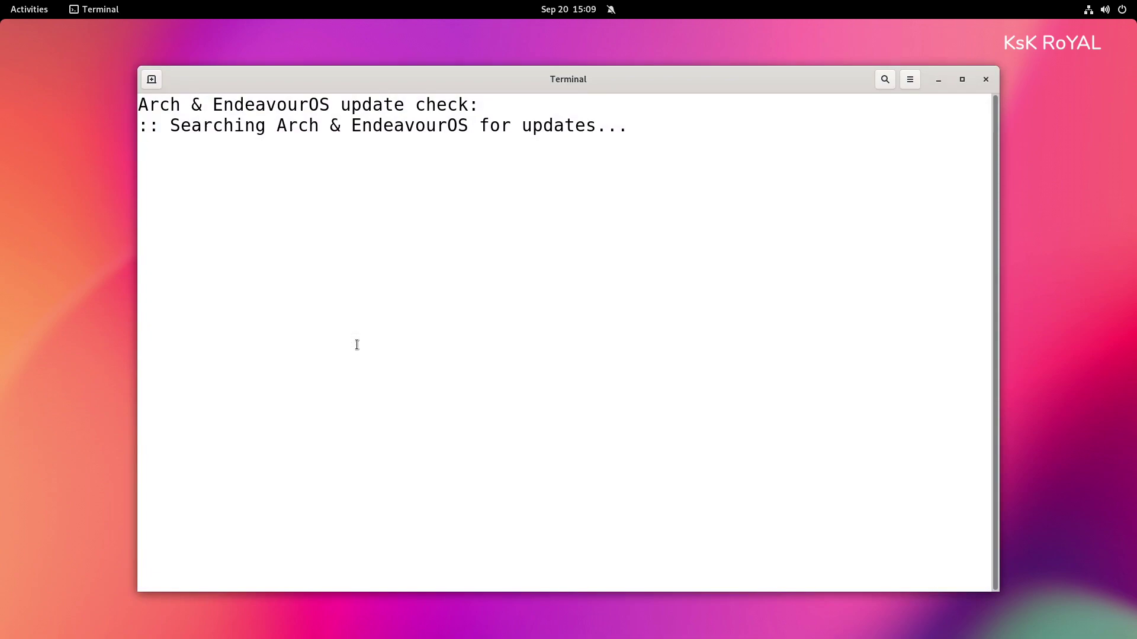
key(Return)
text(y)
key(Return)
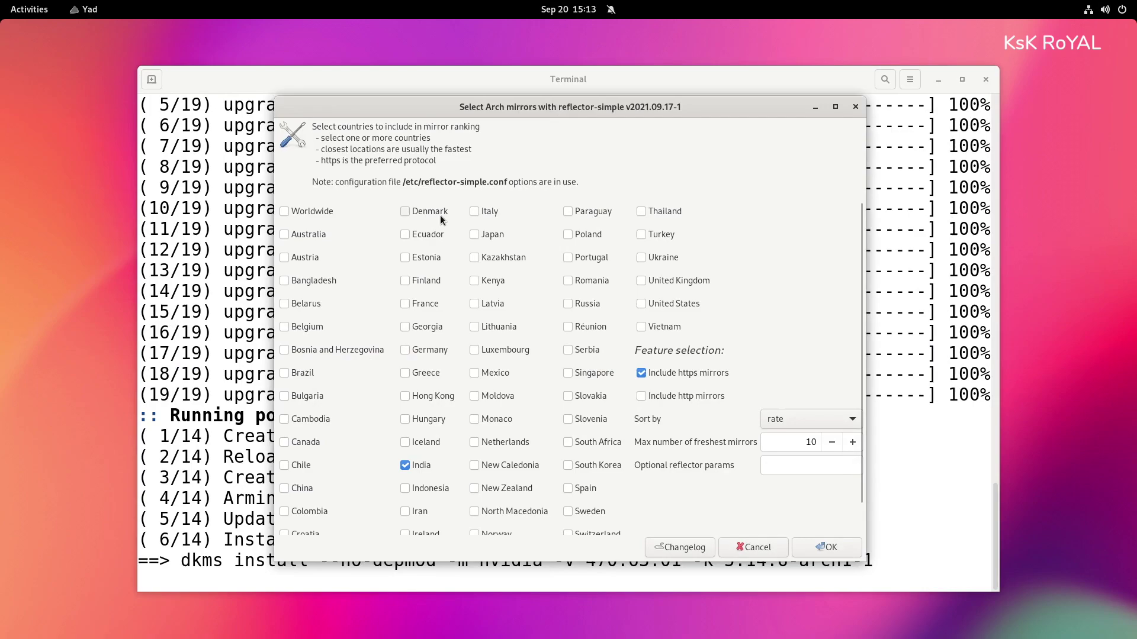
Include http mirrors alongside India's and sort the mirror ranking by rate.
scroll(649, 368, down, 1)
click(649, 366)
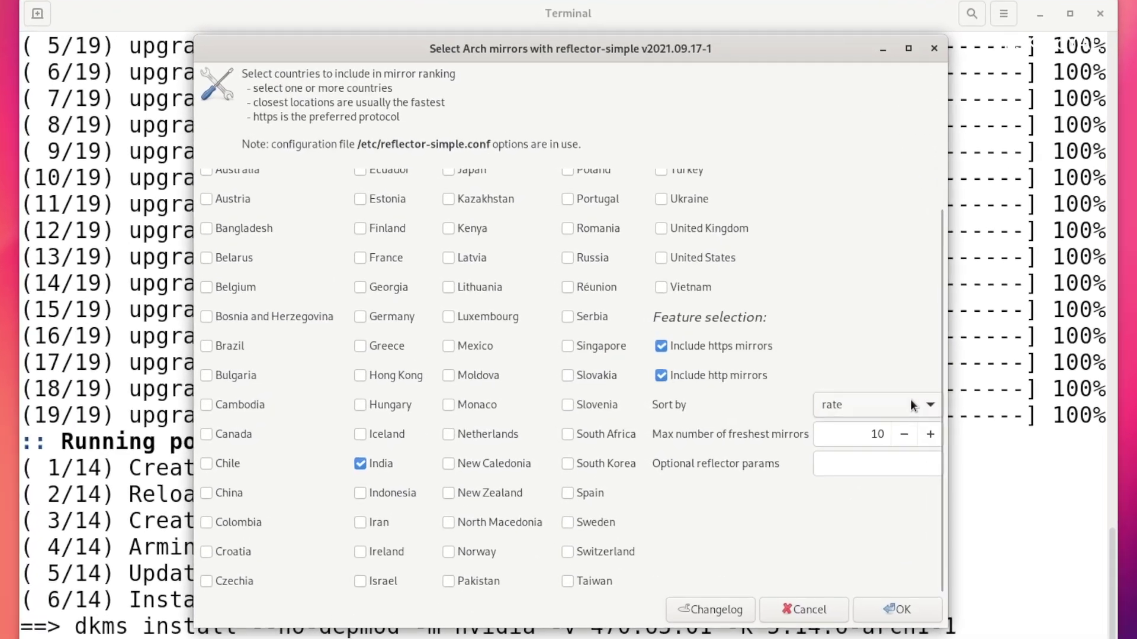
click(778, 386)
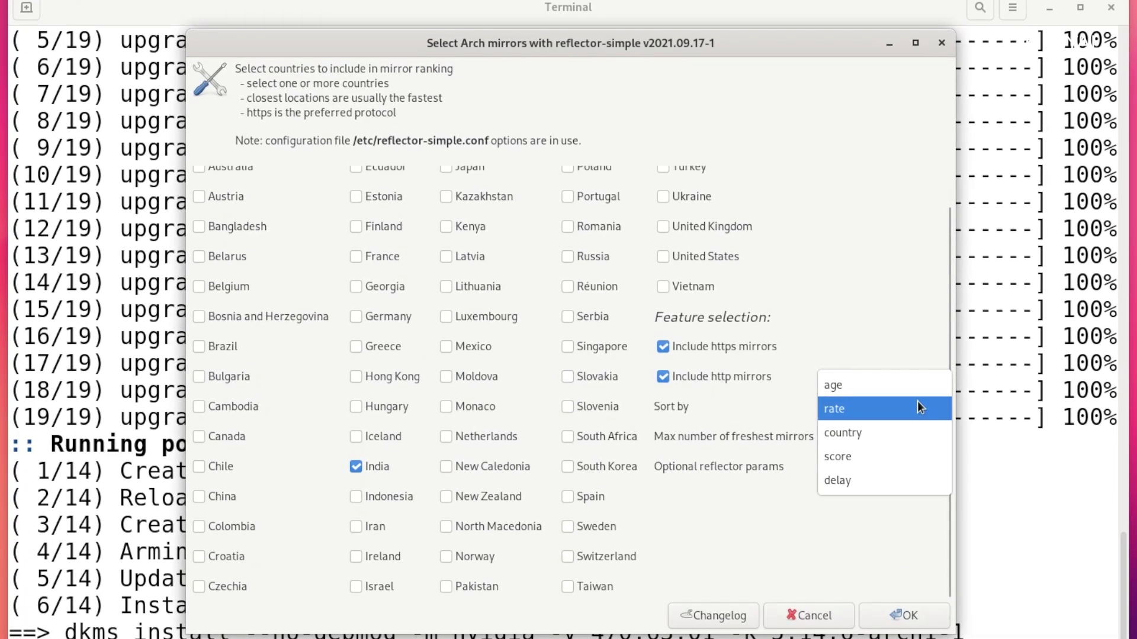
click(840, 407)
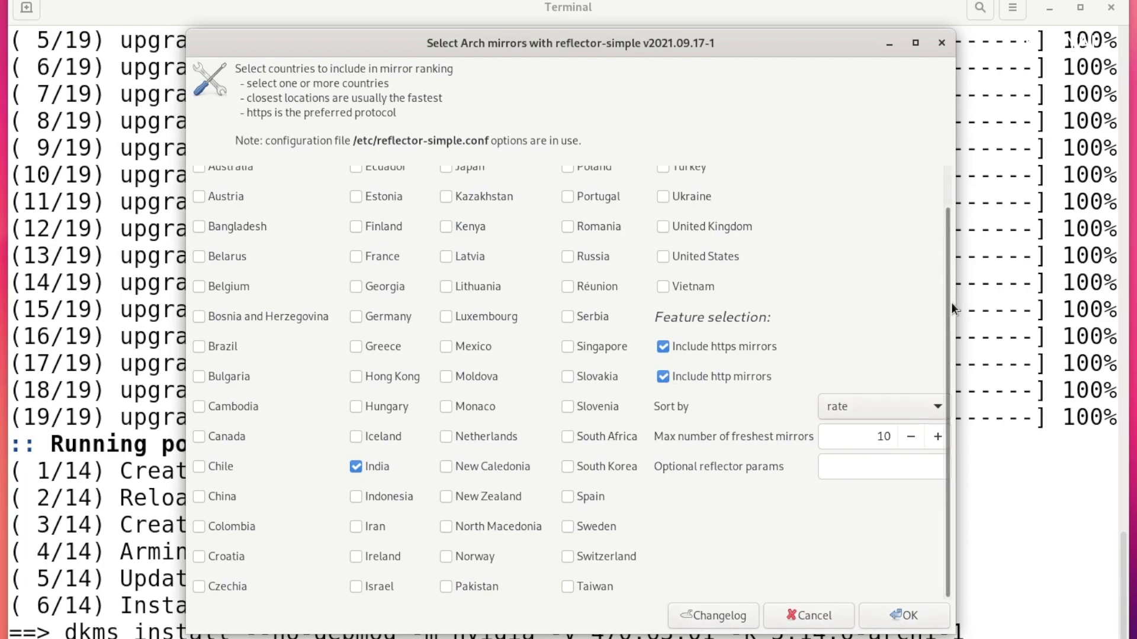
scroll(948, 222, up, 1)
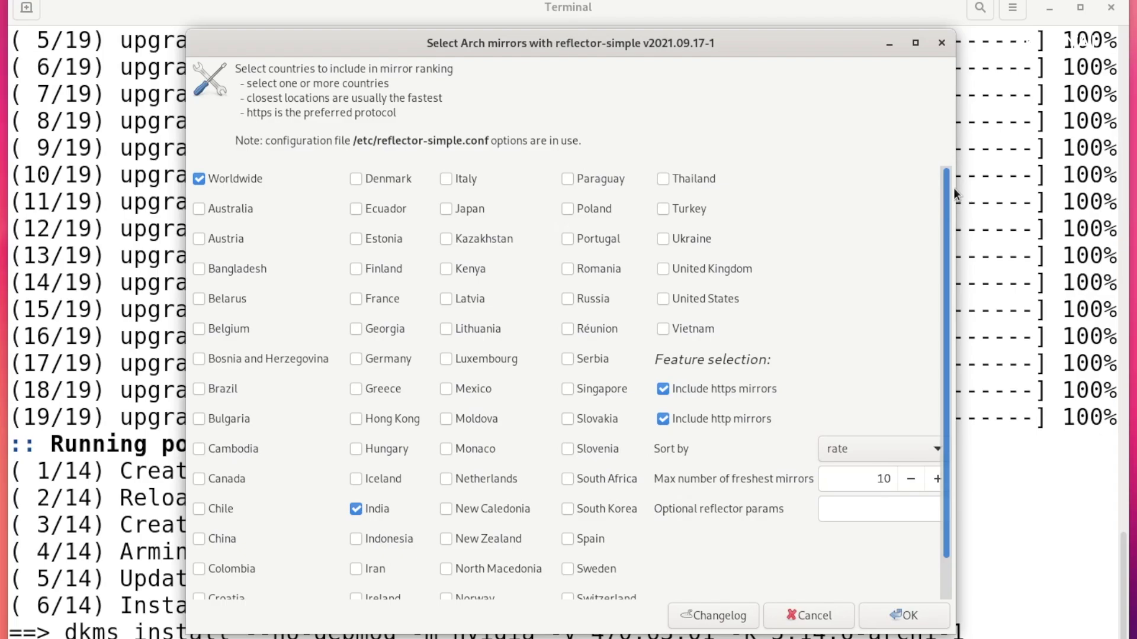
scroll(953, 188, down, 1)
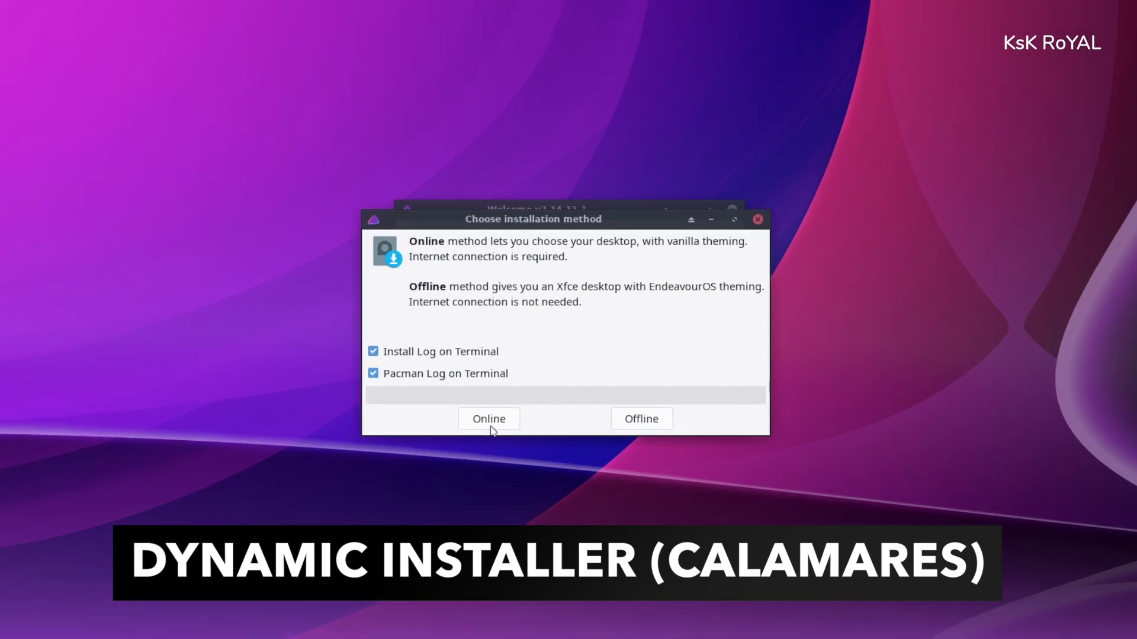
Choose Online in the installation method dialog to launch the Calamares installer.
click(504, 400)
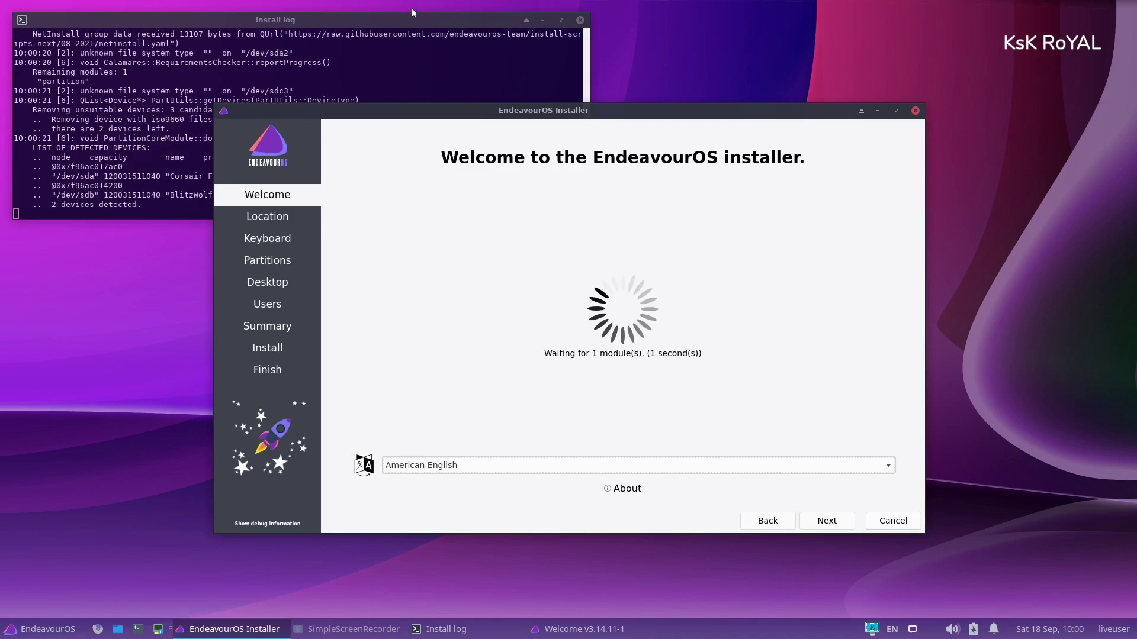
Accept the default language, location and keyboard settings.
click(495, 466)
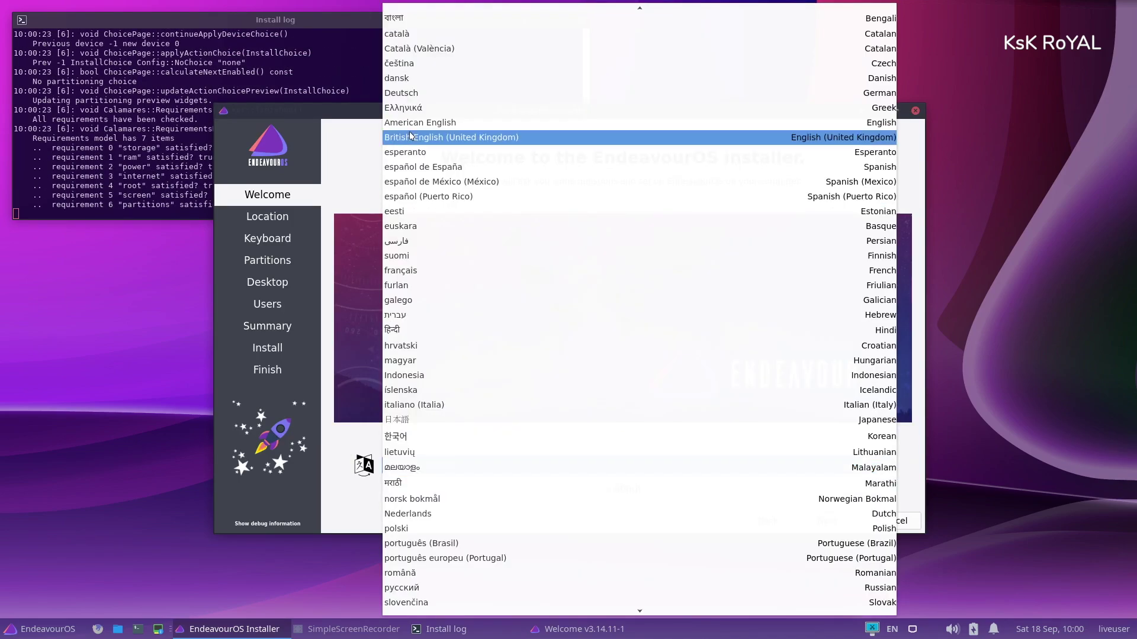
key(Escape)
click(841, 522)
click(826, 521)
click(826, 520)
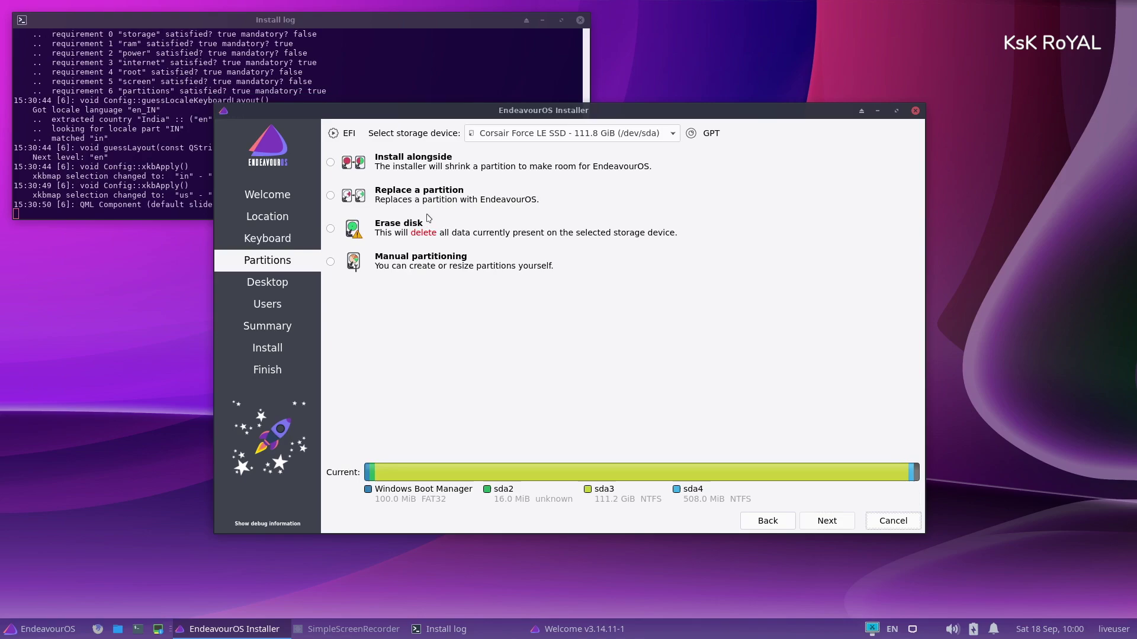
Select the BlitzWolf drive with Erase disk and a swap file, then go on to Desktop.
click(571, 133)
click(571, 160)
click(330, 196)
click(437, 230)
click(479, 285)
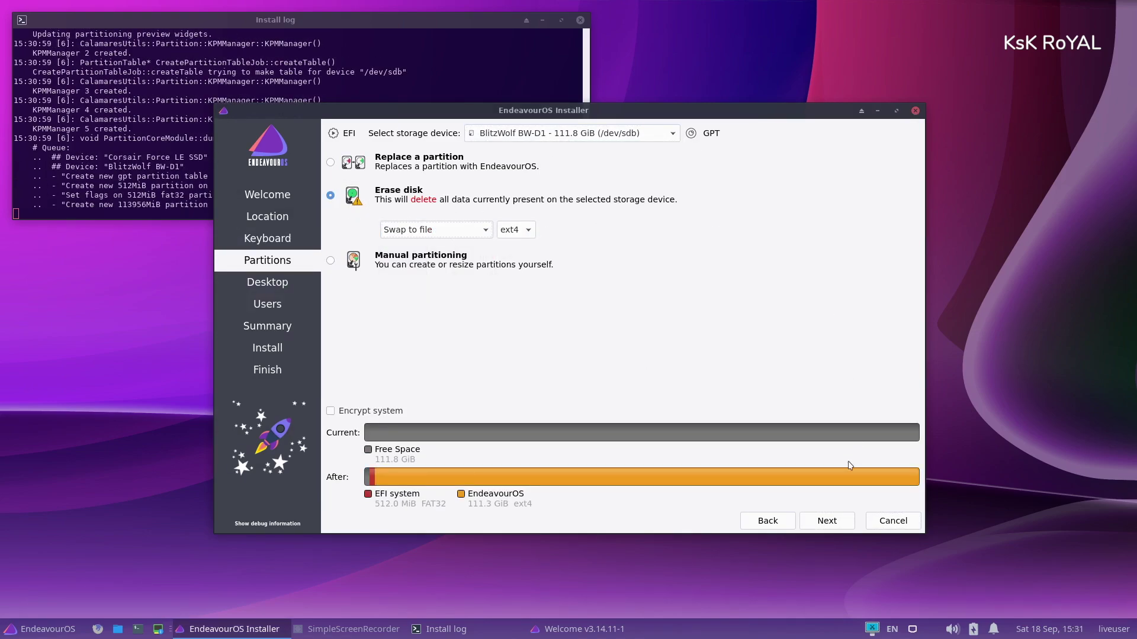
click(816, 521)
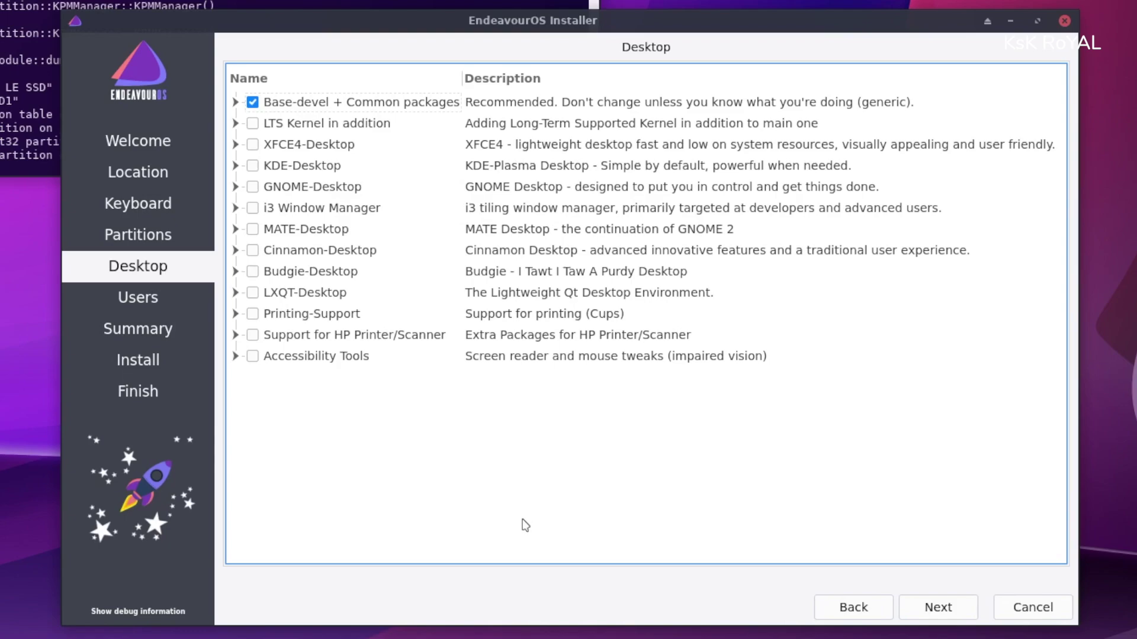
Inspect the Base-devel + Common and LTS Kernel package groups, including linux-lts.
click(235, 102)
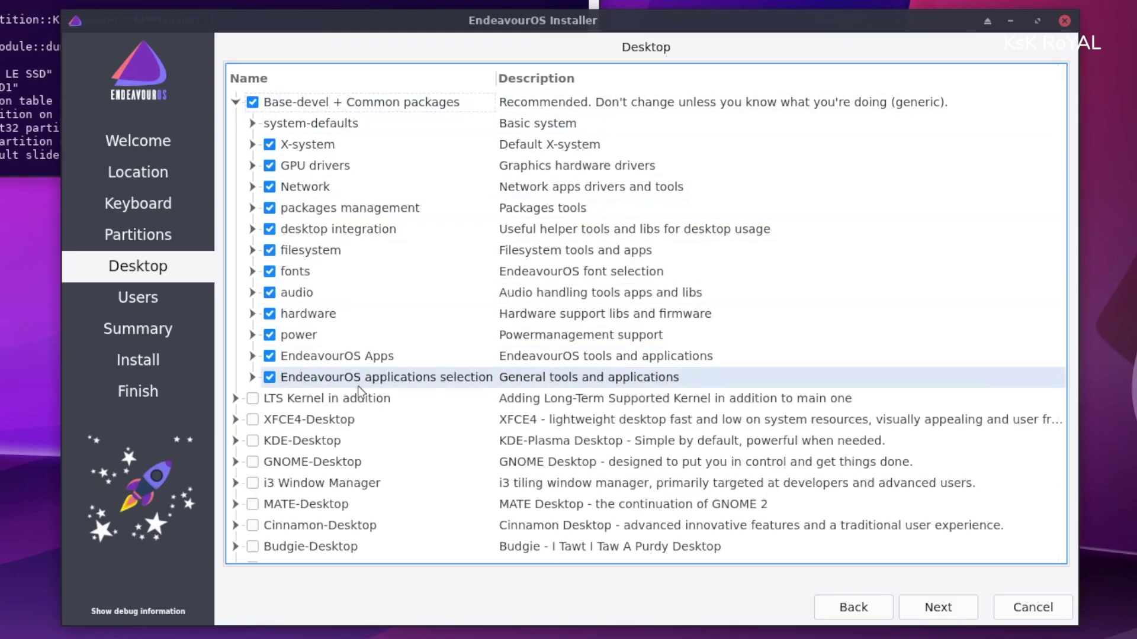
click(235, 101)
click(235, 123)
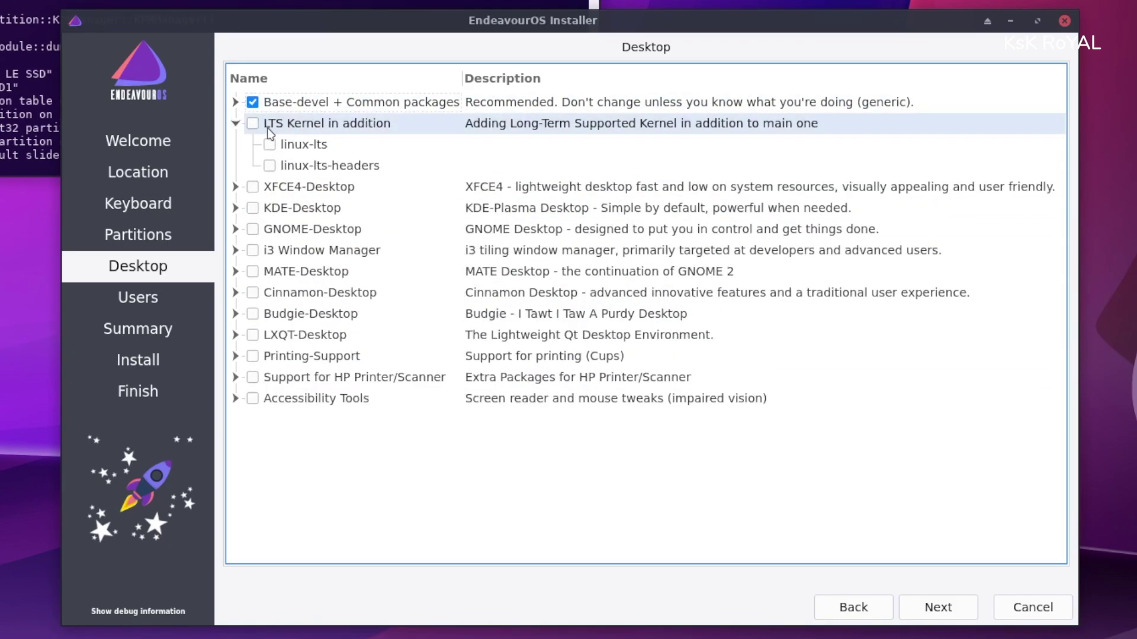
click(279, 152)
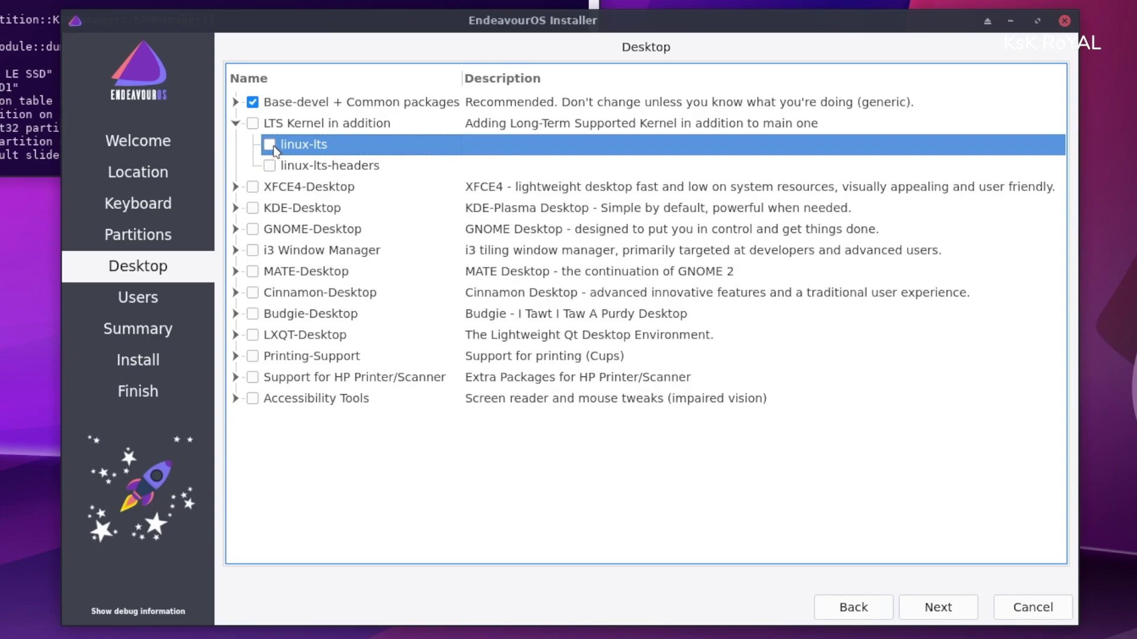
click(235, 102)
click(235, 102)
click(235, 123)
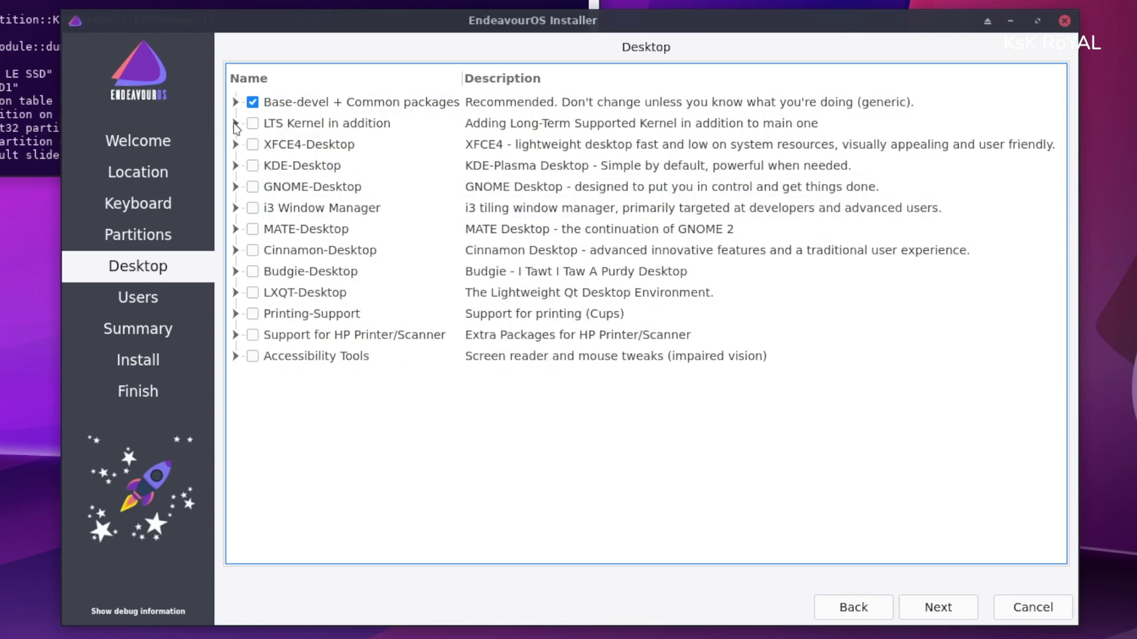
Review the GNOME and Cinnamon package lists, then tick Cinnamon-Desktop and GNOME-Desktop.
drag(235, 126, 361, 351)
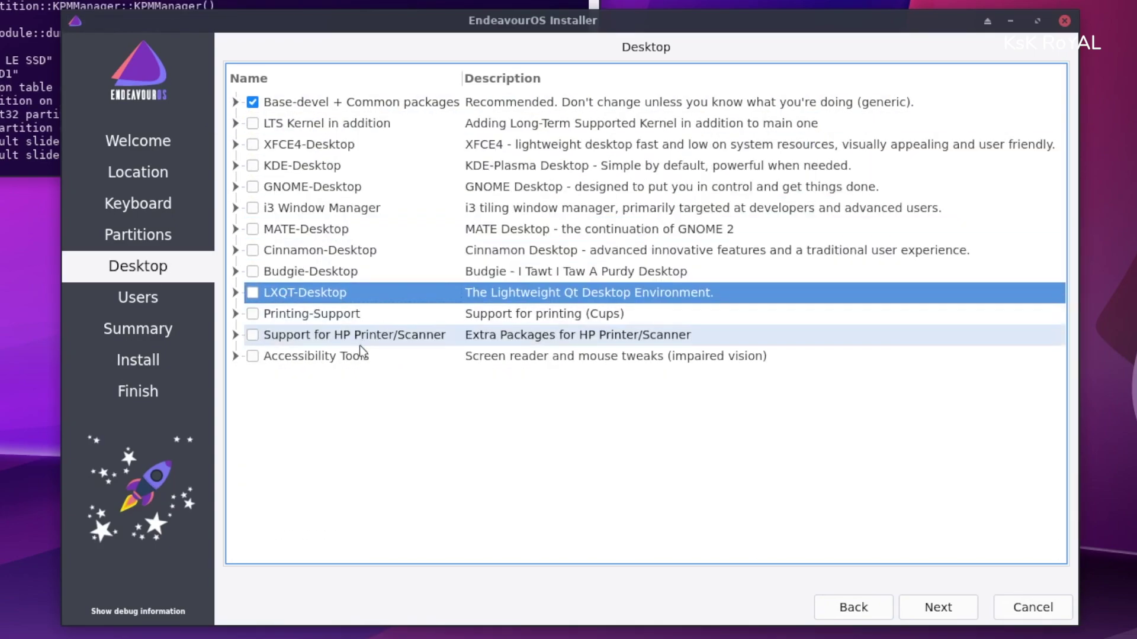
double_click(296, 187)
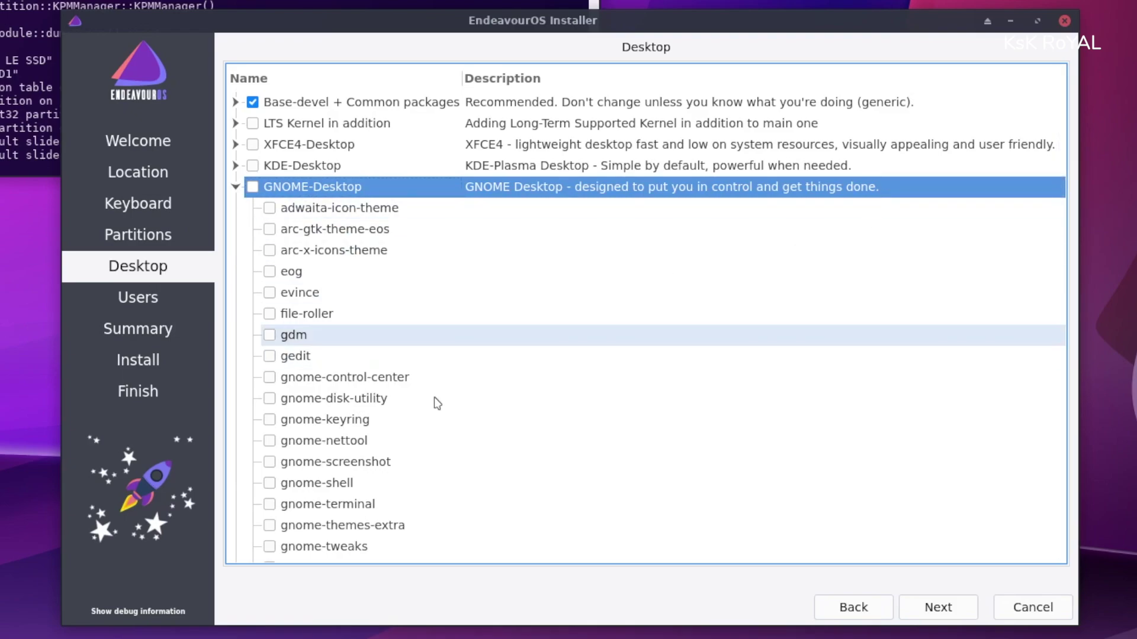
scroll(362, 153, down, 1)
scroll(241, 132, up, 2)
click(235, 122)
click(235, 250)
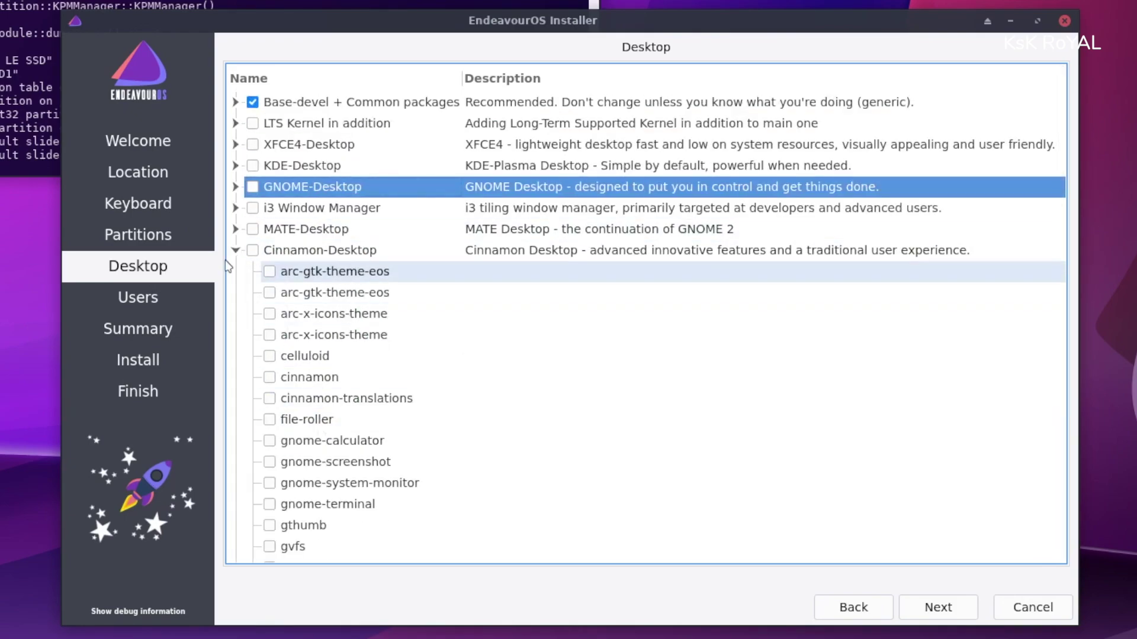
click(235, 250)
click(252, 250)
click(252, 186)
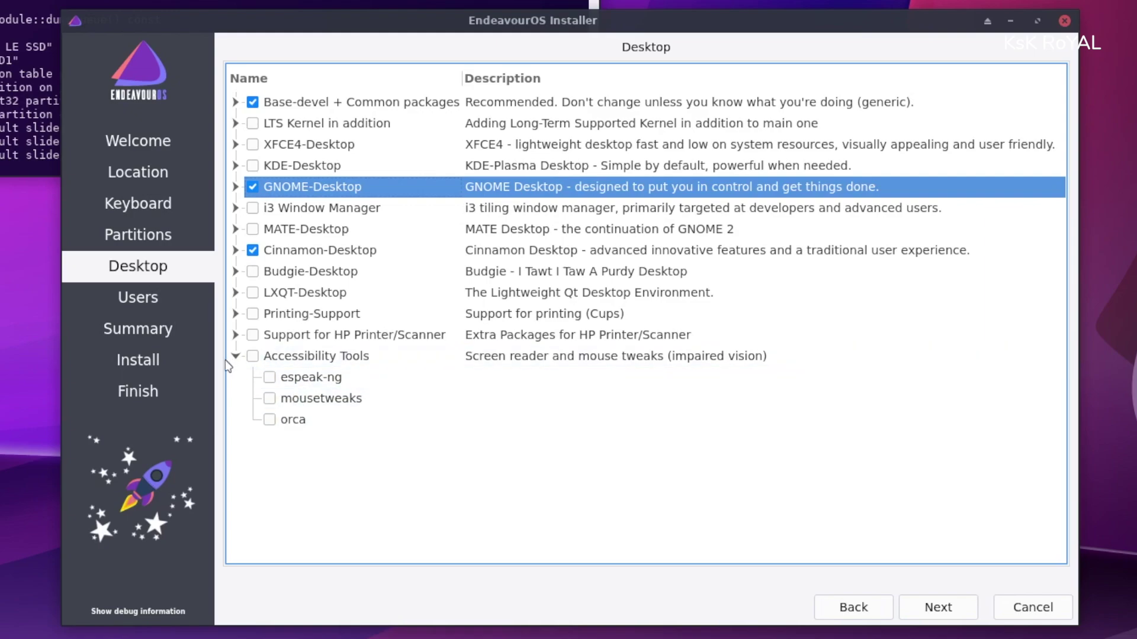
click(236, 358)
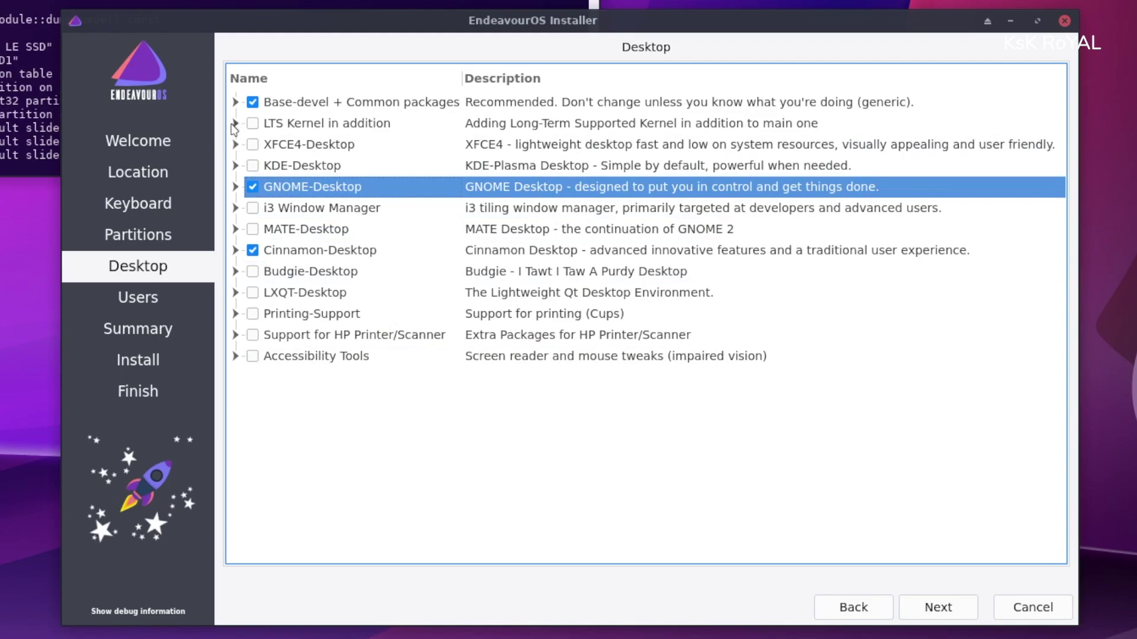
click(235, 123)
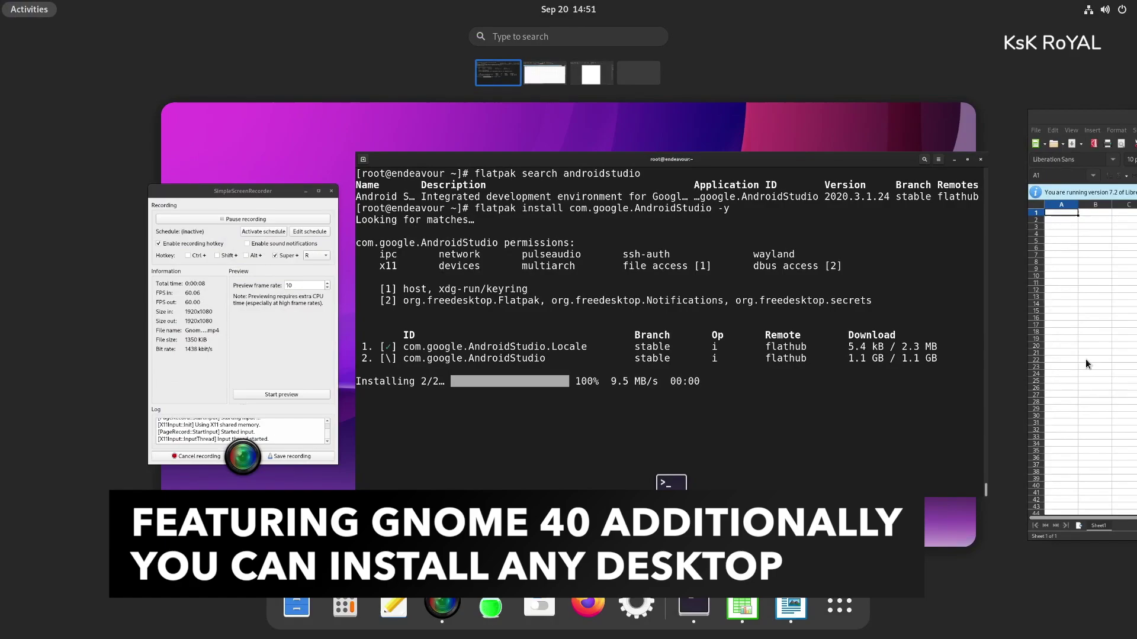
Check the calendar and system menu, then switch to the empty fourth workspace.
scroll(1085, 359, down, 3)
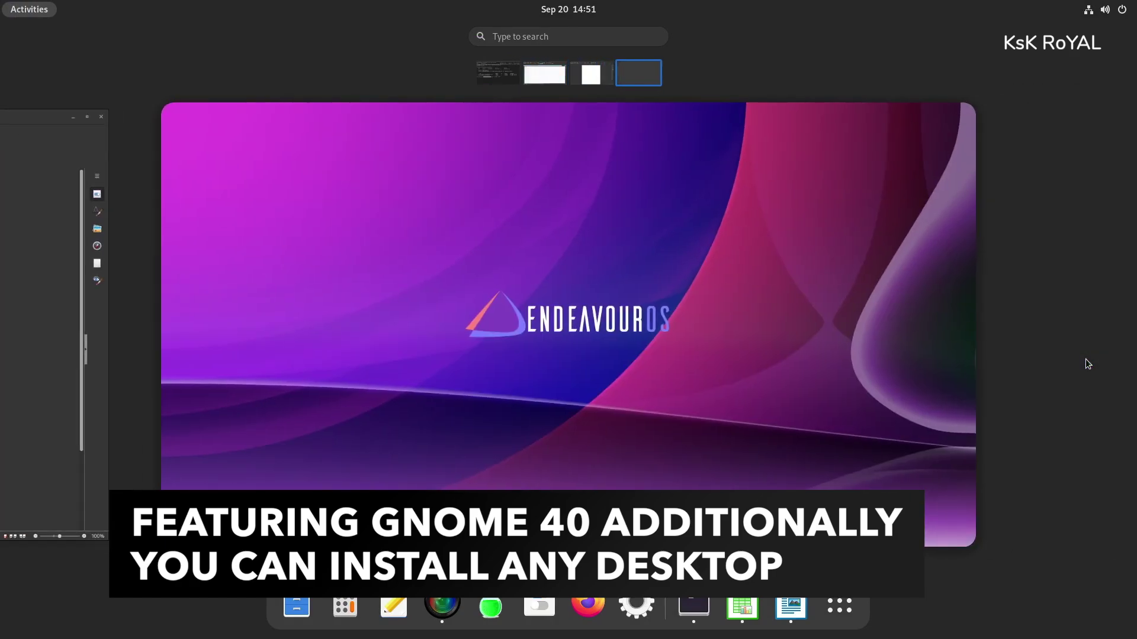
click(639, 292)
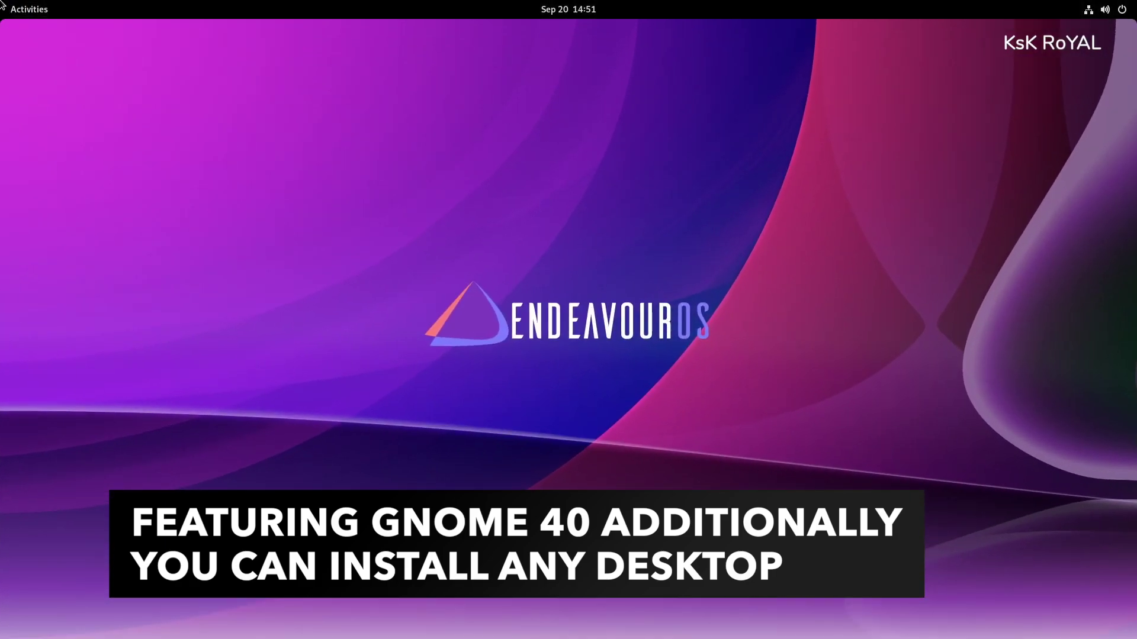
mouse_move(1, 2)
click(569, 9)
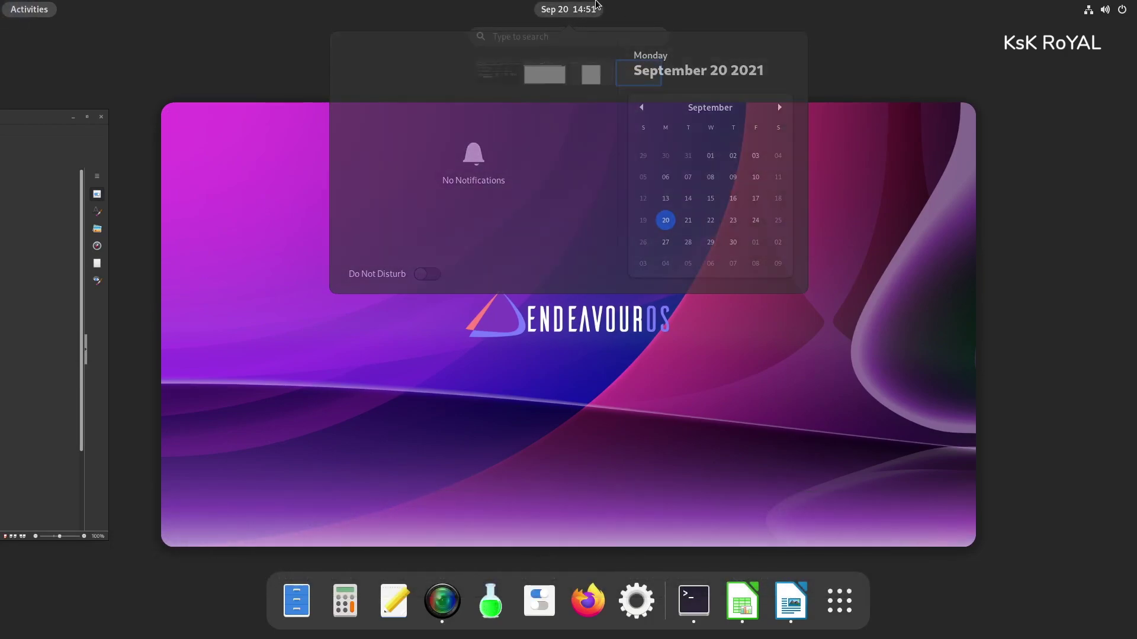
click(1104, 9)
scroll(600, 71, up, 3)
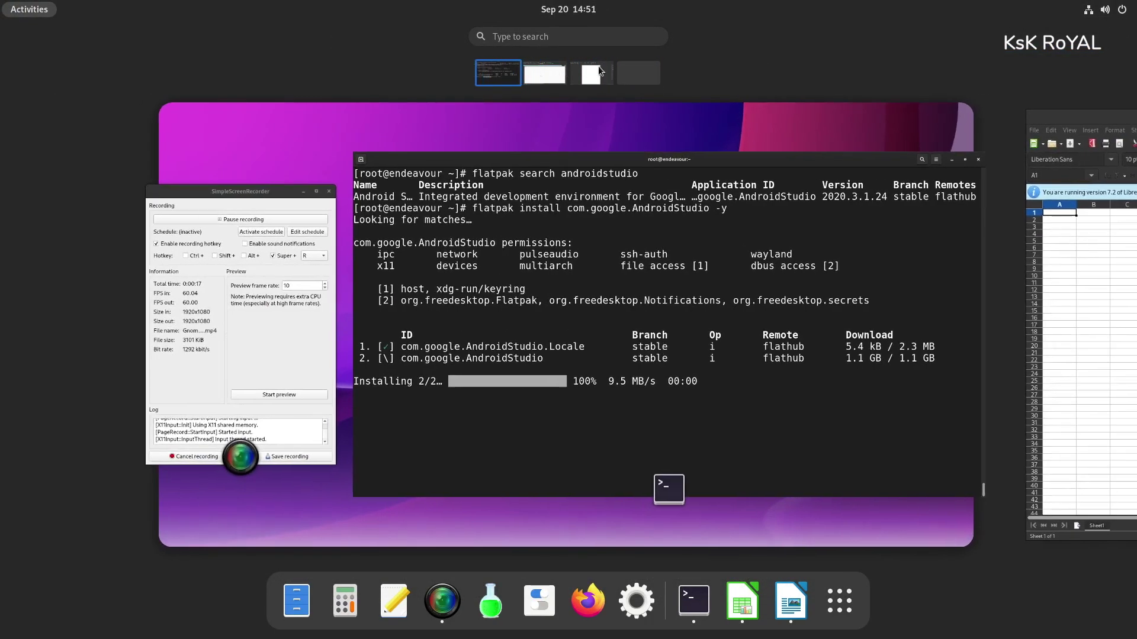
click(623, 80)
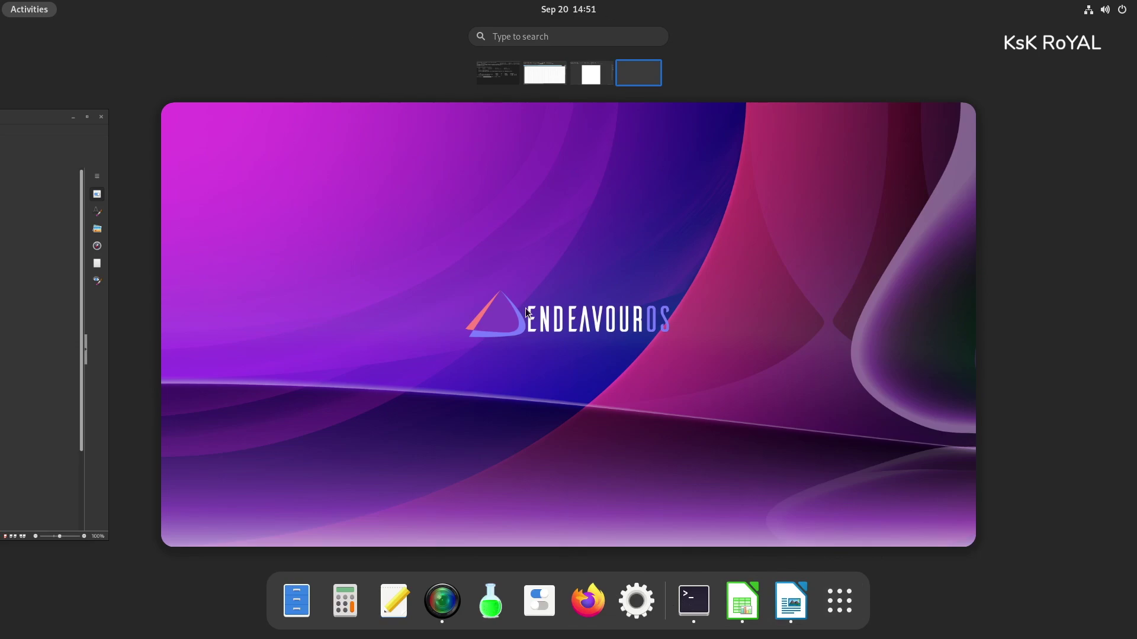
Show all applications and page to the grid's third page with the LibreOffice apps.
click(839, 601)
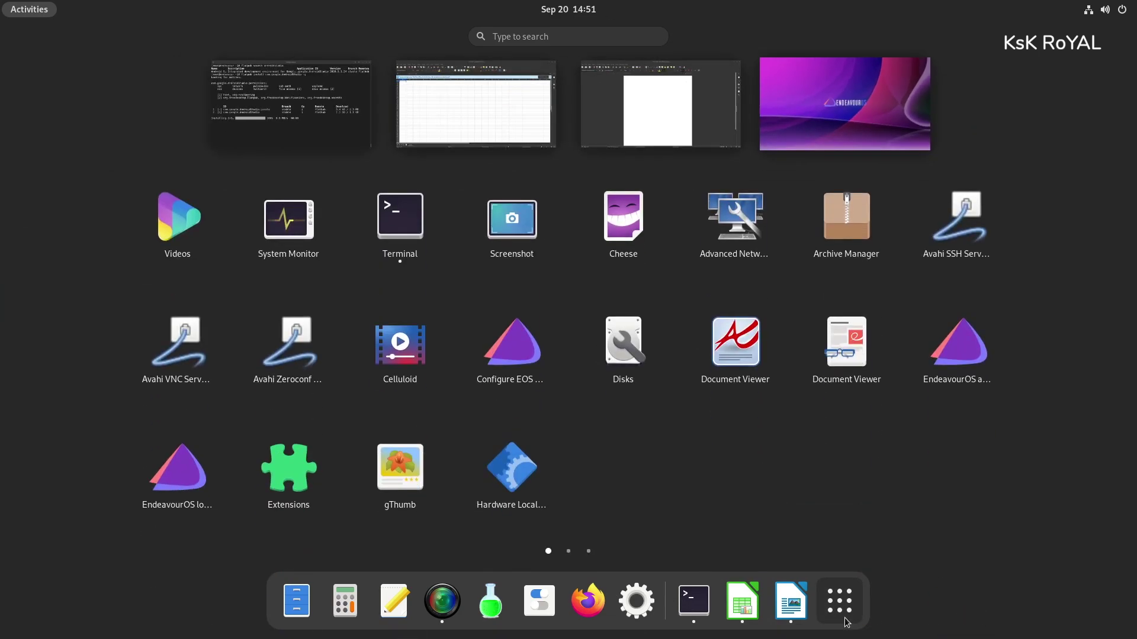
click(846, 621)
click(847, 621)
scroll(600, 481, down, 2)
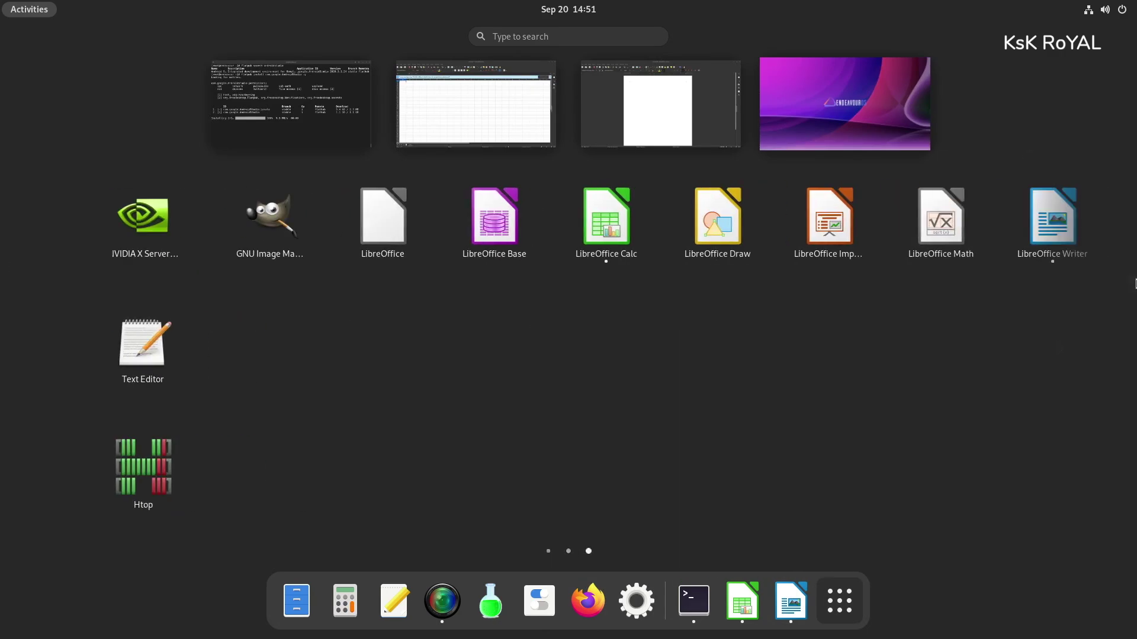
click(786, 117)
mouse_move(1, 1)
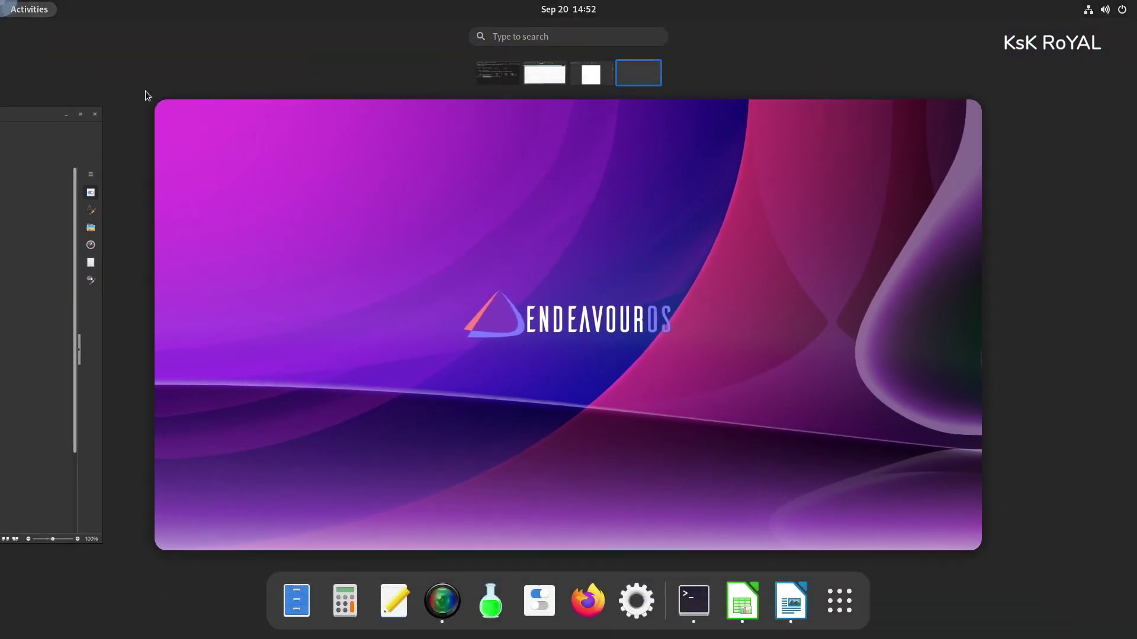
click(858, 617)
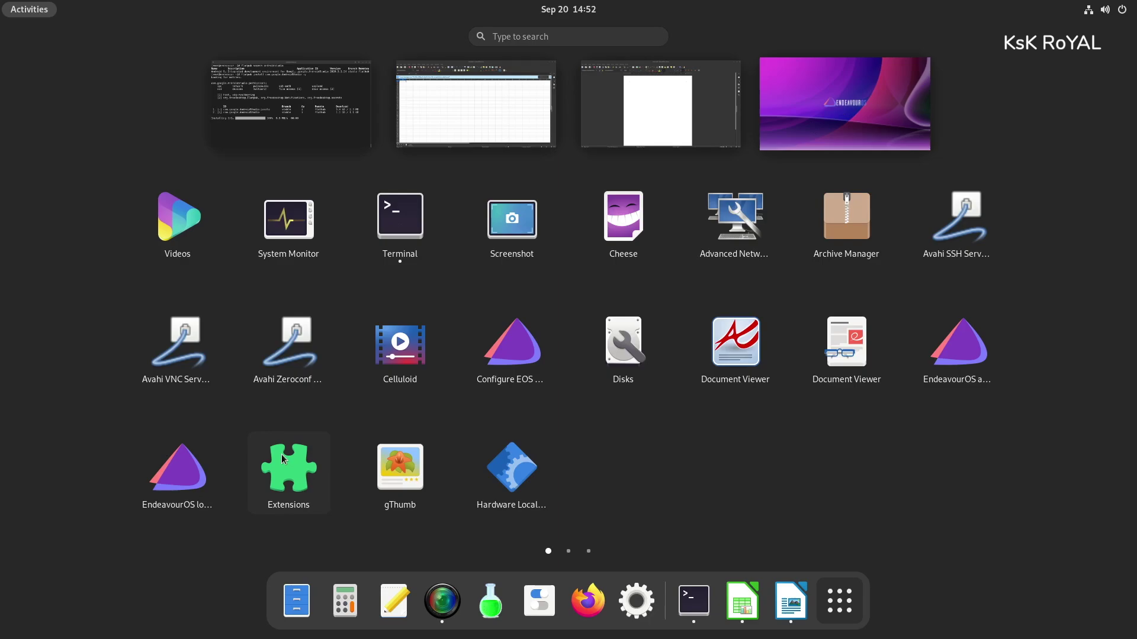
click(568, 551)
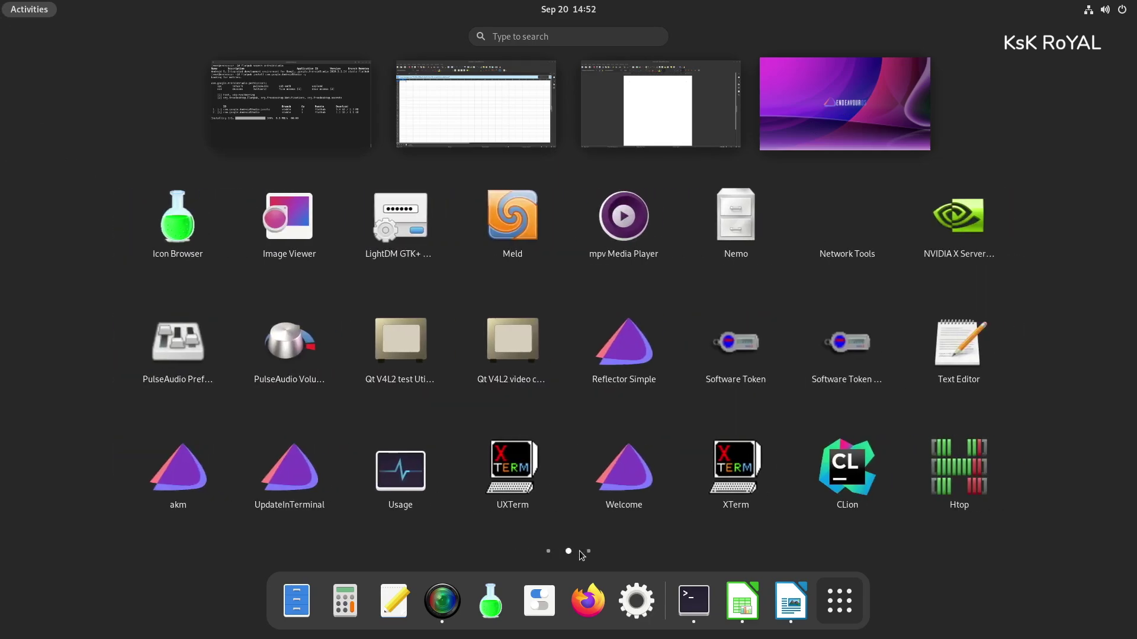
click(588, 552)
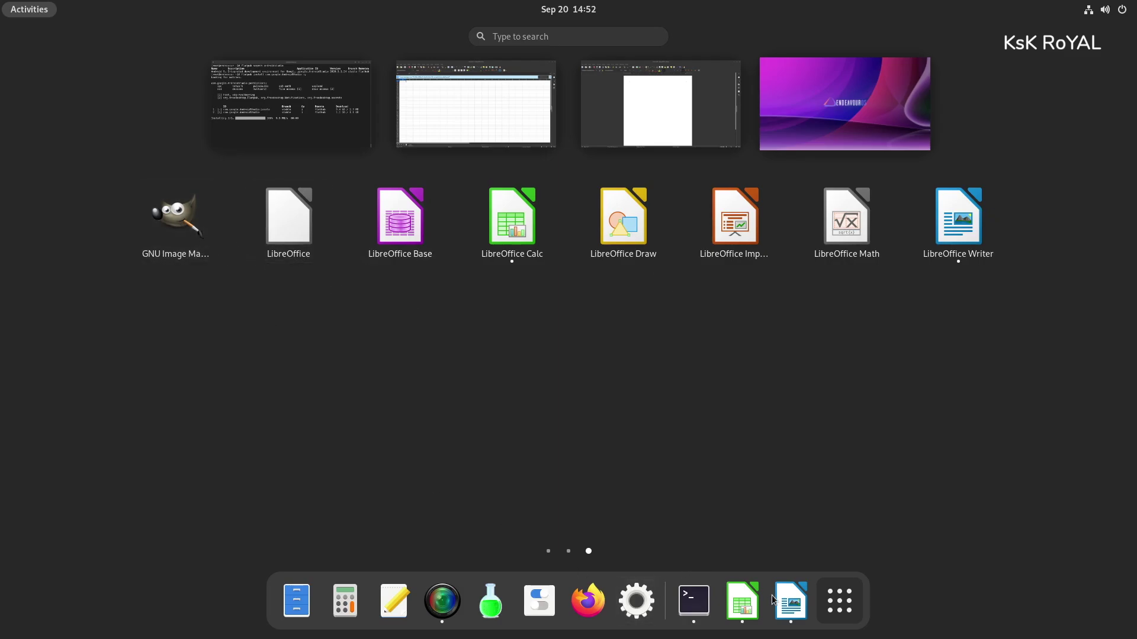
Step through the Writer, Calc and terminal workspaces and land on the empty fourth.
click(834, 610)
click(594, 81)
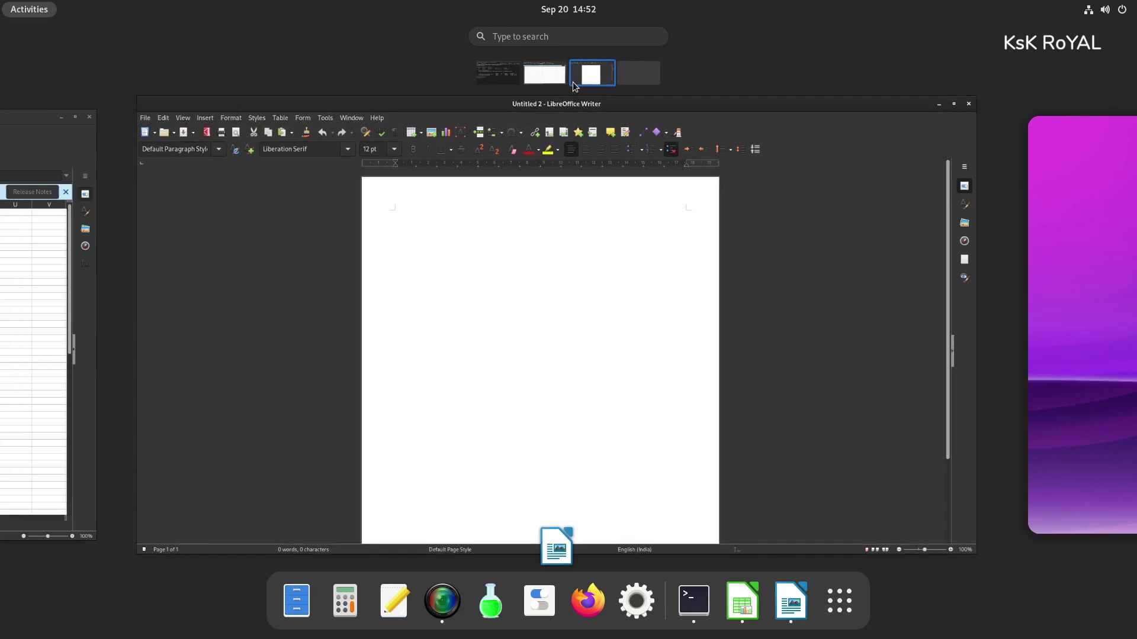
click(540, 82)
click(502, 81)
click(651, 78)
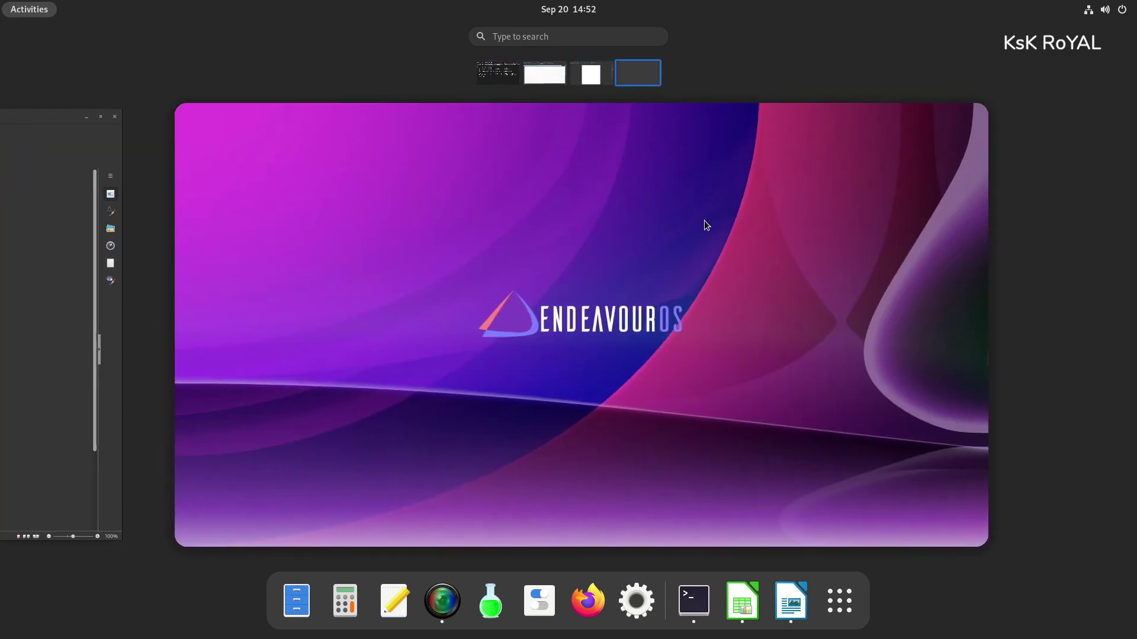
click(732, 264)
Switch workspaces left and right with Ctrl+Alt+arrows, then return to the overview.
key(ctrl+alt+Left)
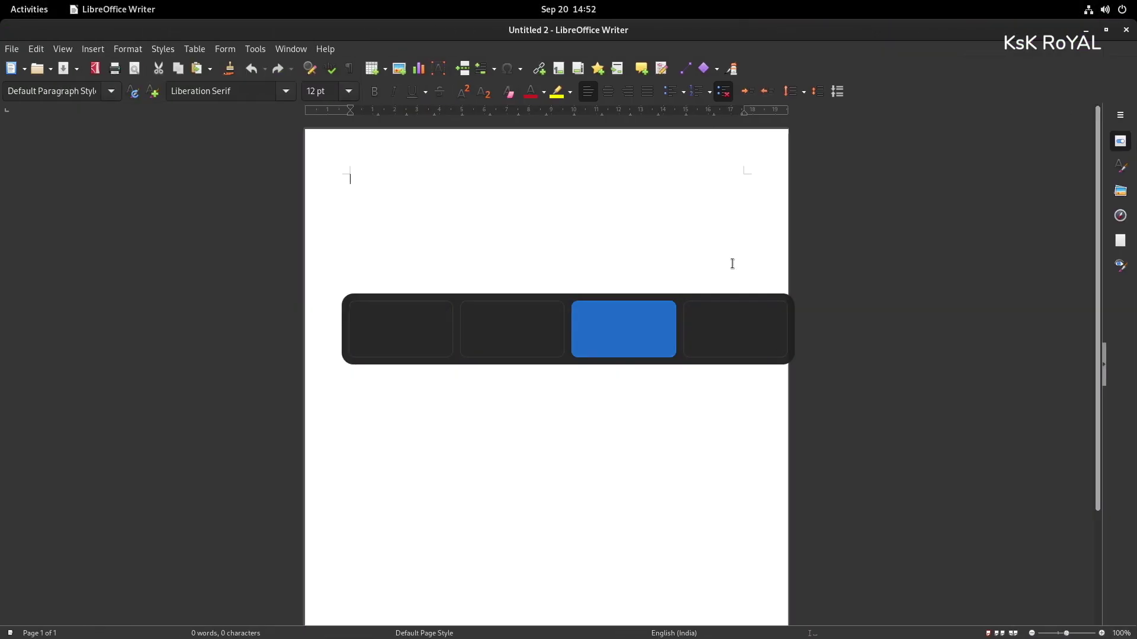
key(ctrl+alt+Left)
key(ctrl+alt+Left)
key(ctrl+alt+Right)
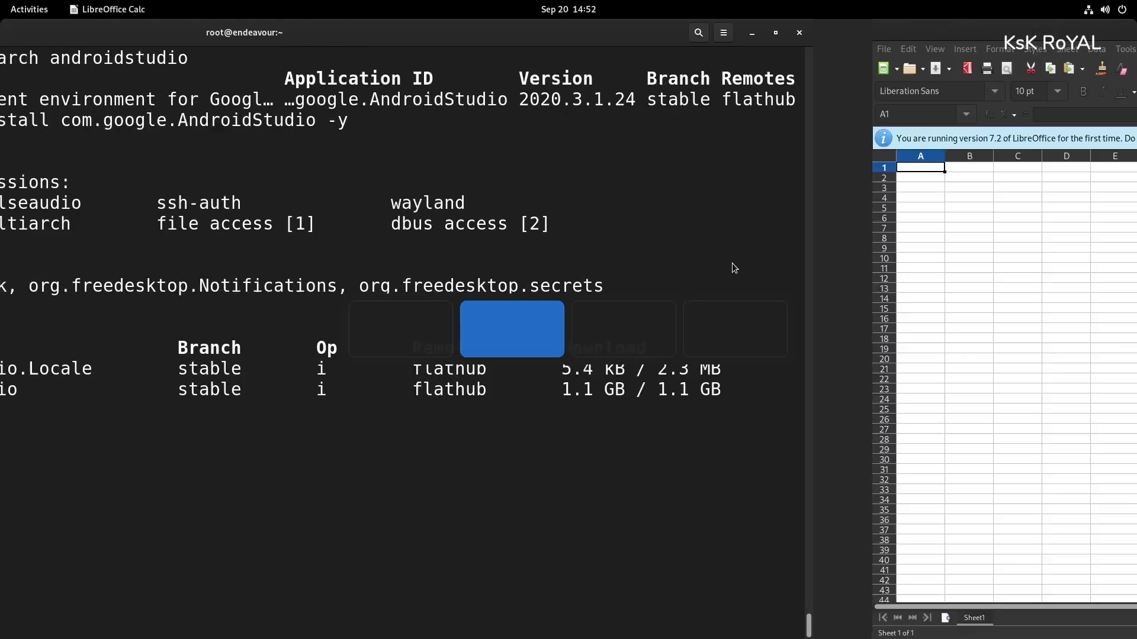
key(ctrl+alt+Right)
key(ctrl+alt+Right)
key(super)
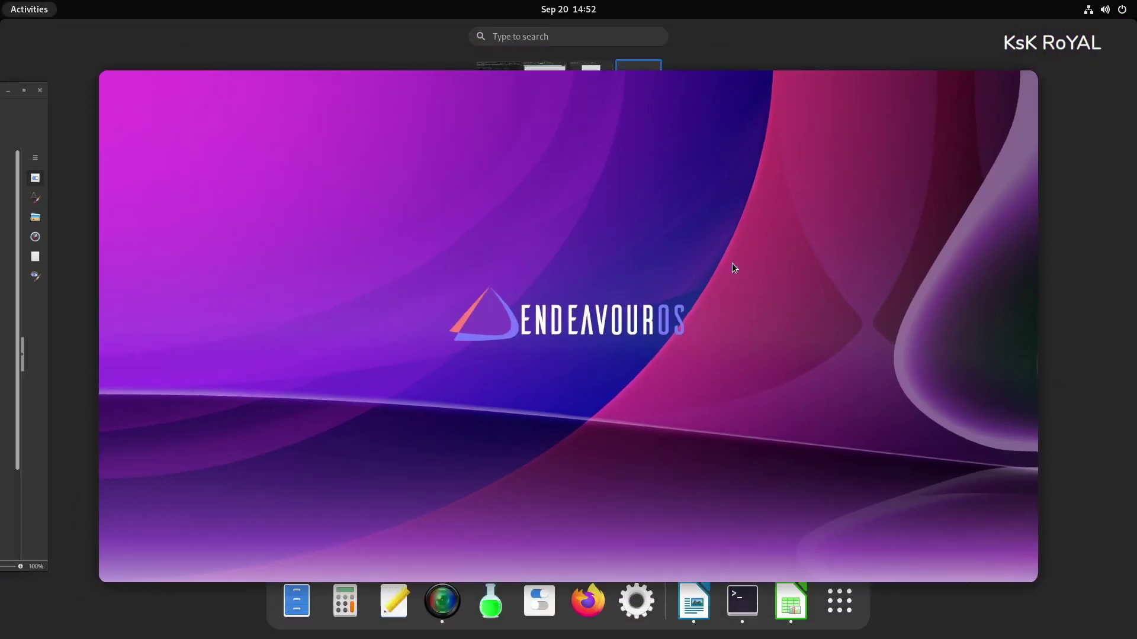
Show all applications and move the grid to its last page.
click(849, 629)
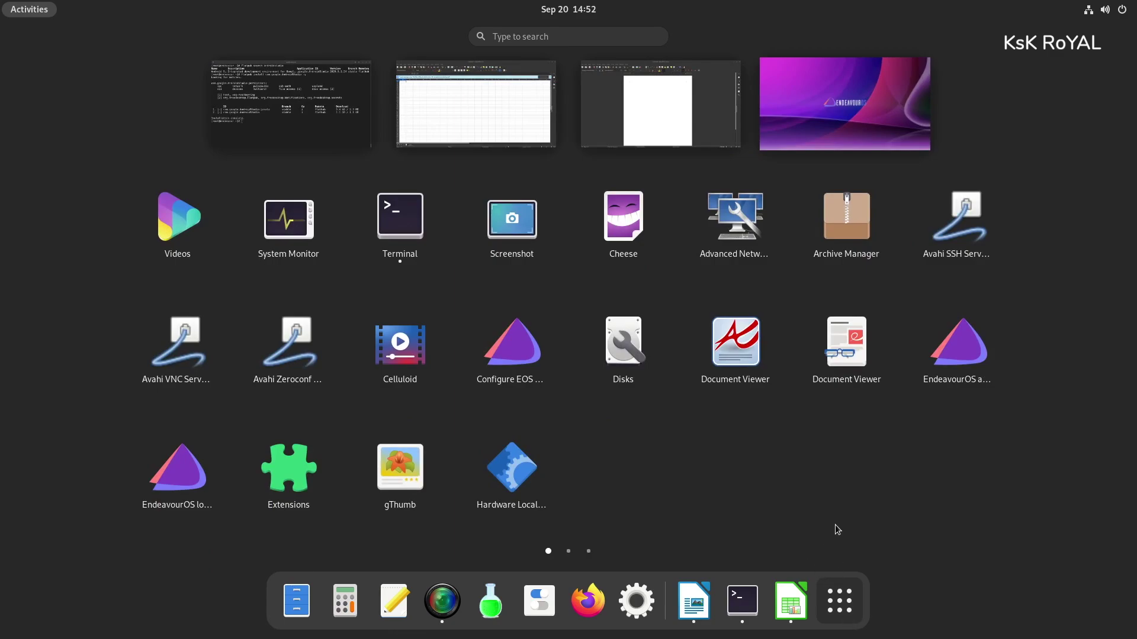
scroll(569, 551, down, 1)
scroll(568, 551, up, 1)
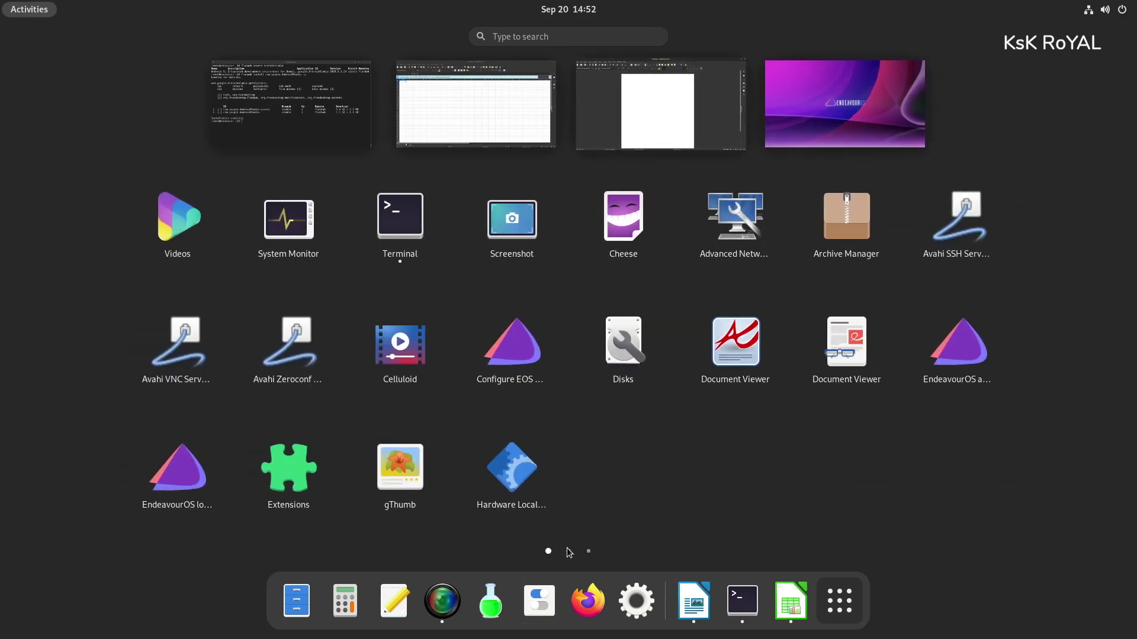
scroll(569, 552, down, 1)
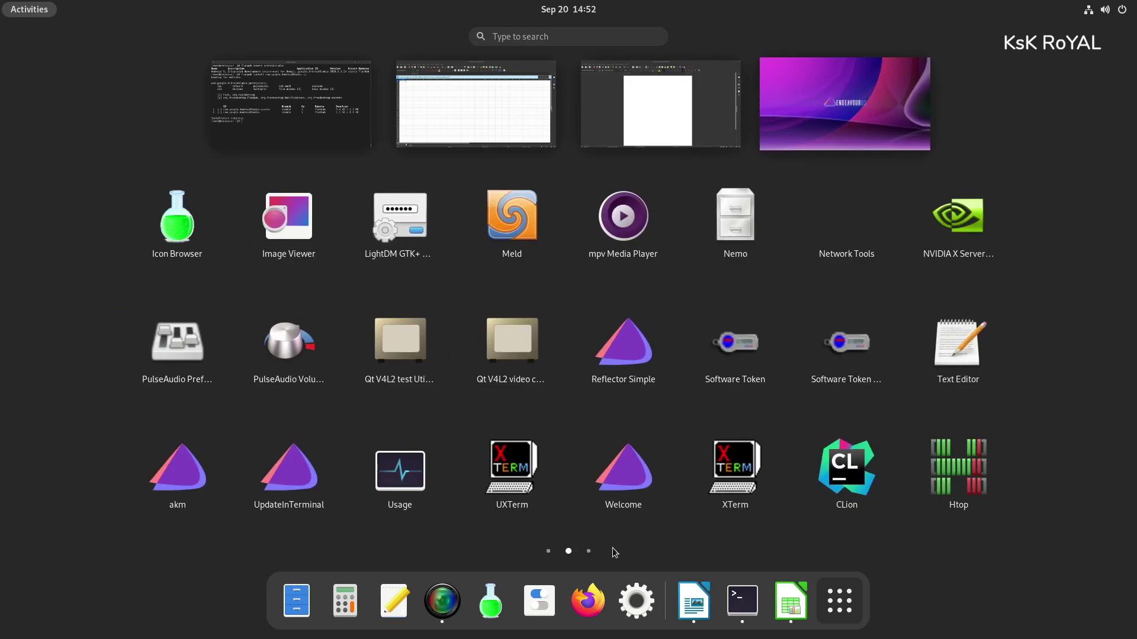
click(1101, 331)
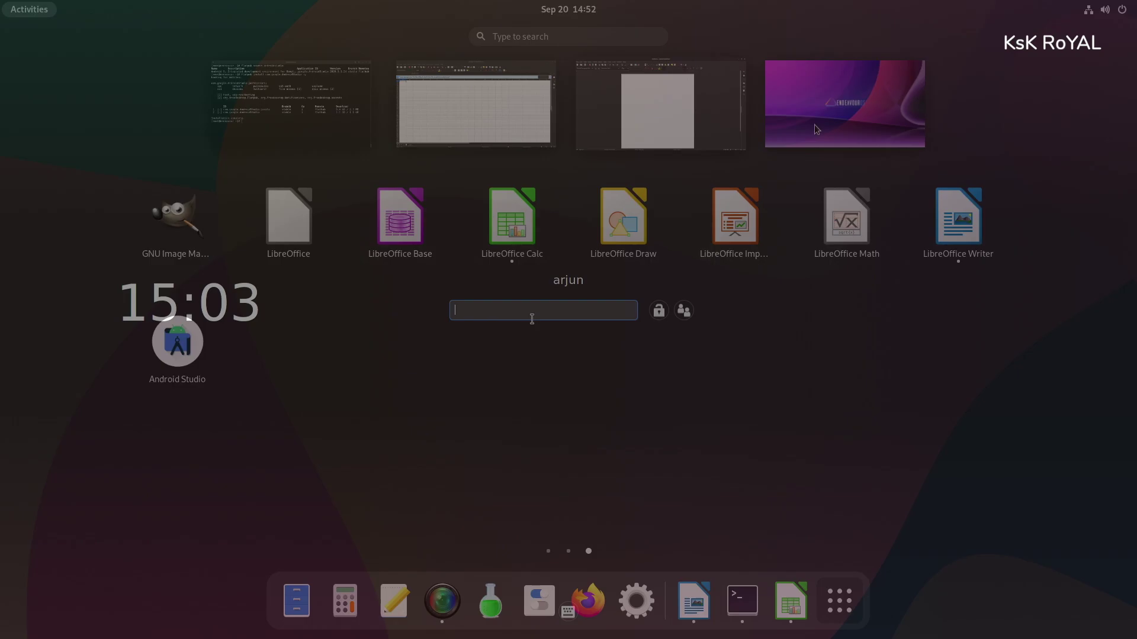
Unlock the session with the user's password and minimize the screen recorder.
key(Return)
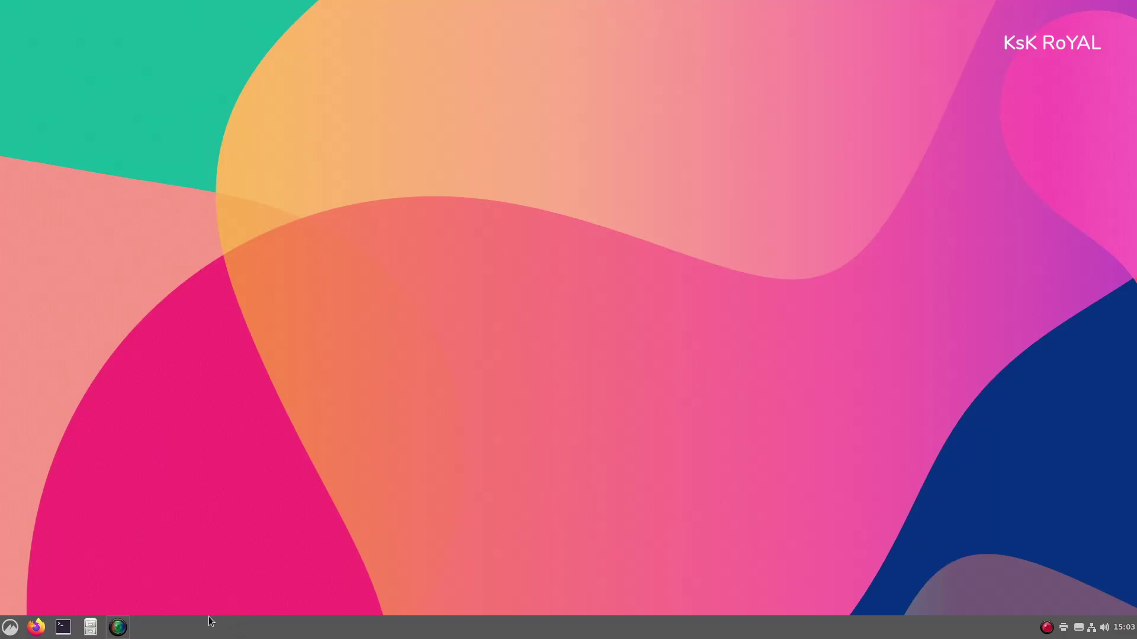
click(124, 631)
click(124, 631)
Find System Settings via a 'sett' menu search and open its System Info page.
click(10, 627)
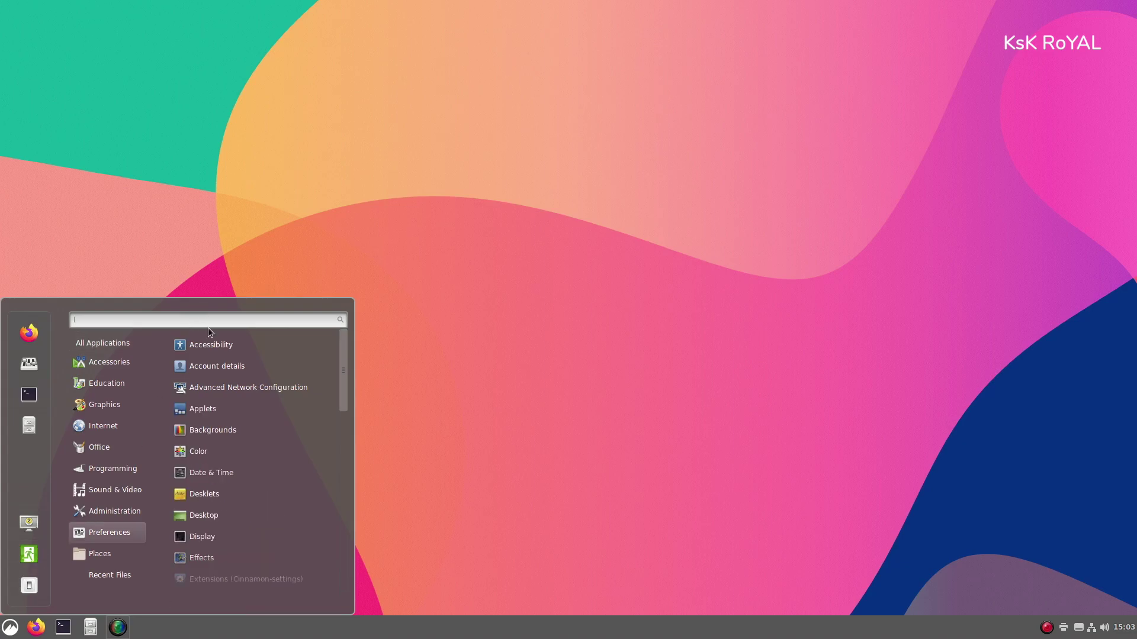
text(sett)
click(212, 362)
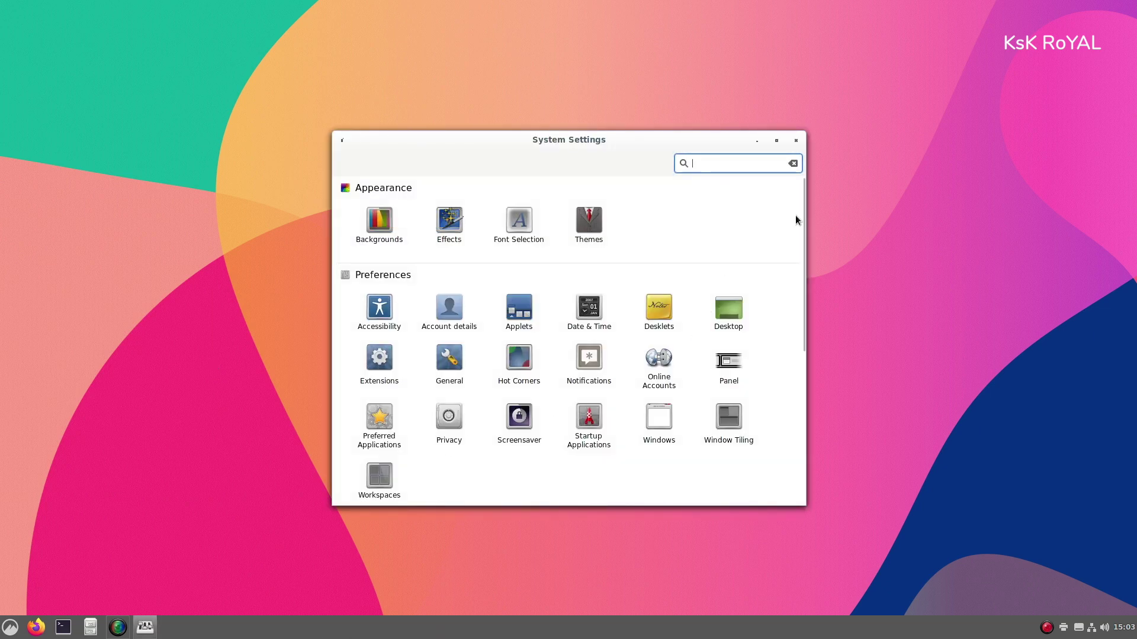
drag(804, 202, 781, 379)
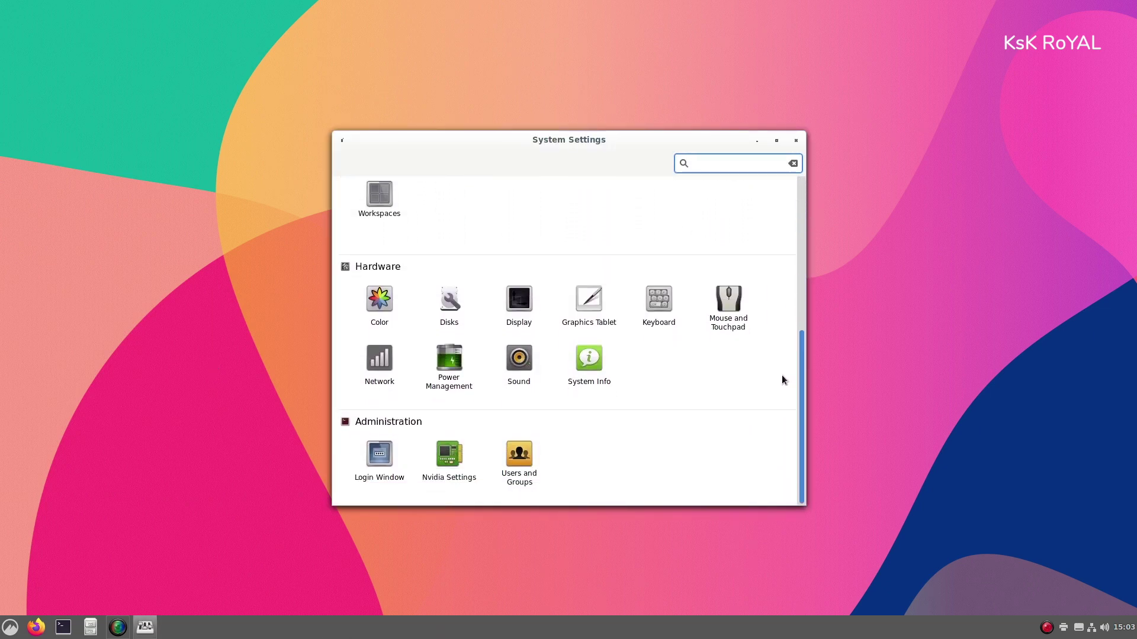
click(578, 363)
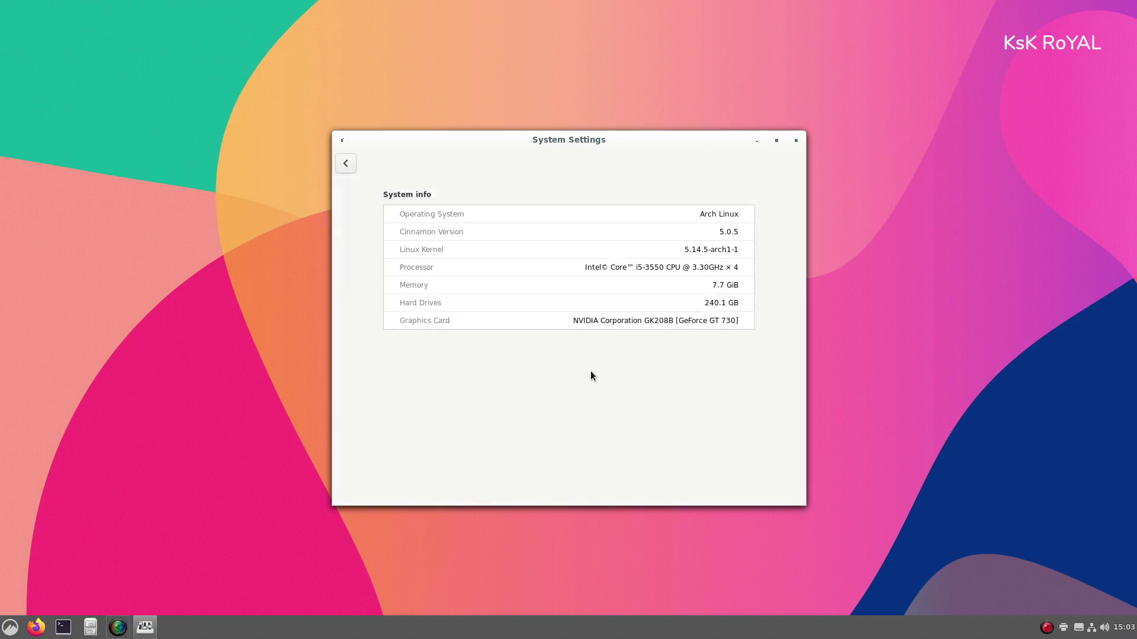
Select the OS, kernel, processor and memory values, then return to the settings overview.
triple_click(719, 212)
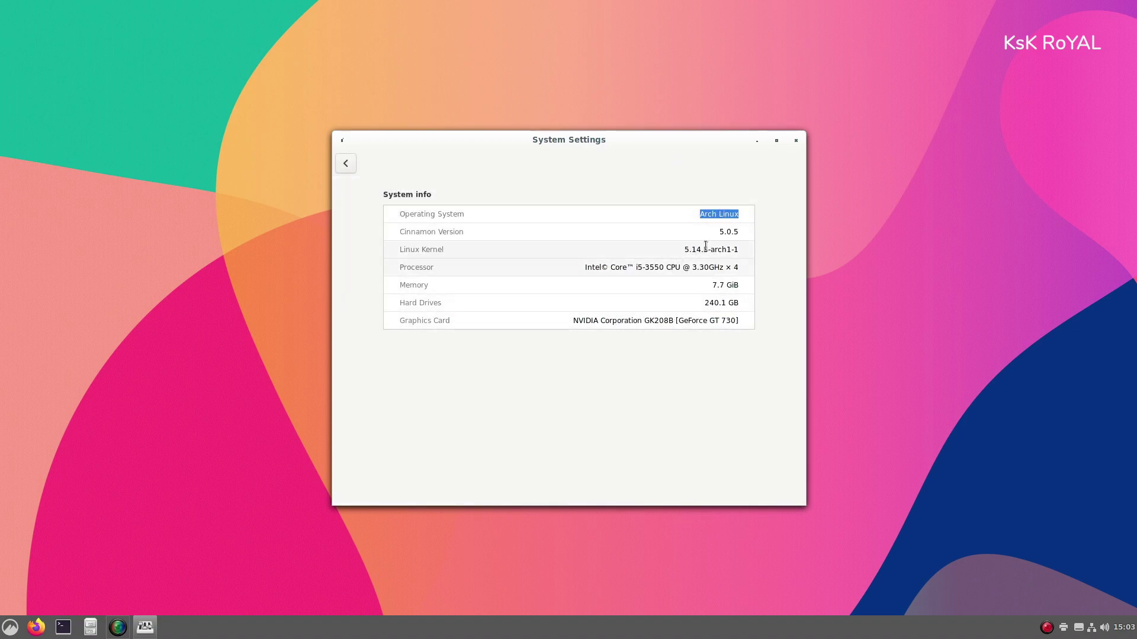
triple_click(718, 248)
triple_click(717, 268)
triple_click(719, 285)
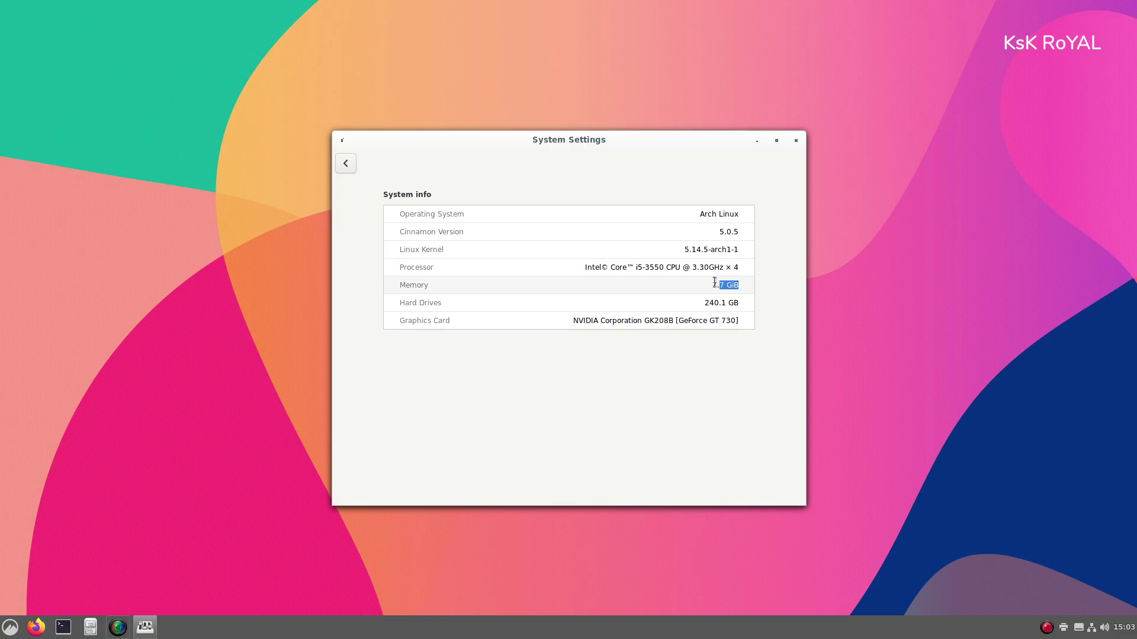
click(347, 168)
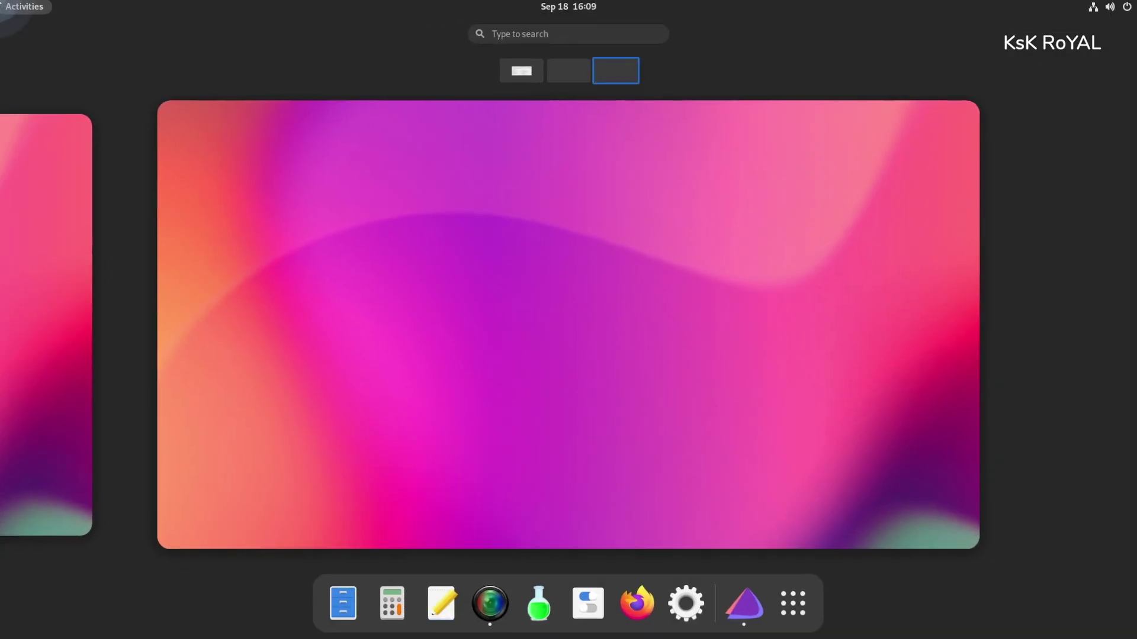
Reinstall neofetch with sudo pacman -Sy neofetch, confirming with y.
click(7, 5)
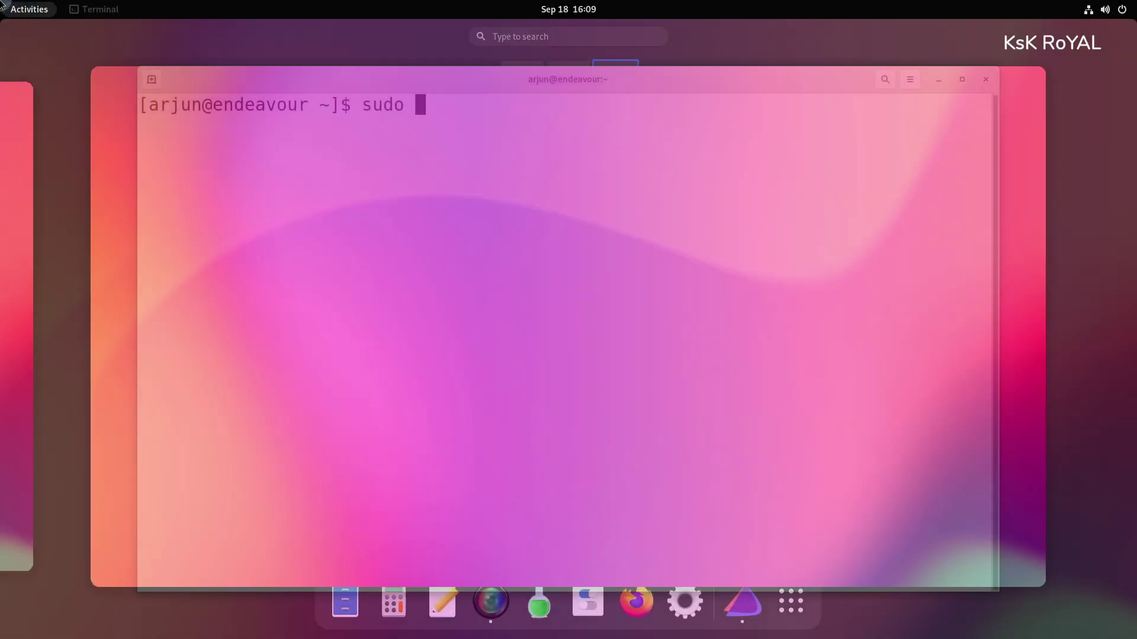
text(pa)
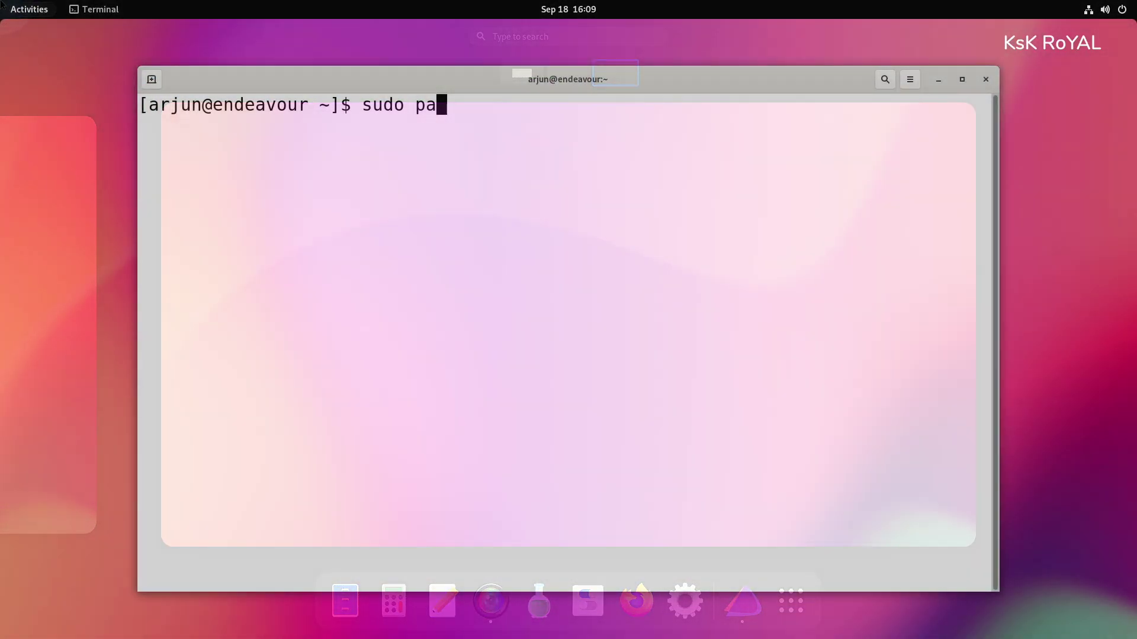
text(,can)
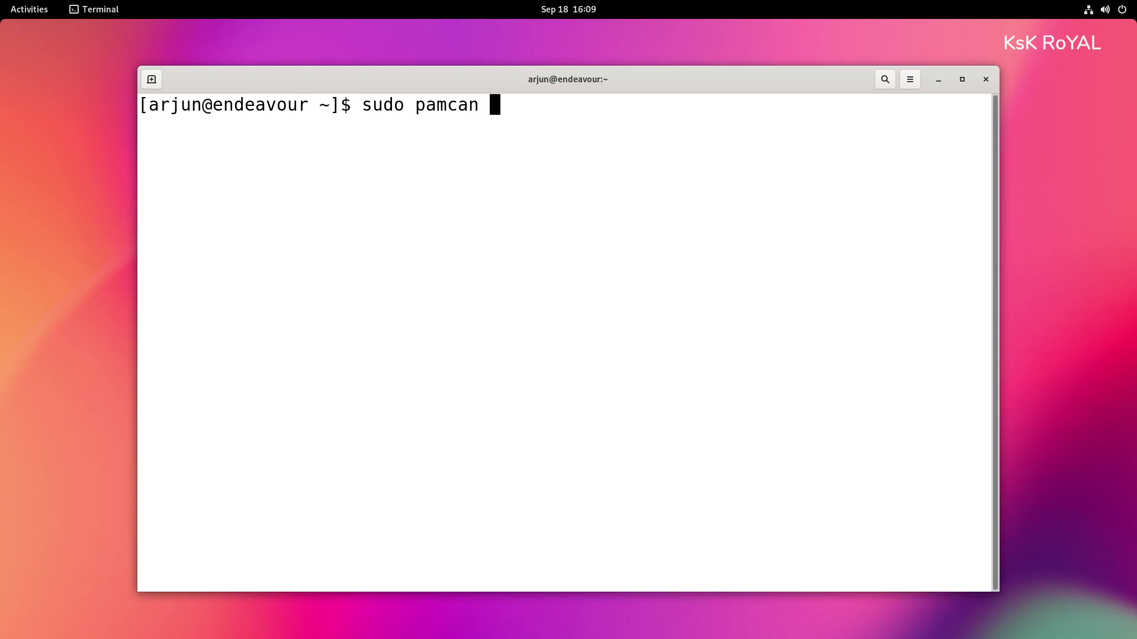
key(BackSpace)
key(BackSpace)
key(BackSpace)
key(BackSpace)
key(BackSpace)
key(BackSpace)
text(acman -Sy neofetch)
key(Return)
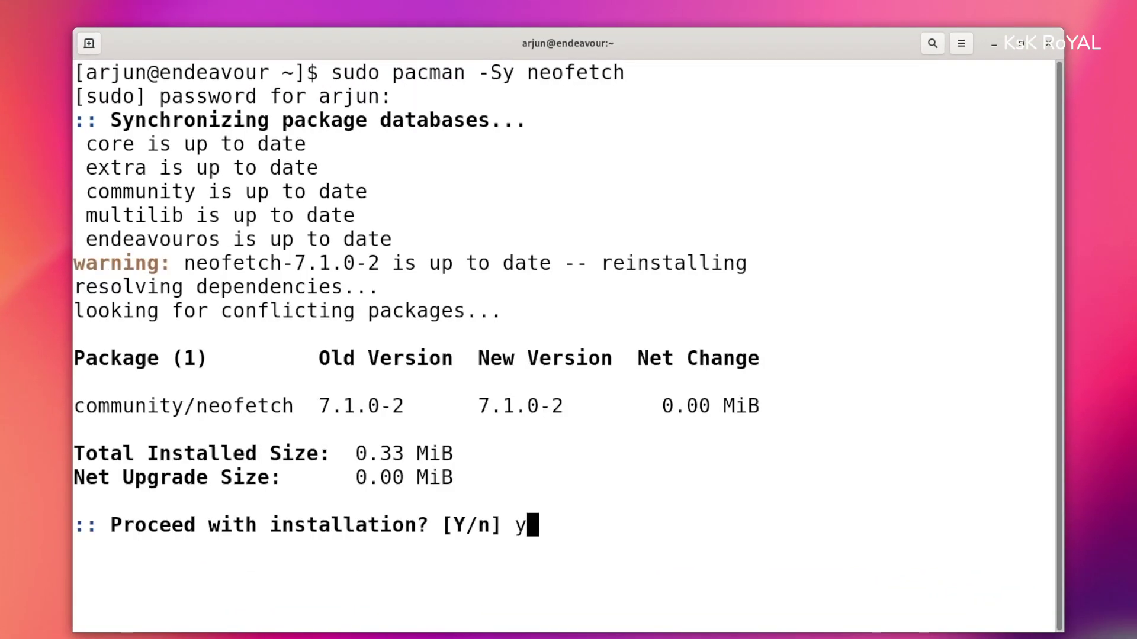
text(y)
key(Return)
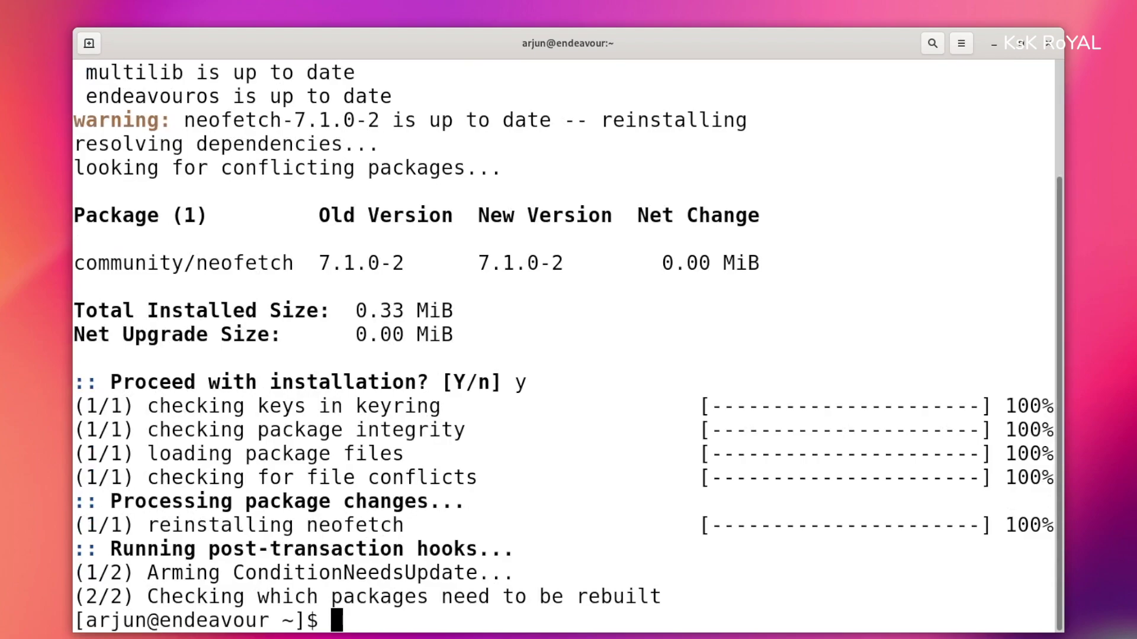
Clear the terminal, run neofetch, and select the EndeavourOS OS line in its output.
key(ctrl+l)
text(neofetch)
key(Return)
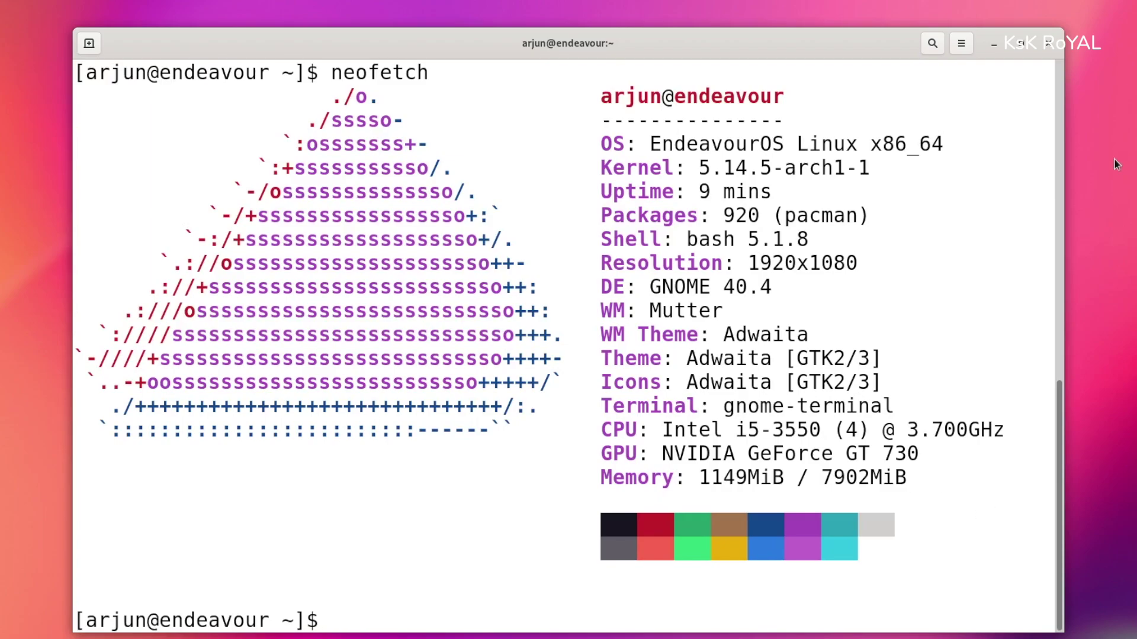
double_click(694, 142)
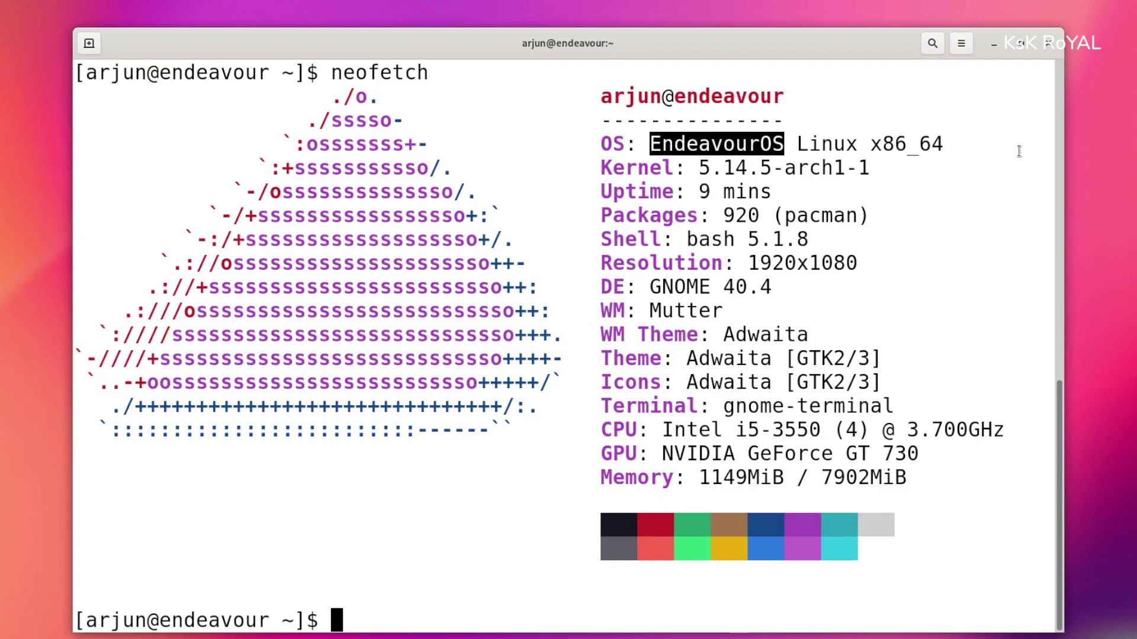
triple_click(817, 144)
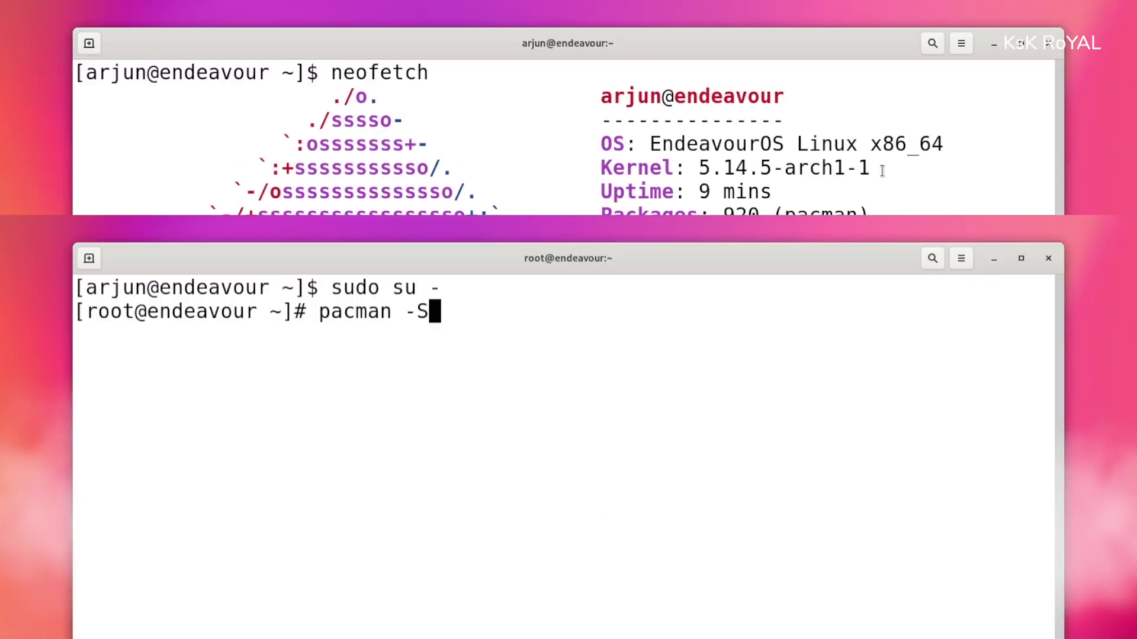
As root, run pacman -Syu htop bpytop clang and accept the installation prompt.
text(yu )
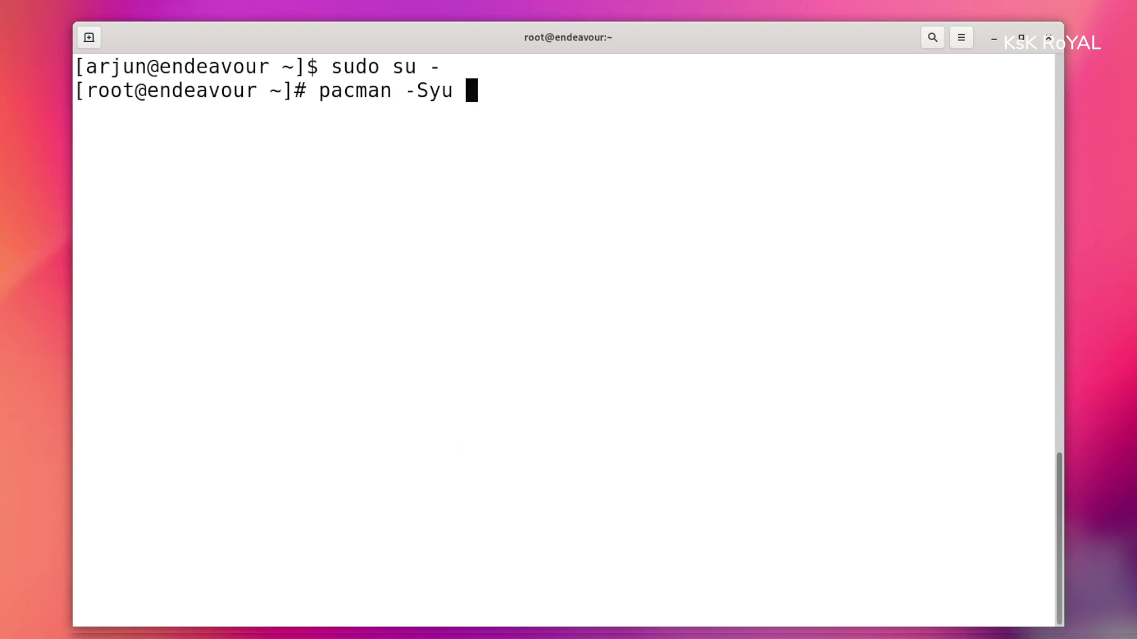
text(htop bpytop clang)
key(Return)
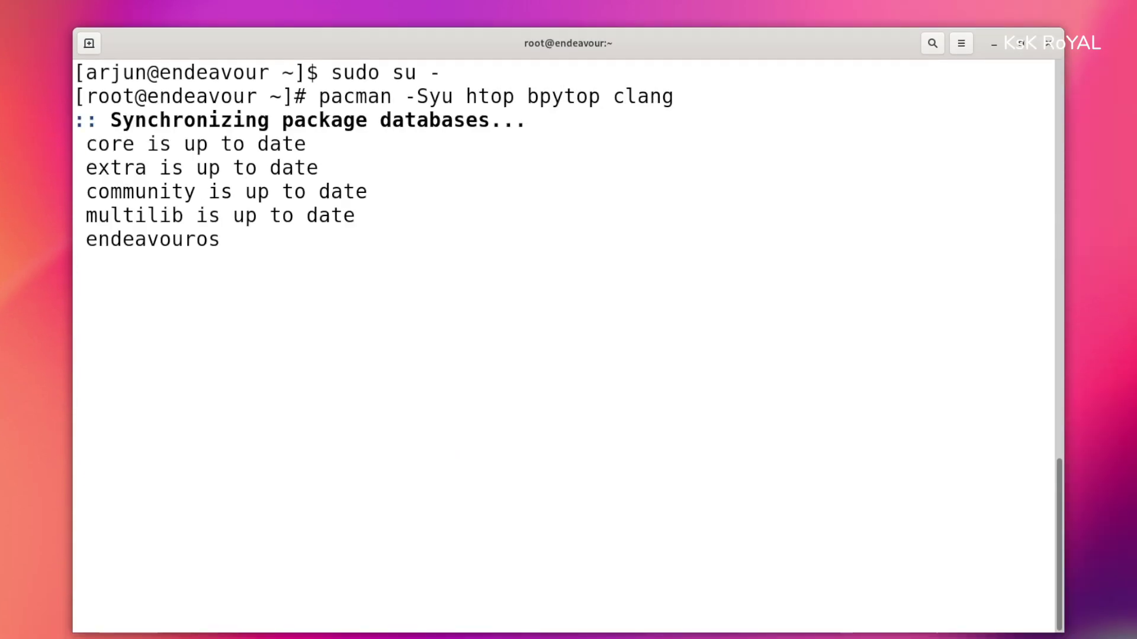
key(Return)
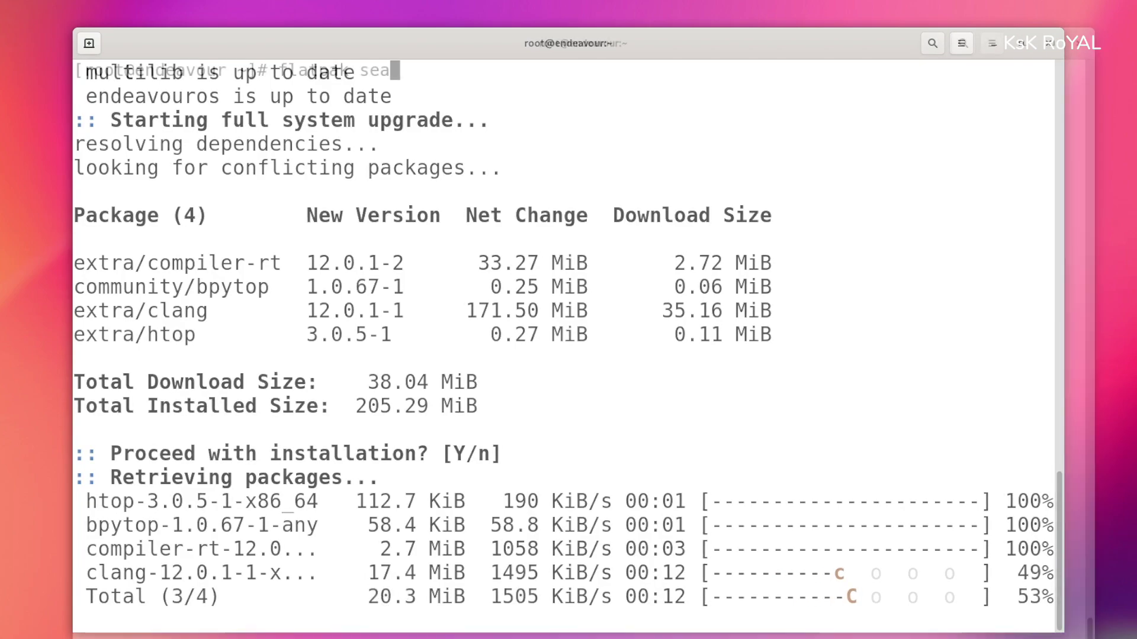
text(rch clion)
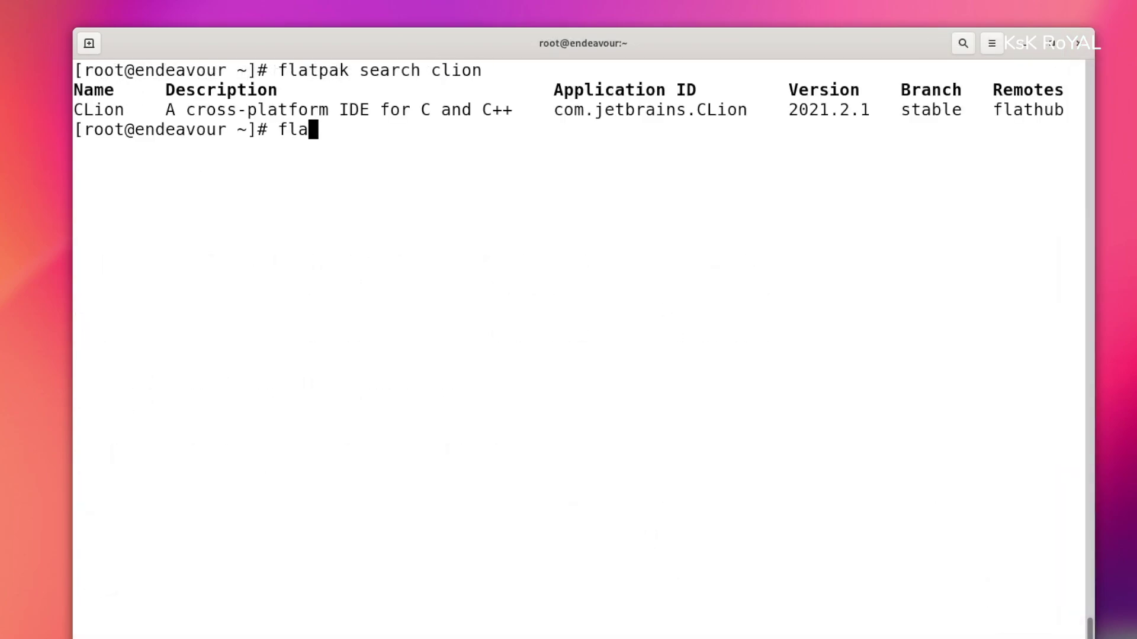
text(install)
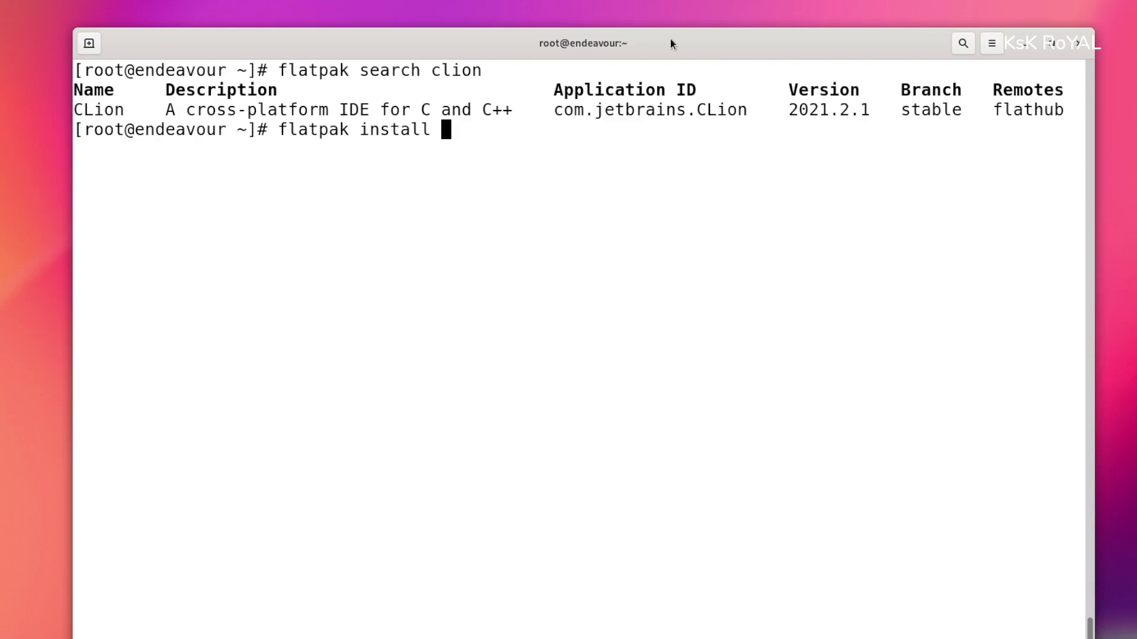
Copy the com.jetbrains.CLion ID from the search results and run flatpak install com.jetbrains.CLion -y.
double_click(650, 109)
right_click(650, 109)
click(616, 192)
key(ctrl+shift+v)
text(-y)
key(Return)
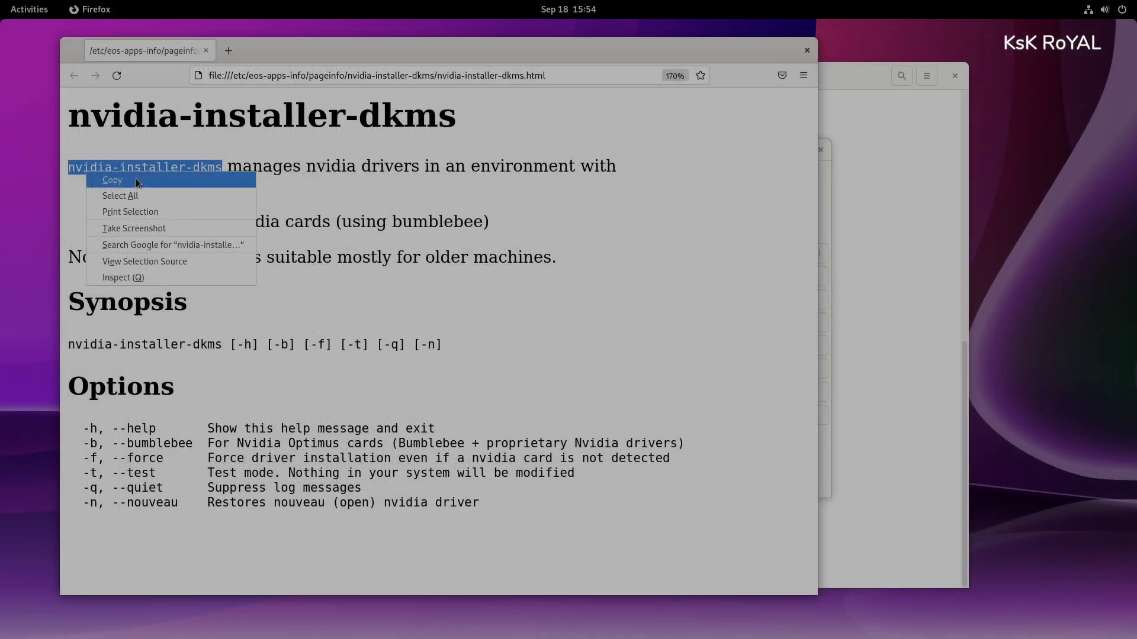
key(Escape)
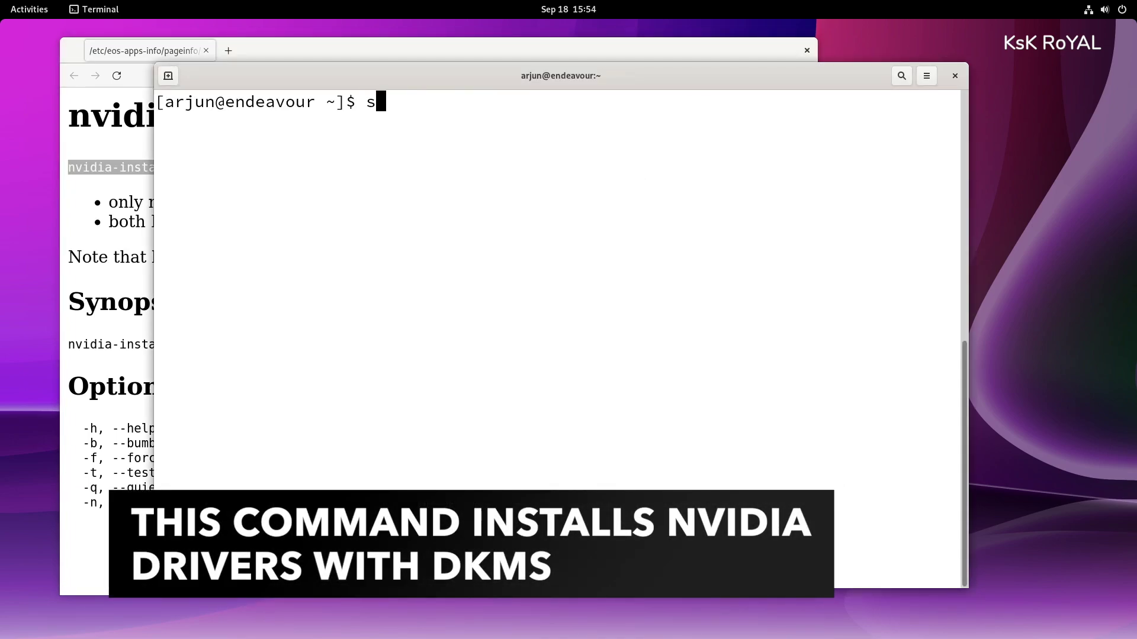
Become root with sudo su - and paste the nvidia-installer-dkms command at the root prompt.
text(udo su -)
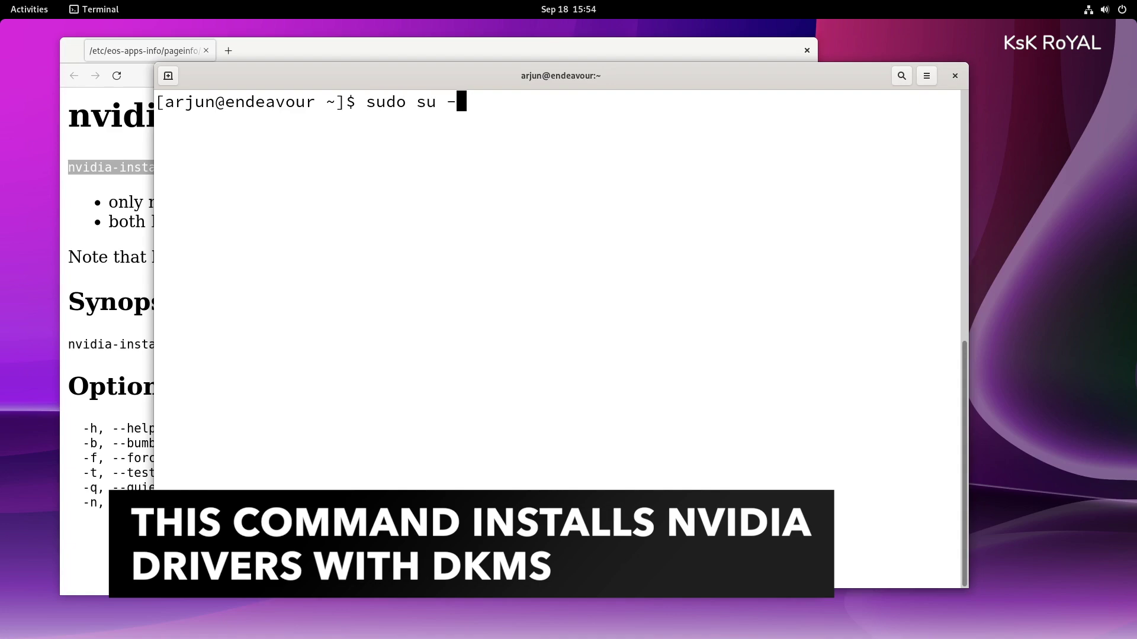
key(Return)
text(1)
key(ctrl+shift+v)
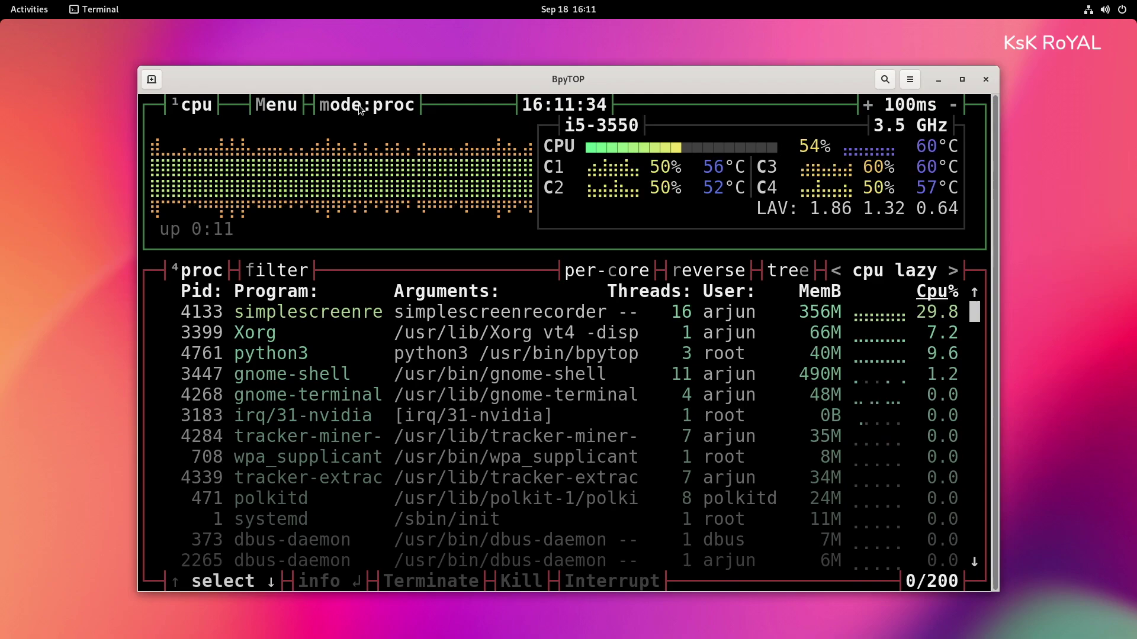
Switch bpytop to full view, dismiss the Tip of the Day, and launch LibreOffice Writer.
click(359, 105)
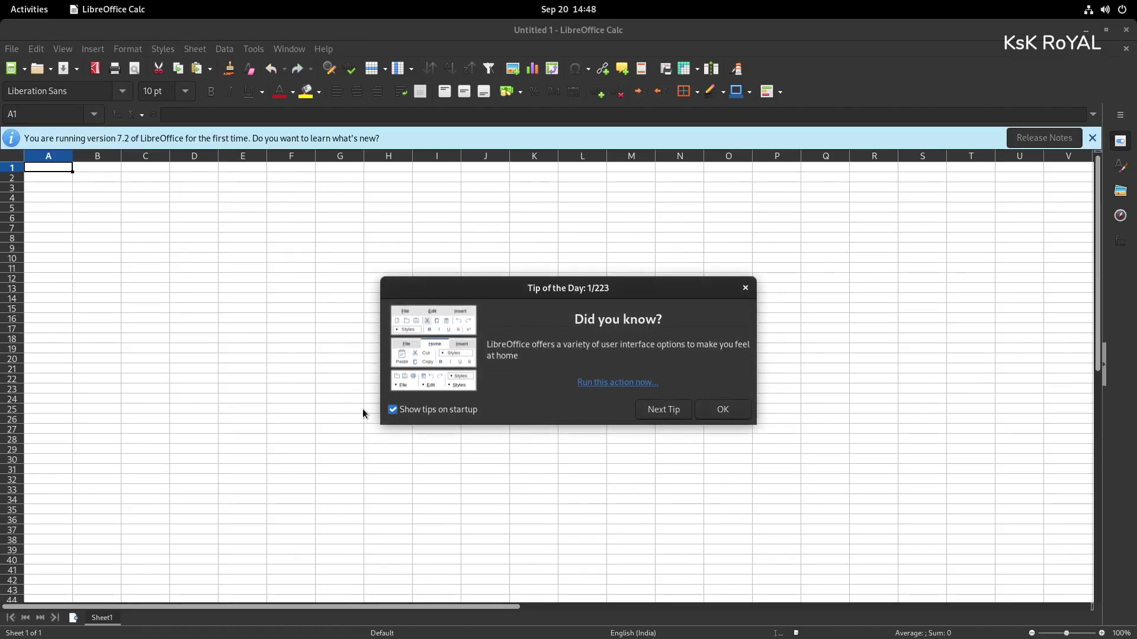
click(738, 414)
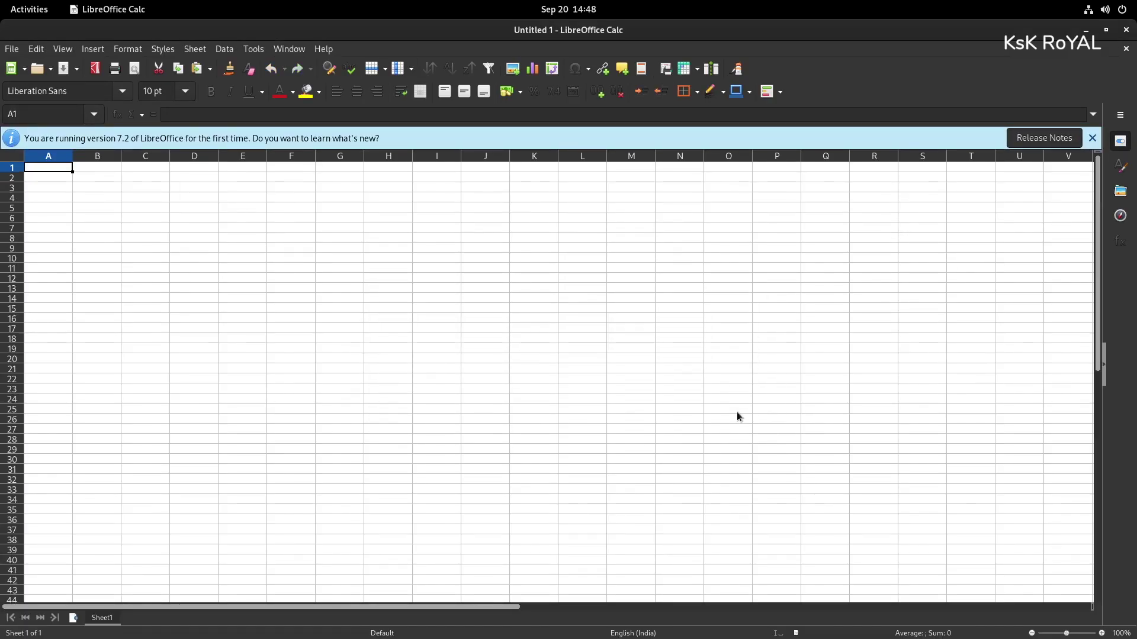
key(super)
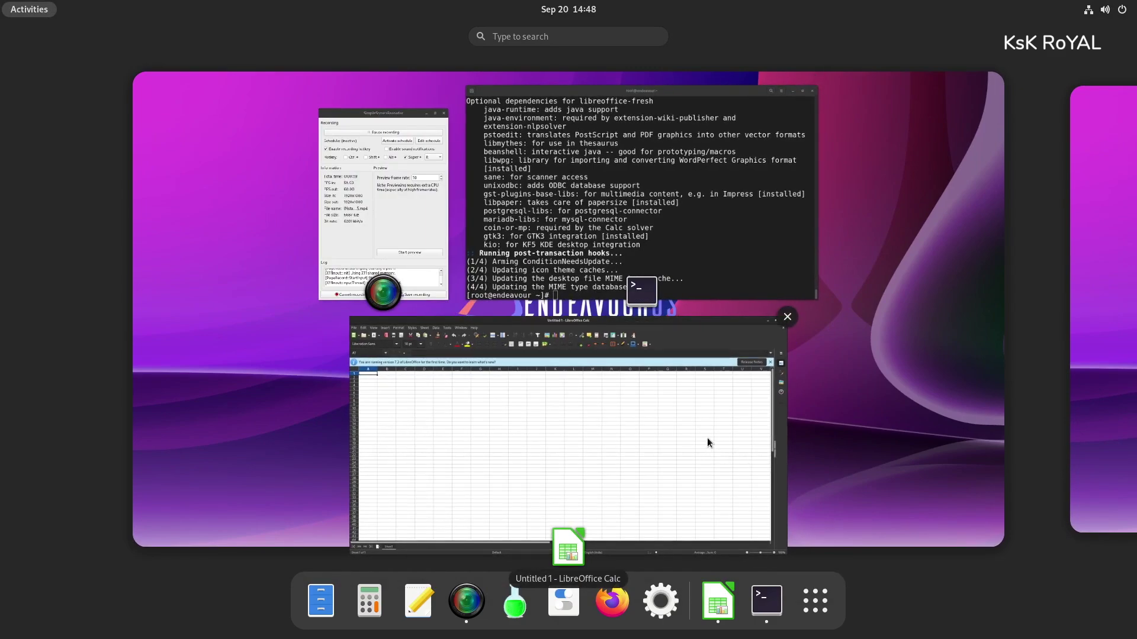
click(819, 621)
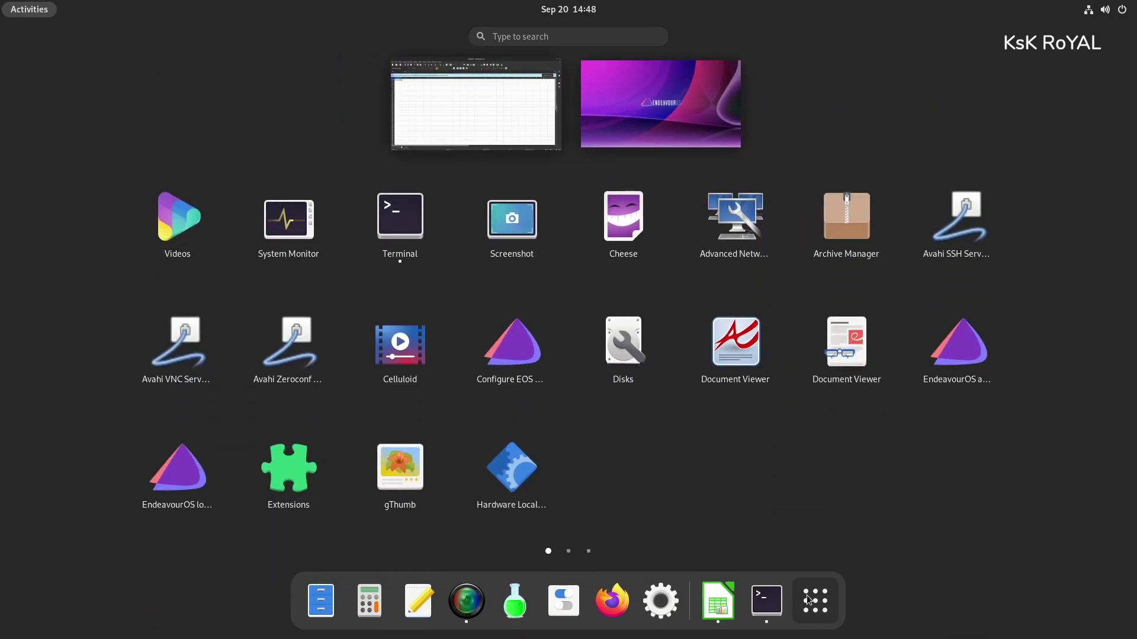
click(1116, 342)
click(1117, 342)
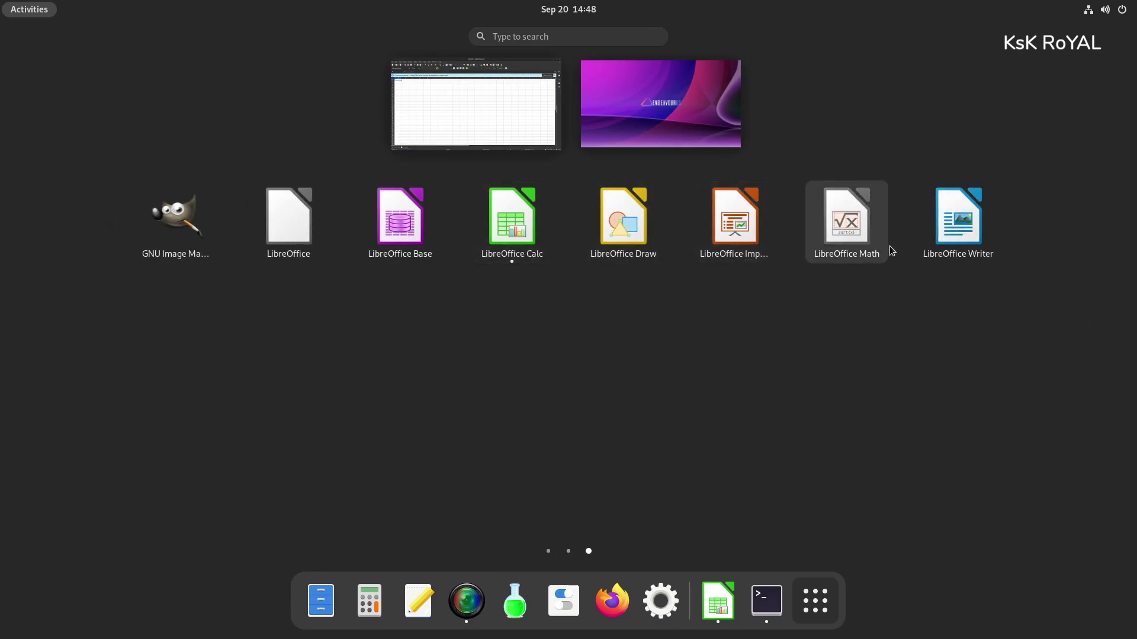
click(958, 219)
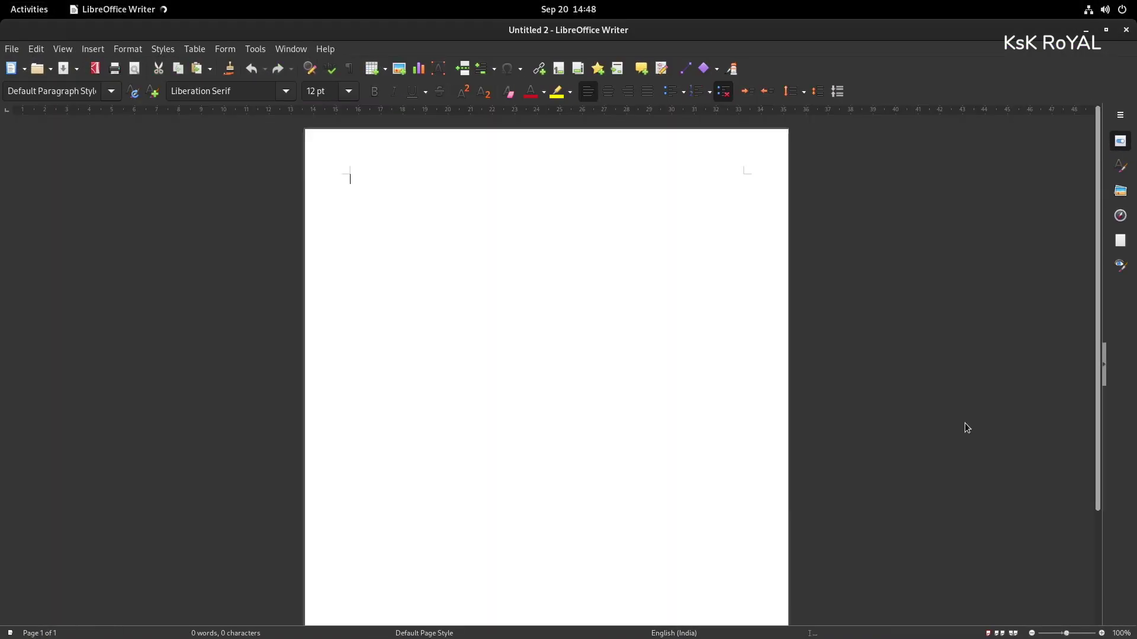
Launch LibreOffice Math from the app list and show all open windows in the overview.
key(super)
click(815, 601)
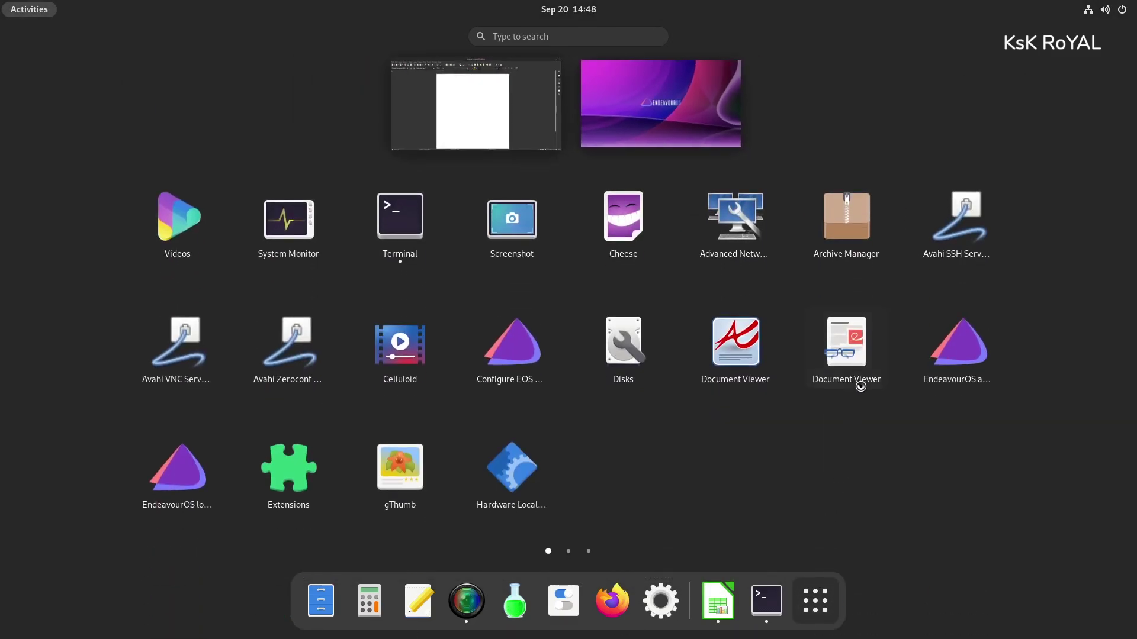
scroll(1132, 369, down, 2)
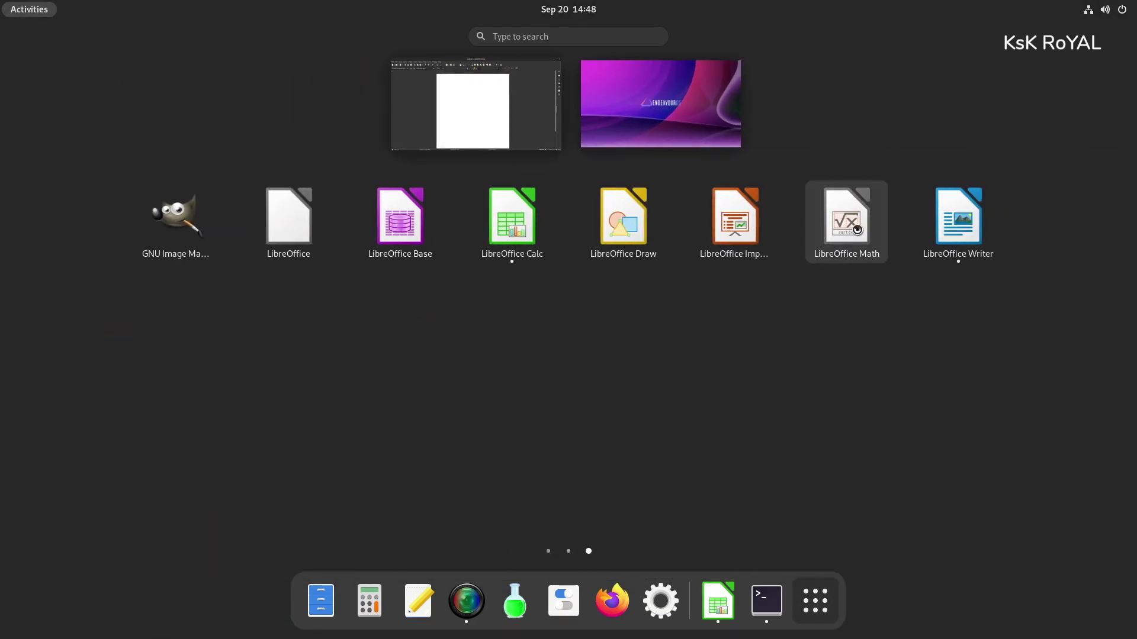
click(853, 225)
key(super)
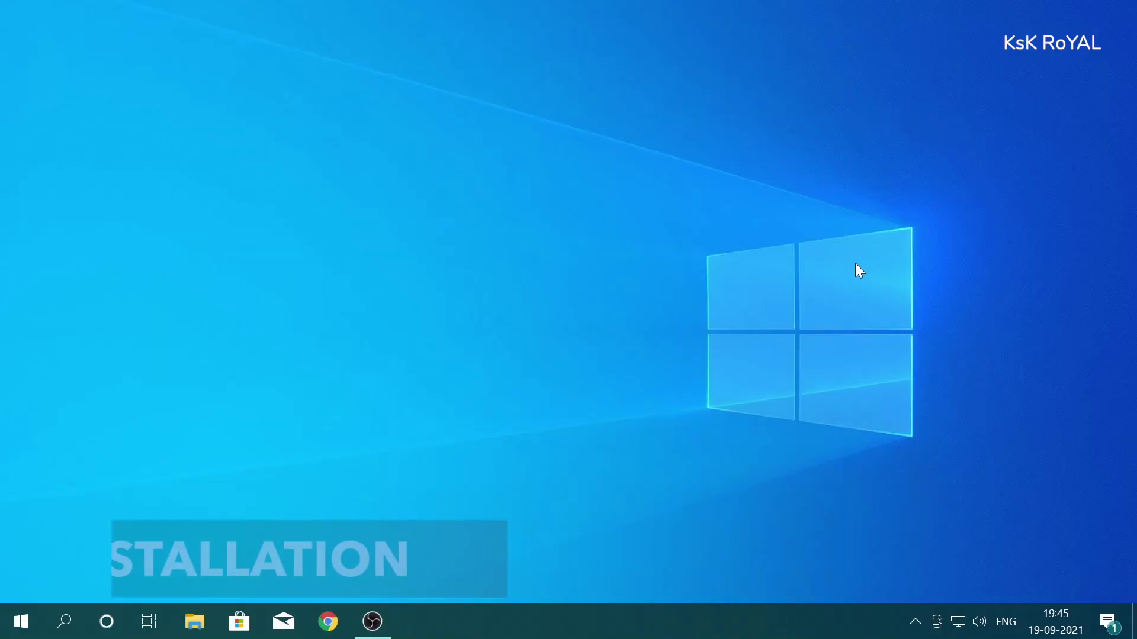
Launch balenaEtcher and flash endeavouros-2021.08.27-x86_64.iso from Downloads to the SanDisk USB drive.
key(super)
text(ba)
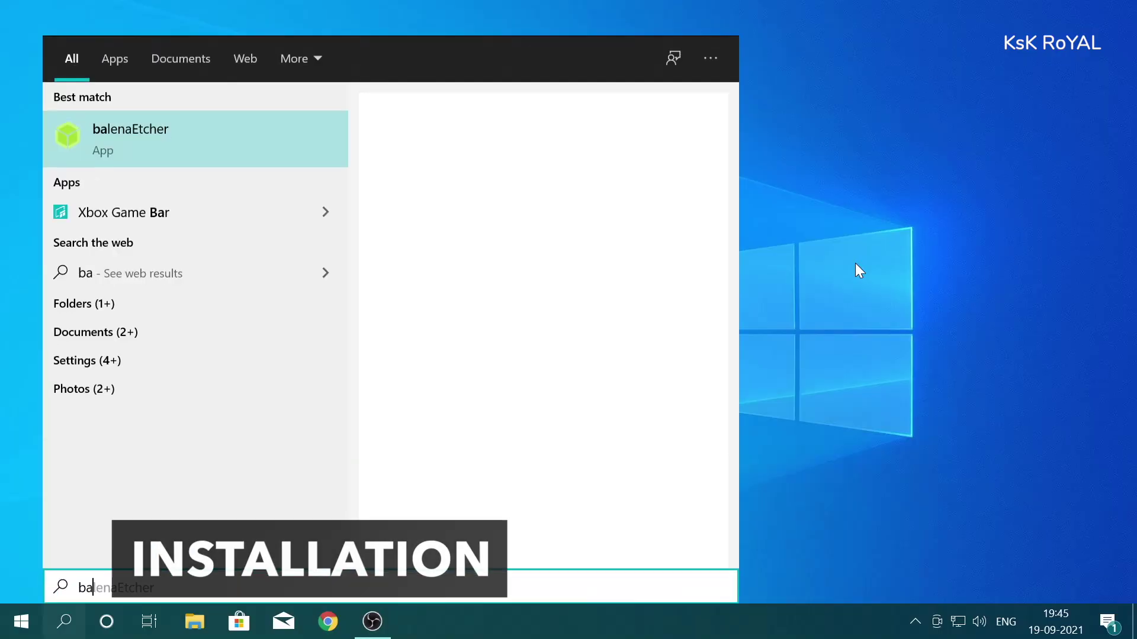
key(Return)
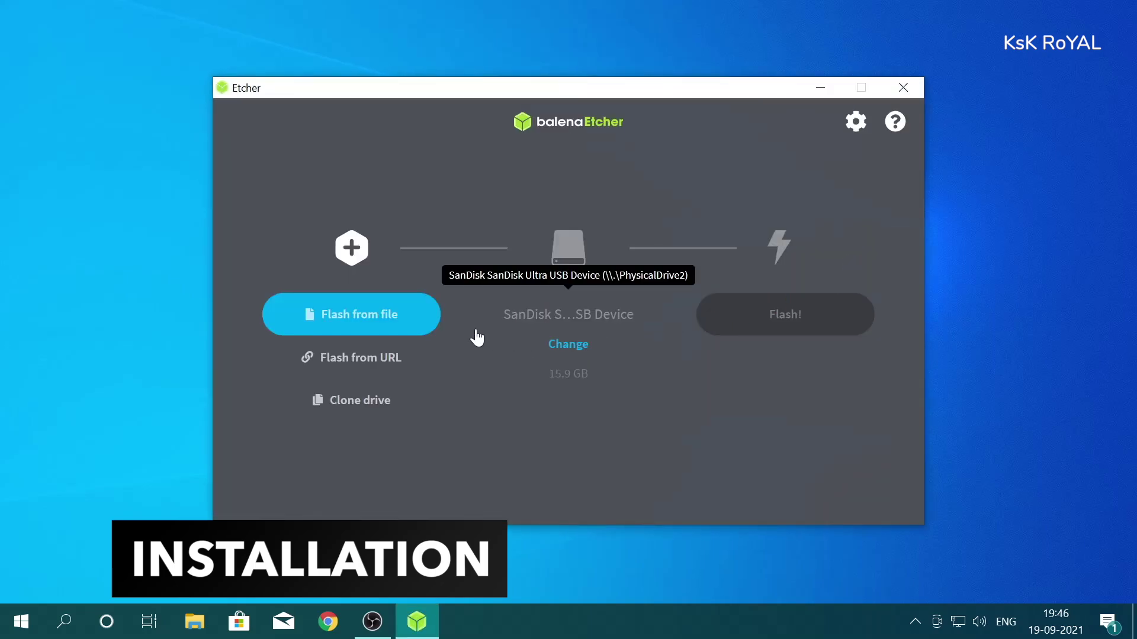
click(429, 326)
click(436, 310)
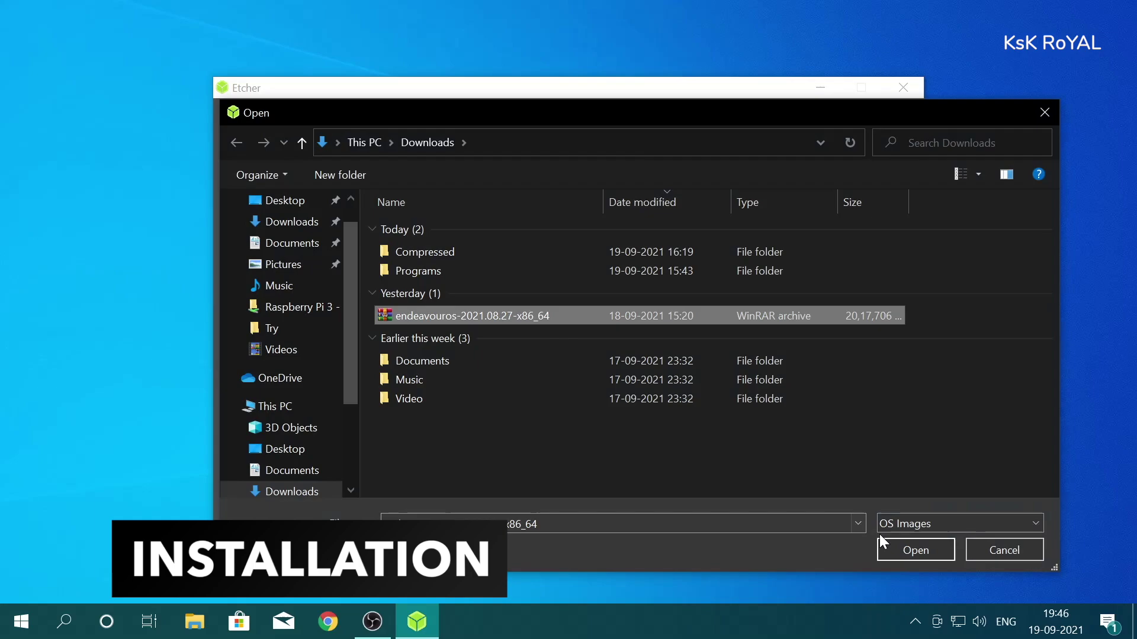
click(915, 547)
click(785, 314)
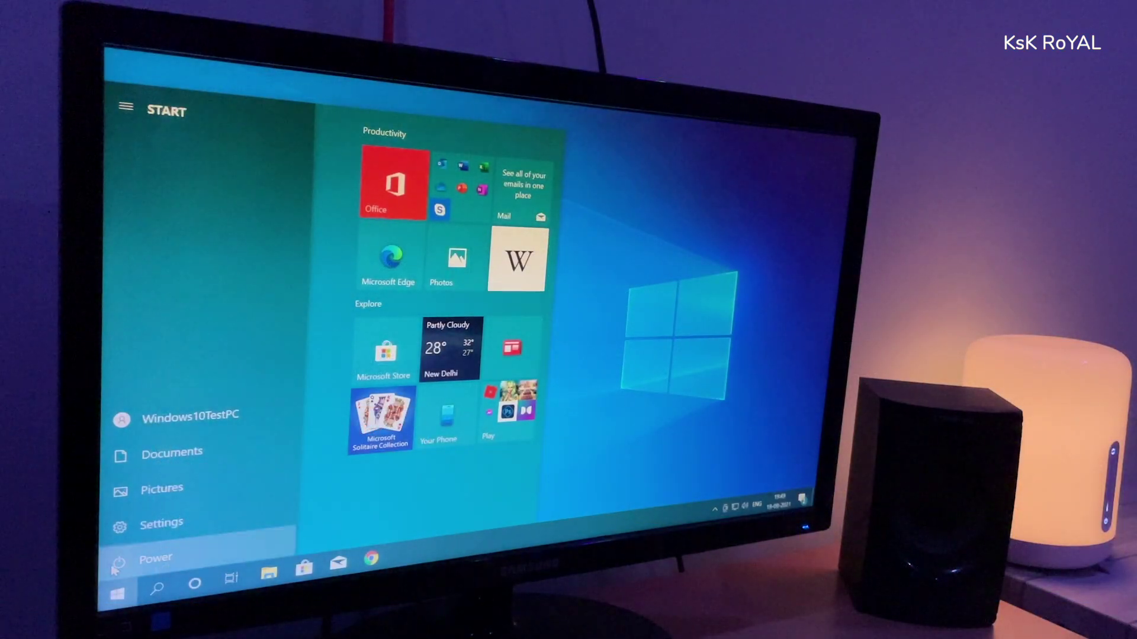
Restart the PC, pick the SanDisk USB in the F10 boot menu, and boot the default EndeavourOS entry.
click(118, 562)
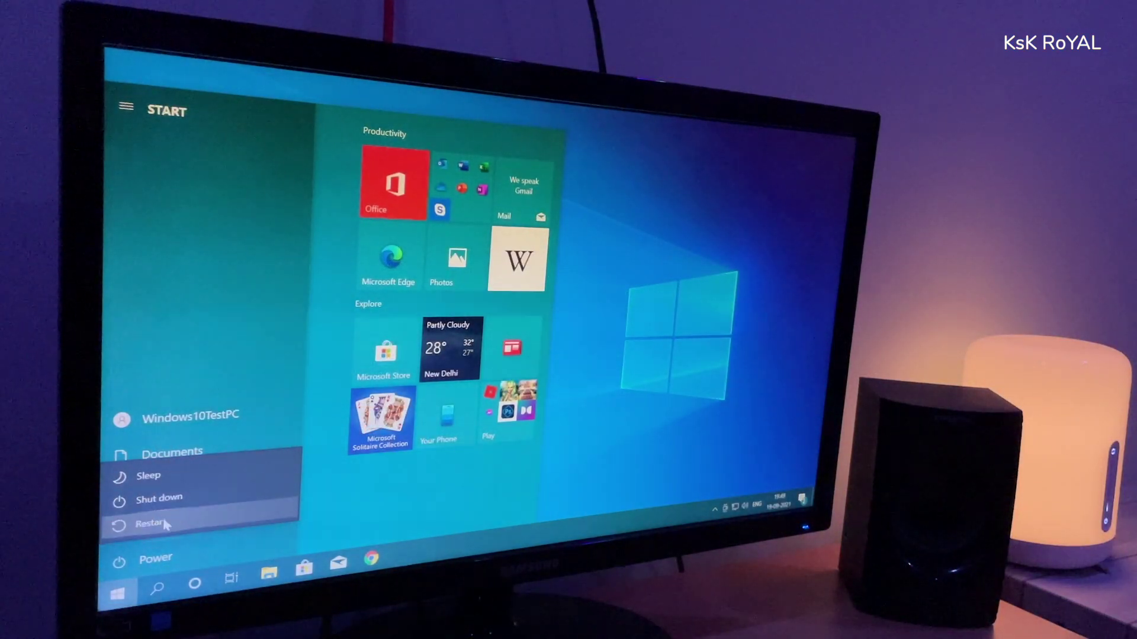
click(153, 524)
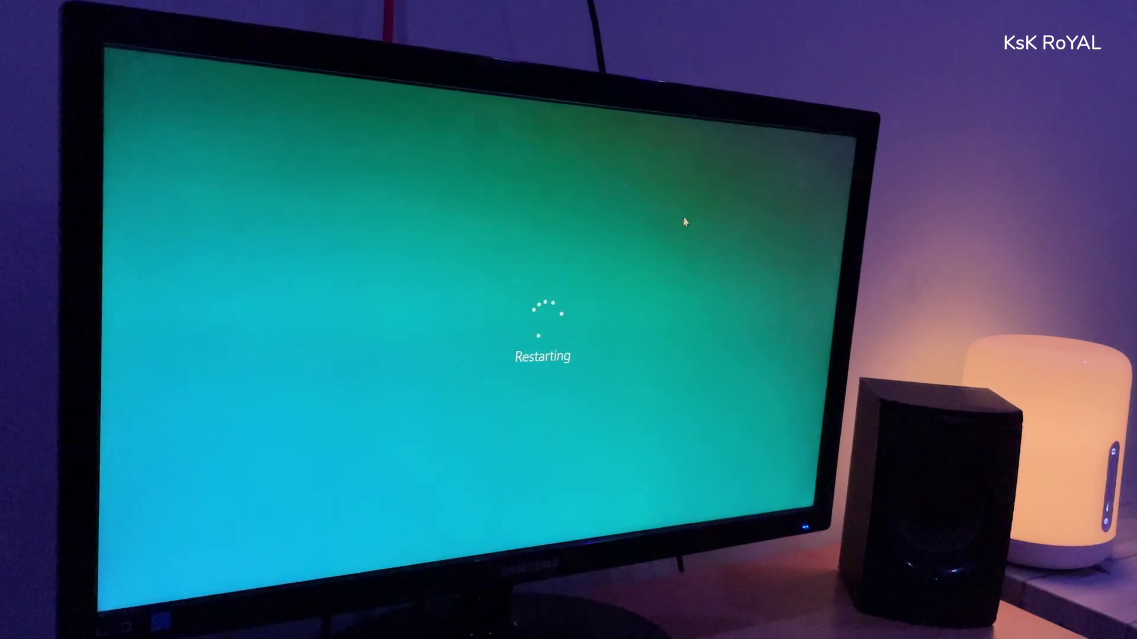
key(F10)
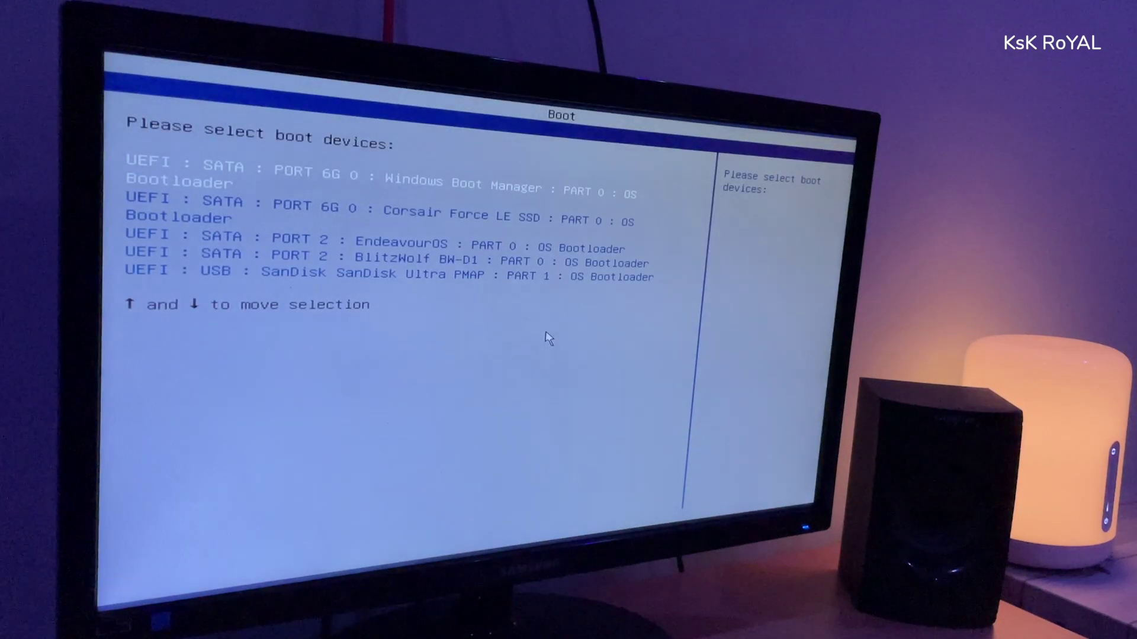
key(Return)
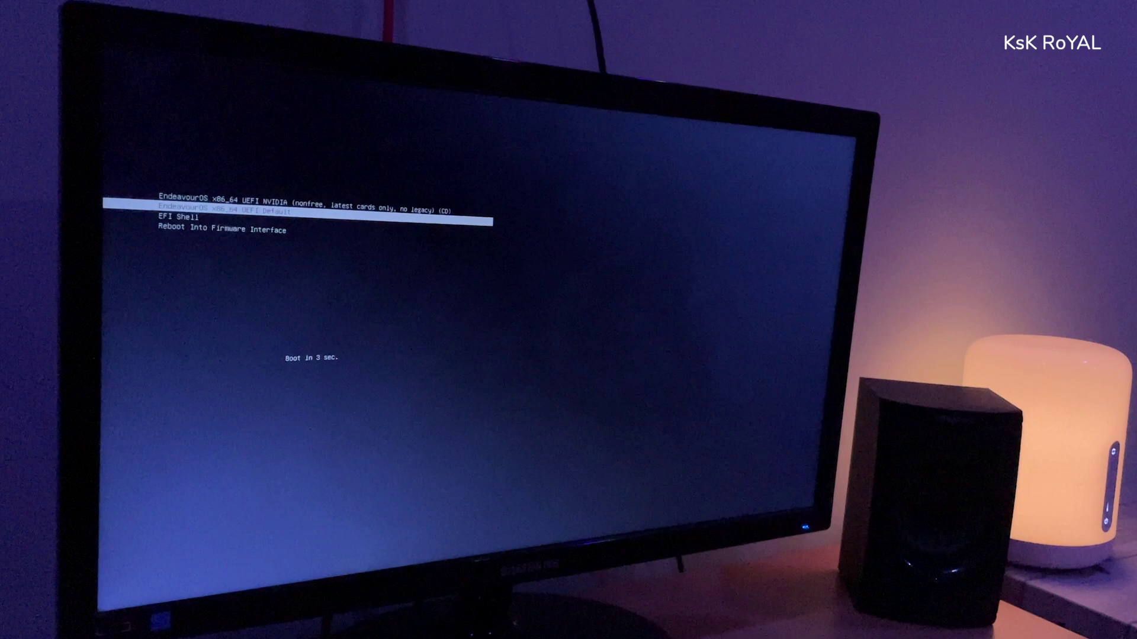
key(Up)
key(Down)
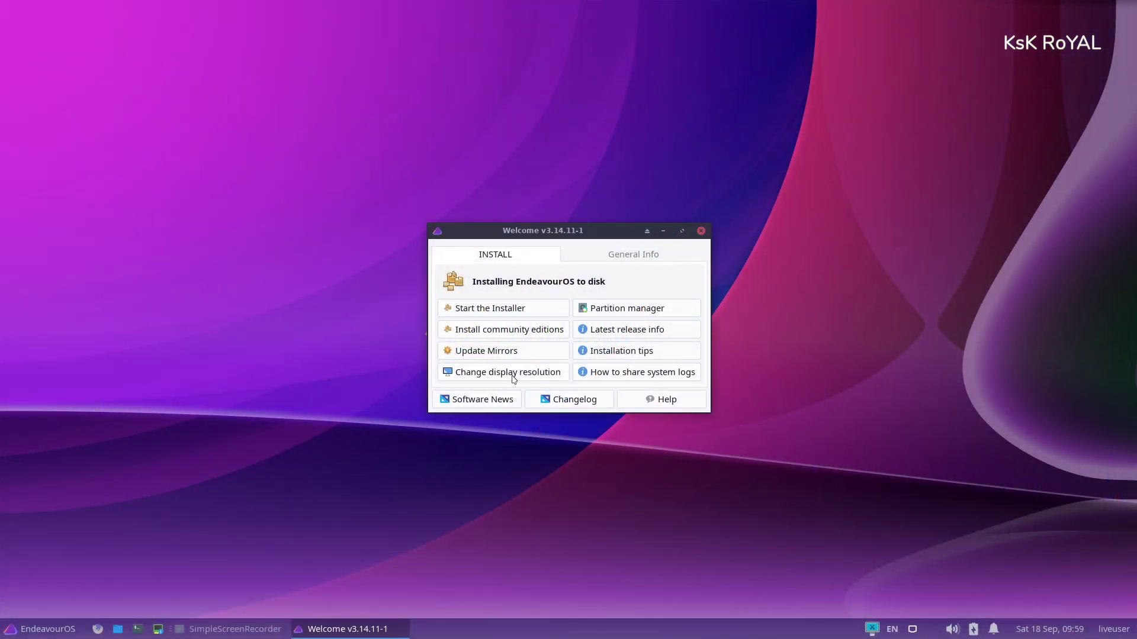
Start the installer, enable Install Log on Terminal, and choose the Online installation method.
click(507, 309)
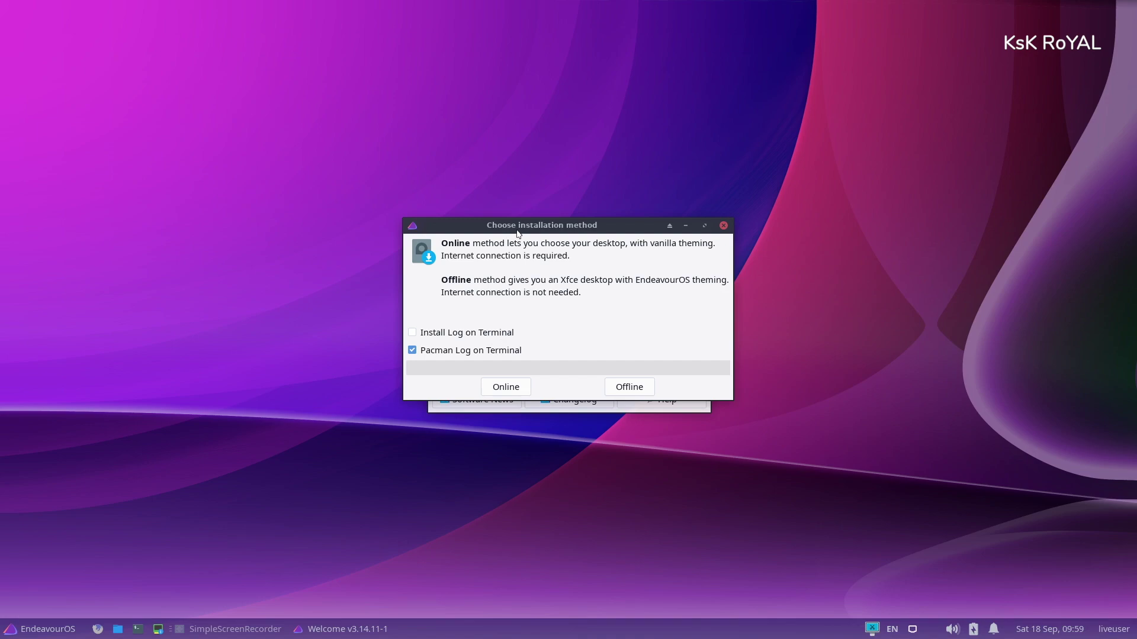
drag(517, 233, 516, 245)
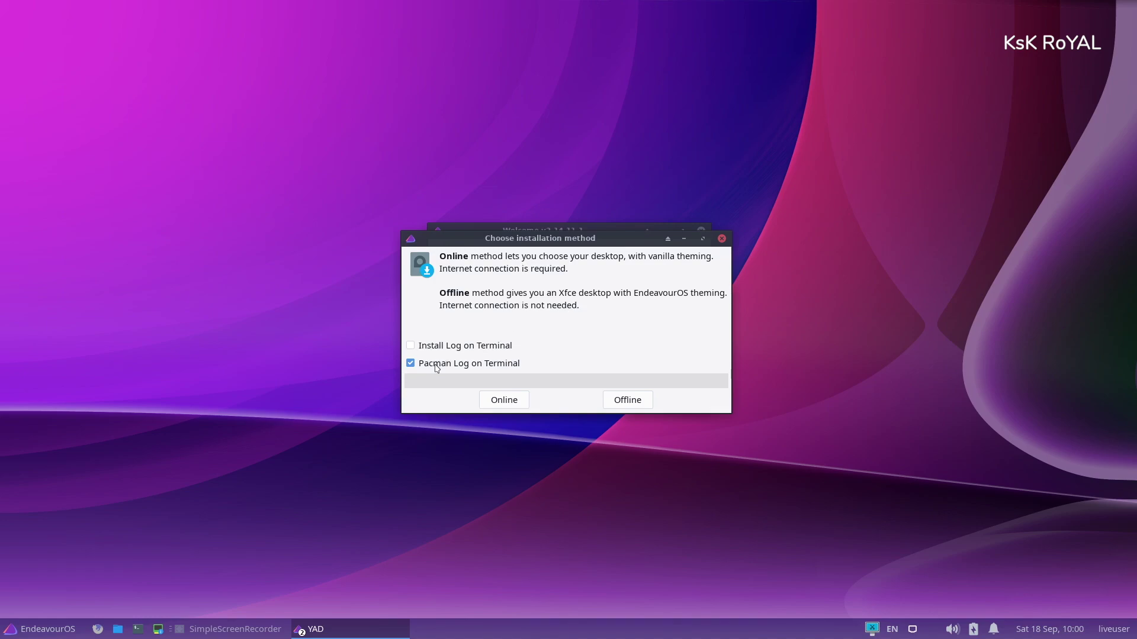
click(417, 349)
click(504, 400)
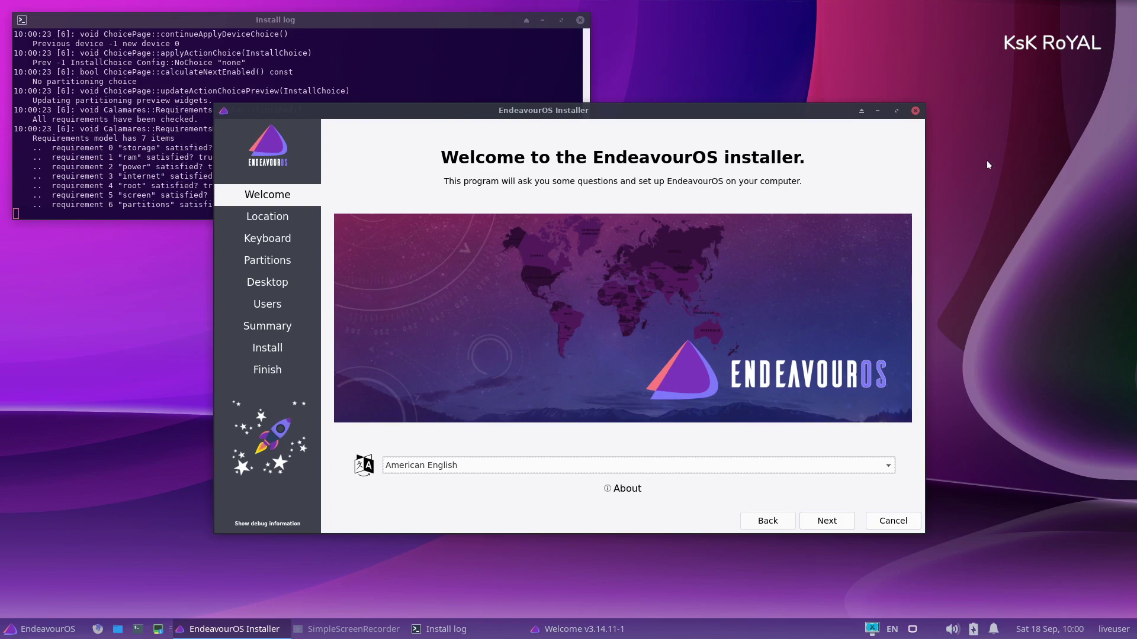
Keep American English, accept the Asia/Kolkata location, and choose the English (US) keyboard layout.
click(495, 467)
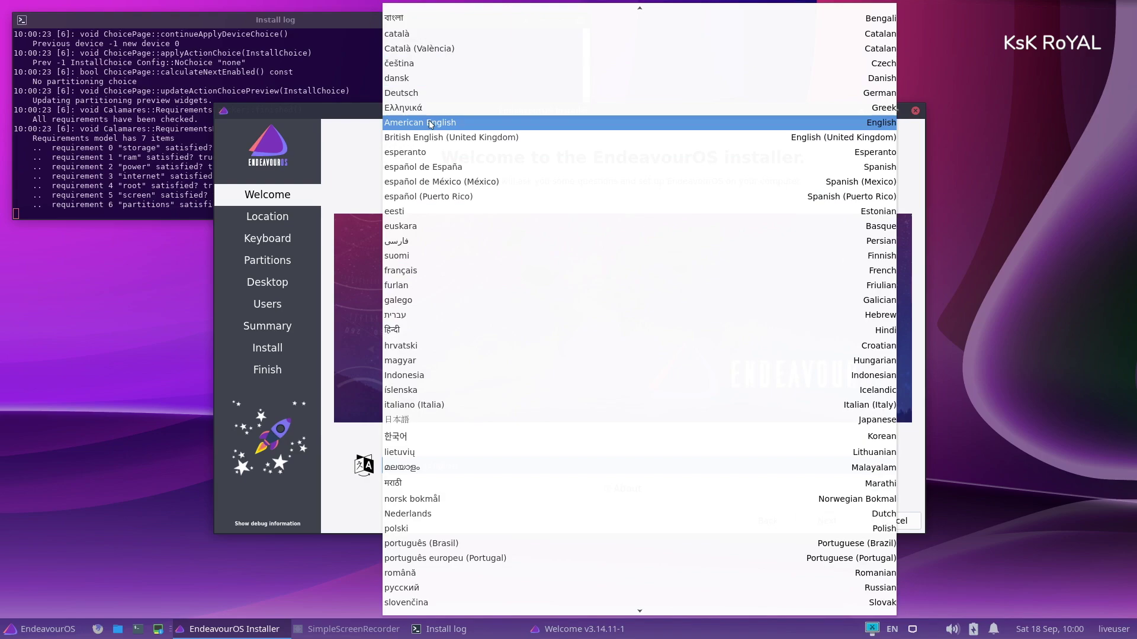
click(497, 123)
click(841, 525)
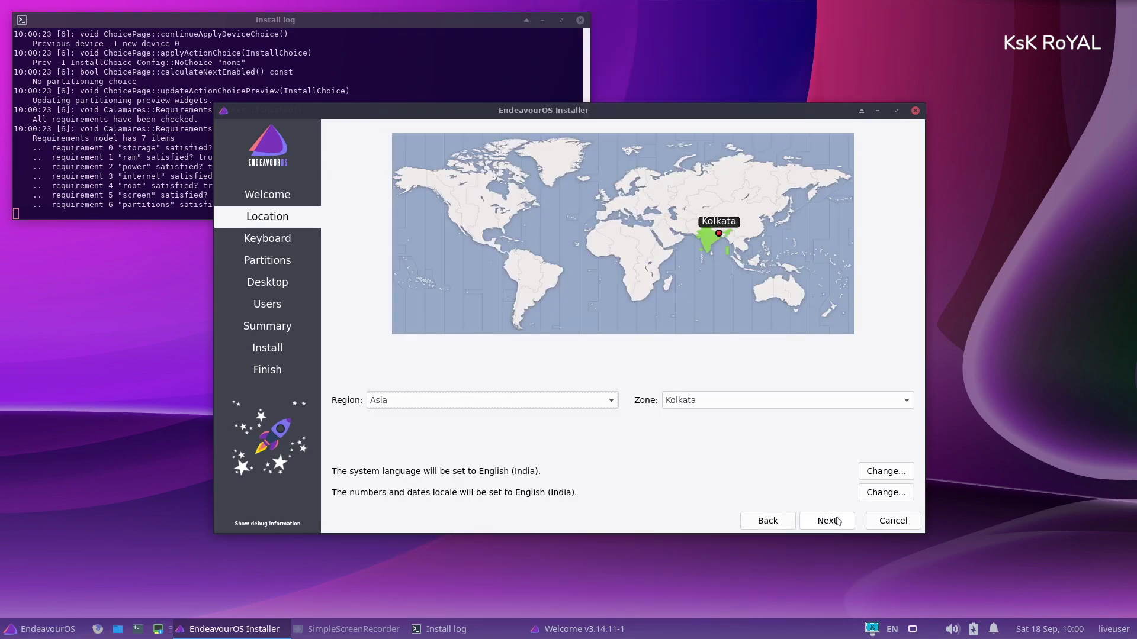
click(838, 521)
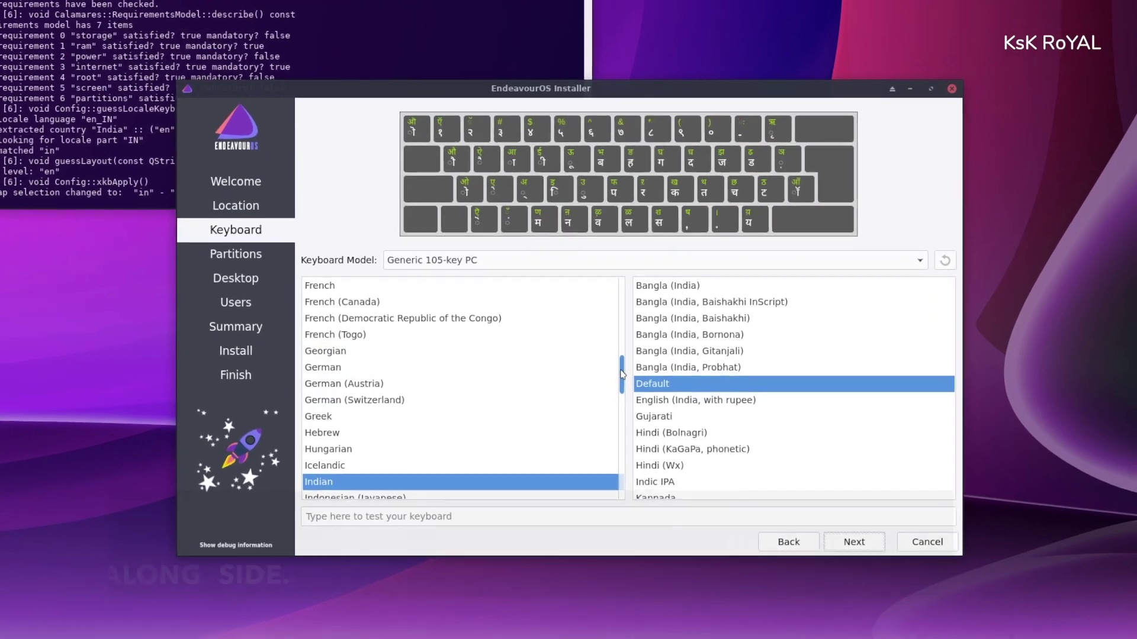
mouse_move(616, 367)
mouse_down()
mouse_move(616, 299)
mouse_move(618, 352)
mouse_up()
click(460, 344)
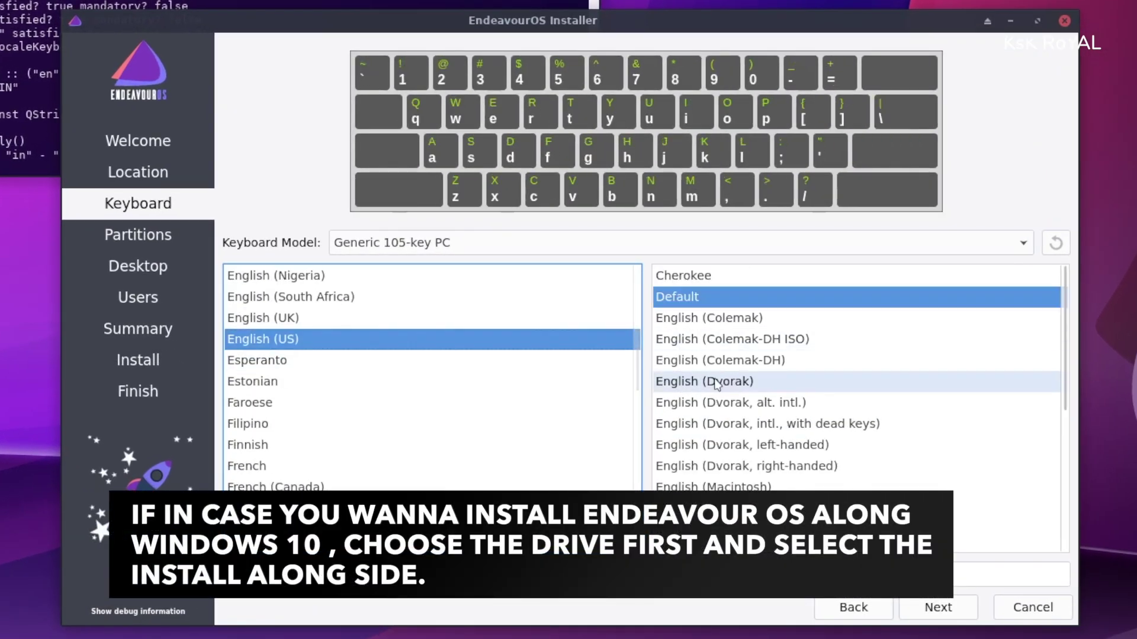
click(960, 605)
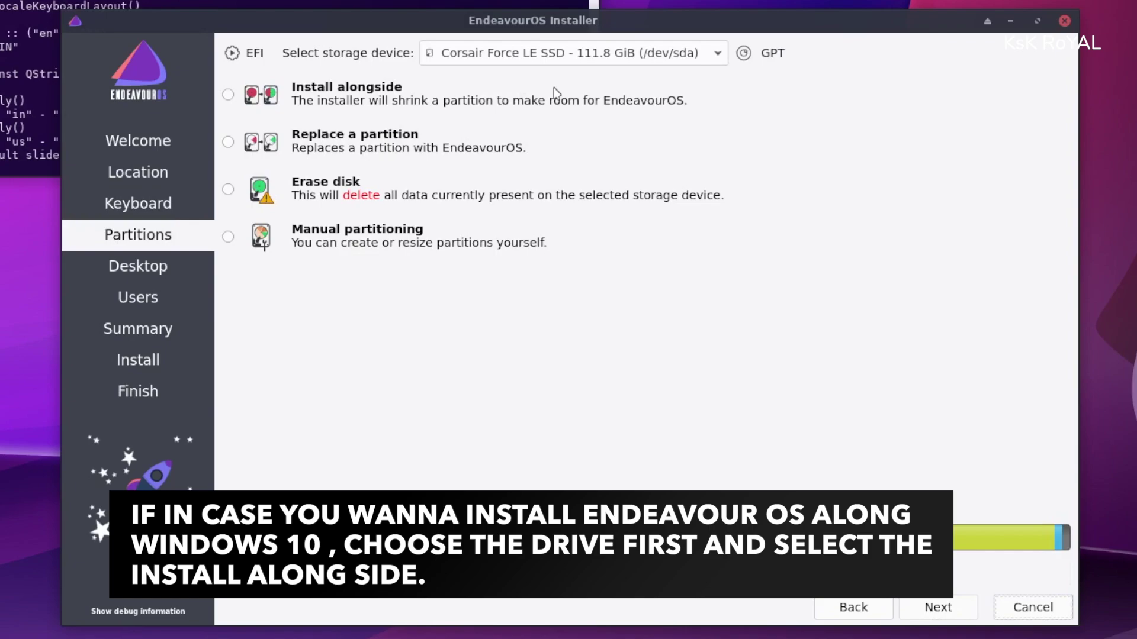
Select the BlitzWolf drive, choose Erase disk with Swap to file, and continue to desktop selection.
click(578, 57)
click(540, 86)
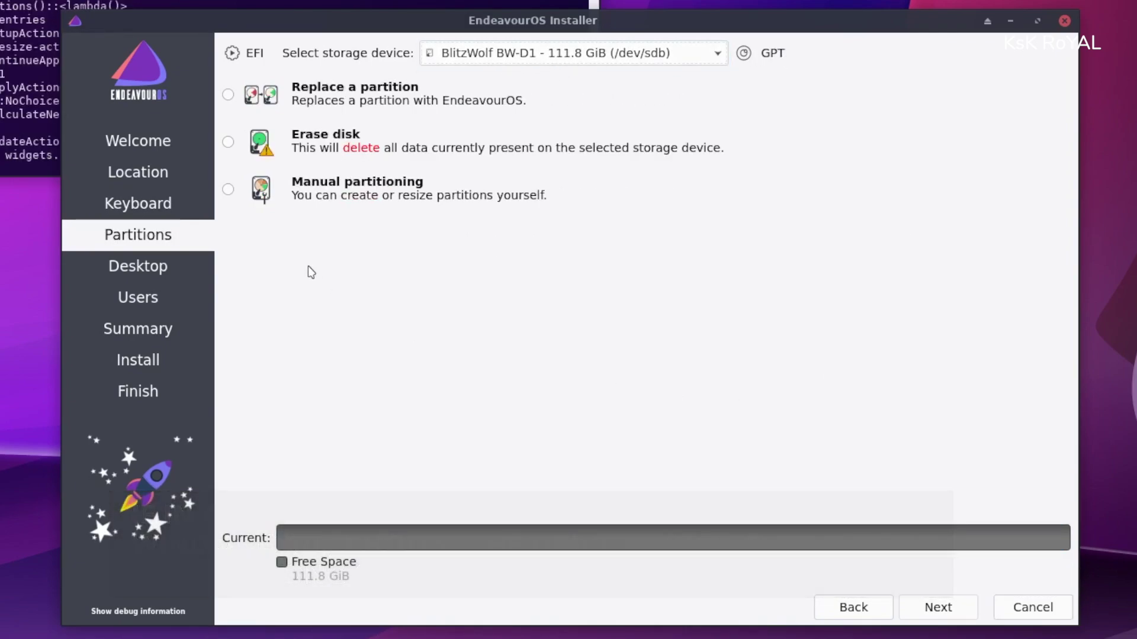
click(228, 142)
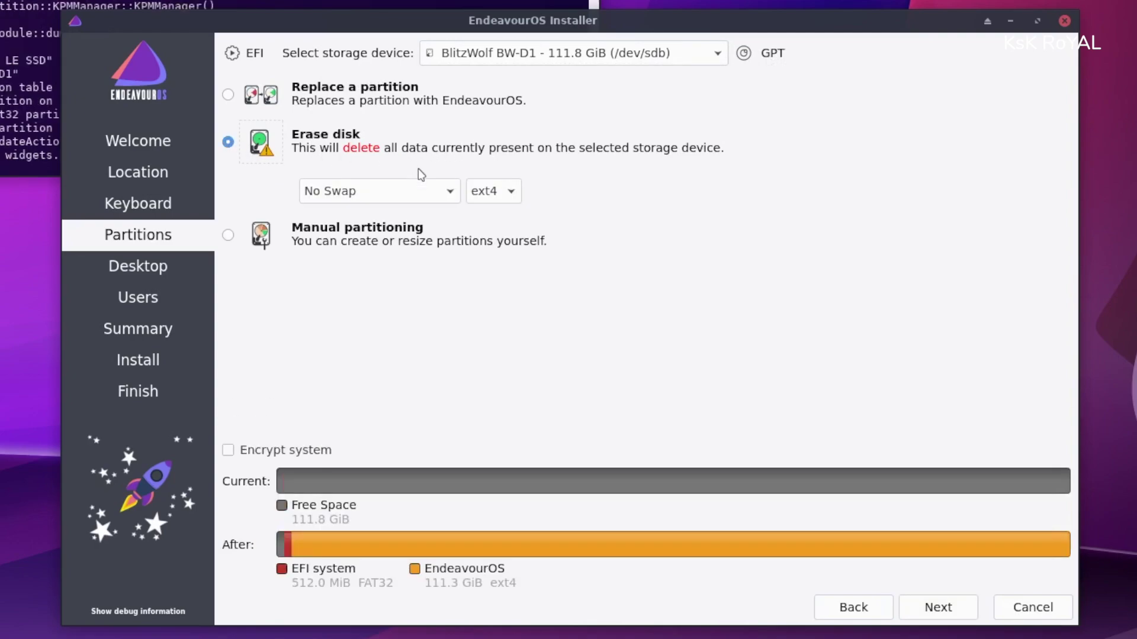
click(450, 192)
click(441, 269)
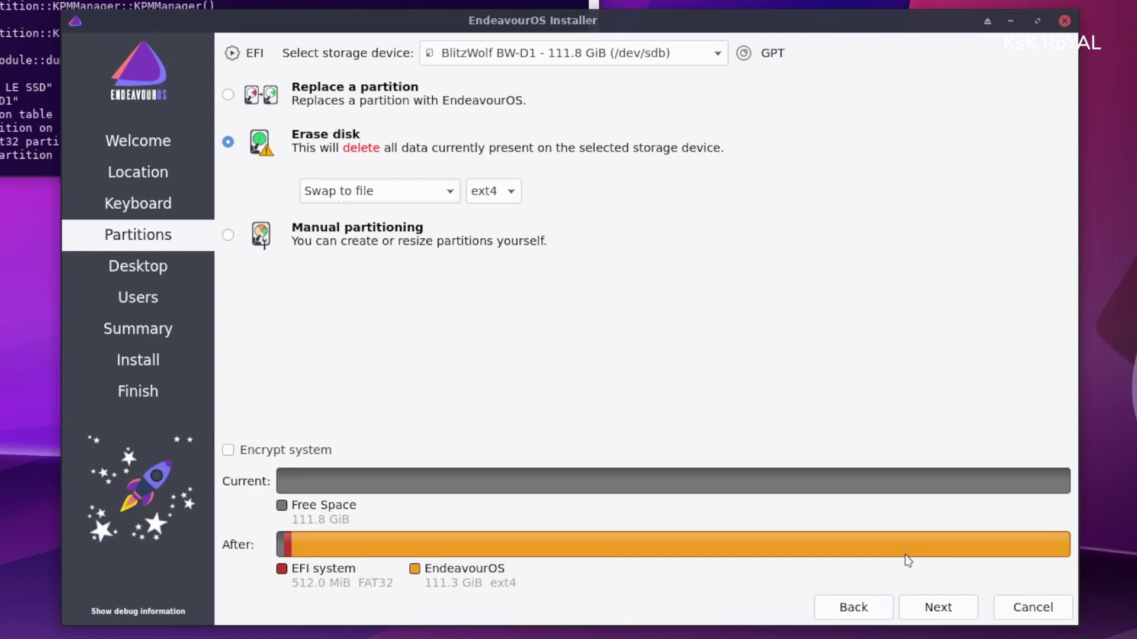
click(921, 608)
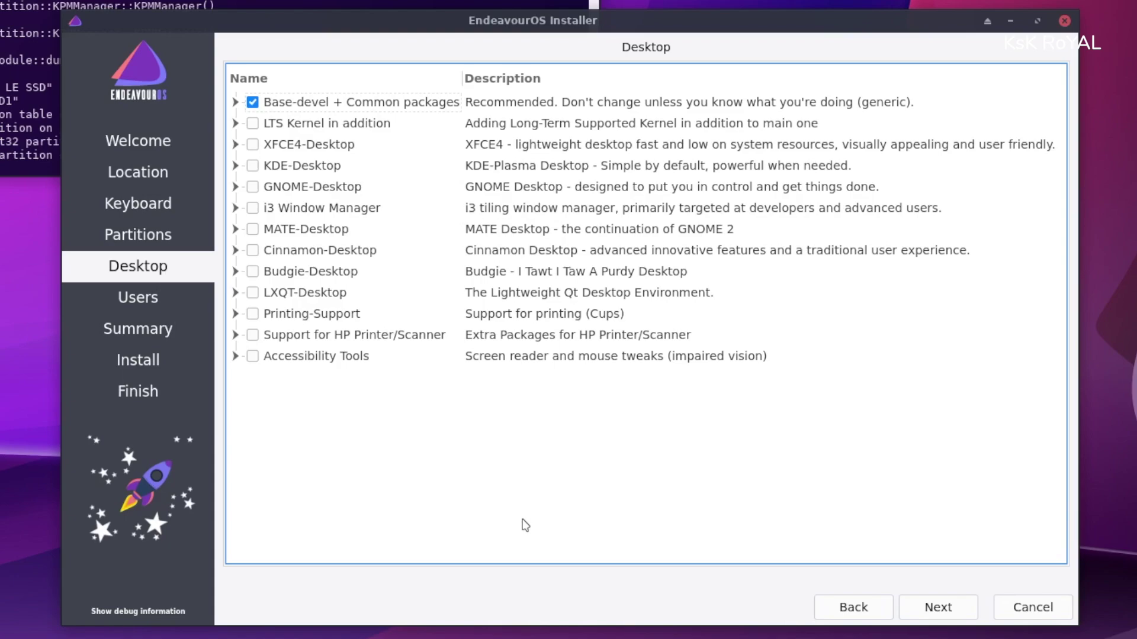
Inspect Base-devel + Common packages, then tick Cinnamon-Desktop and GNOME-Desktop.
double_click(823, 100)
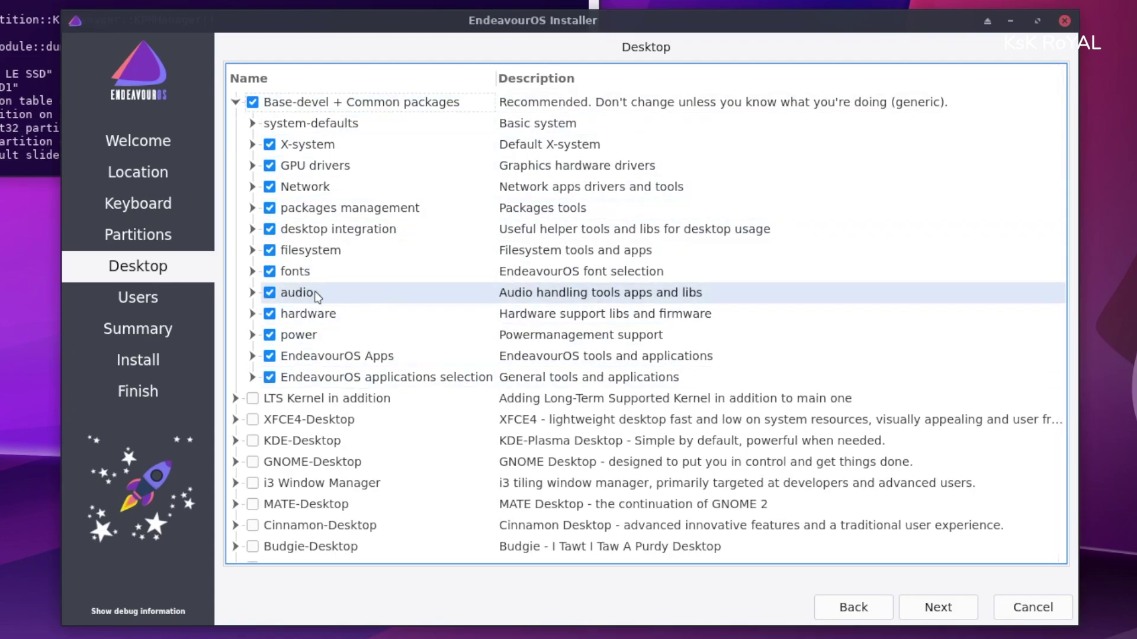
click(235, 102)
click(253, 249)
click(258, 187)
click(254, 187)
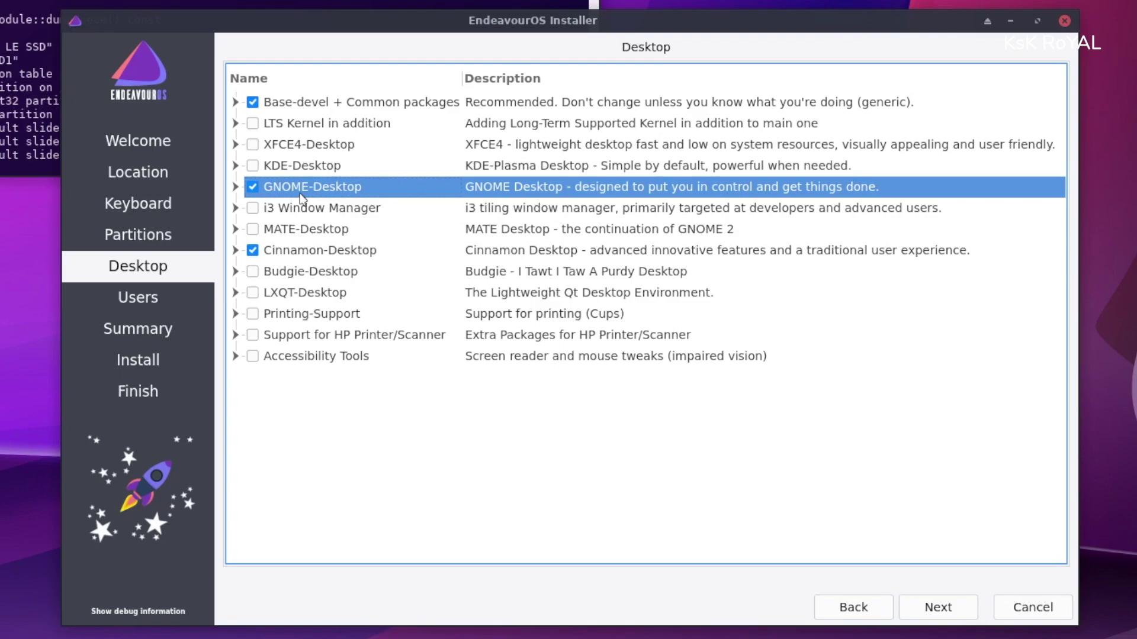
Browse Printing-Support and Accessibility Tools, then expand LTS Kernel and tick linux-lts.
click(235, 314)
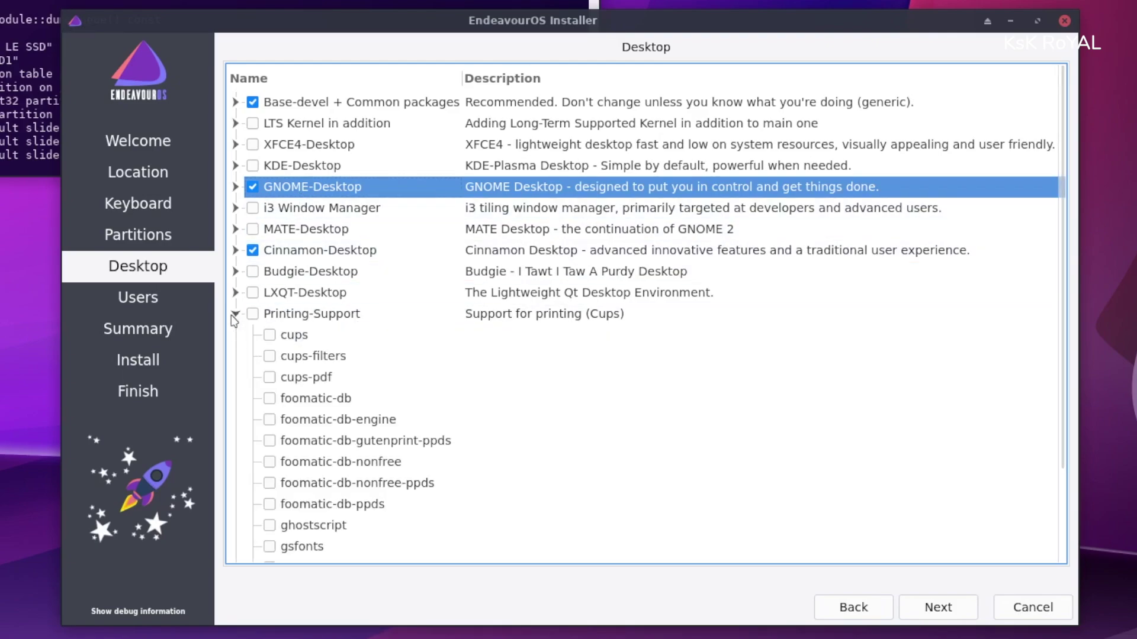
click(235, 314)
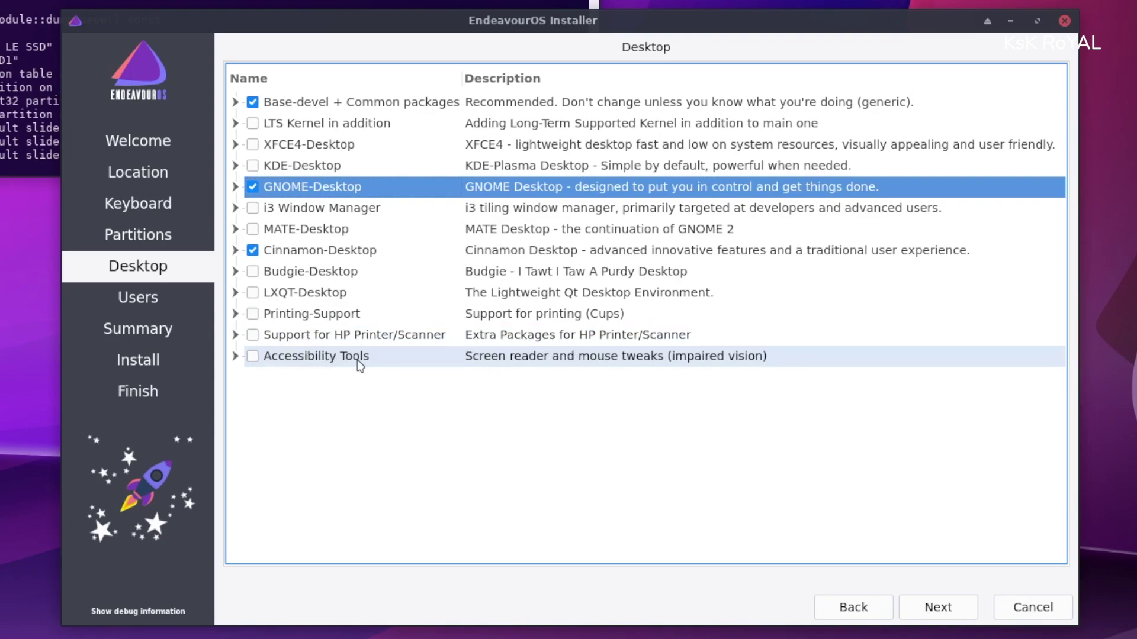
click(236, 357)
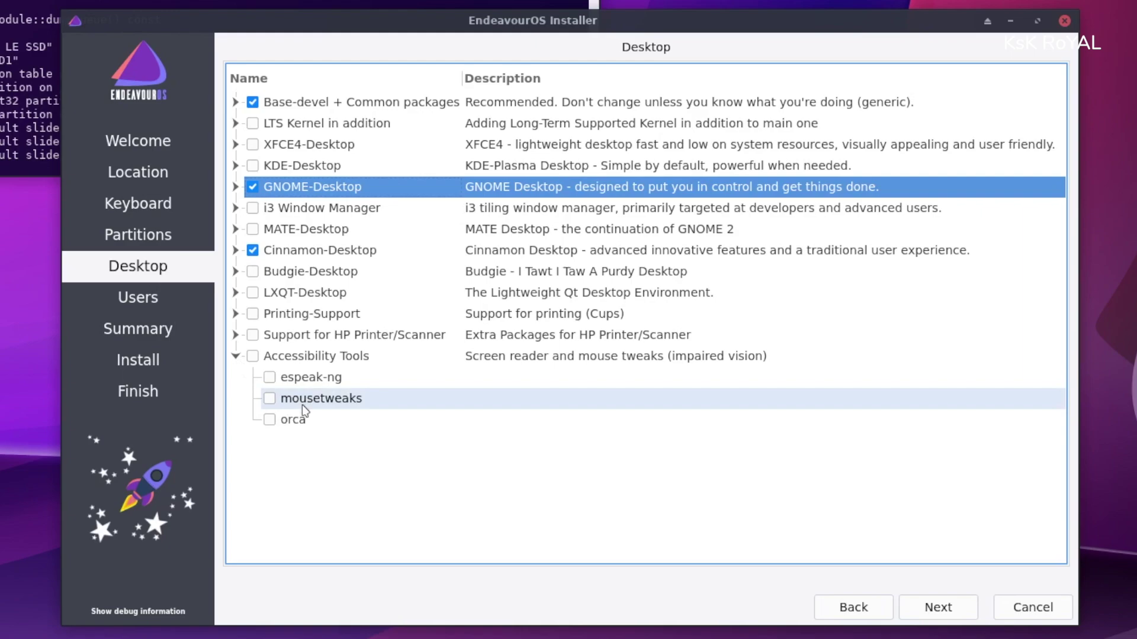
click(236, 357)
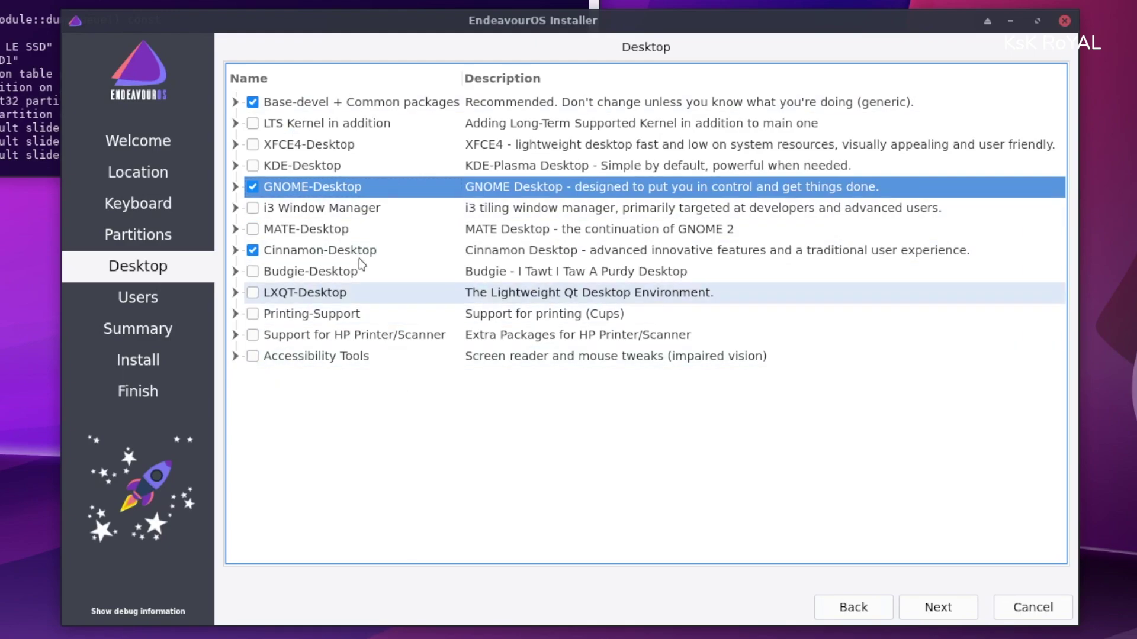
click(235, 123)
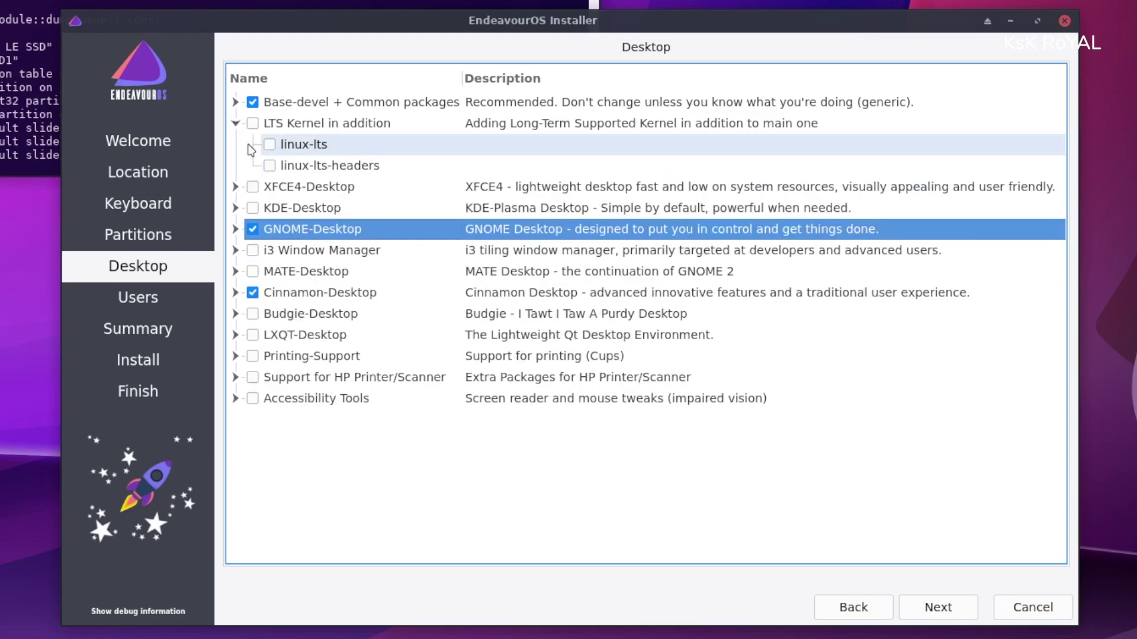
click(271, 145)
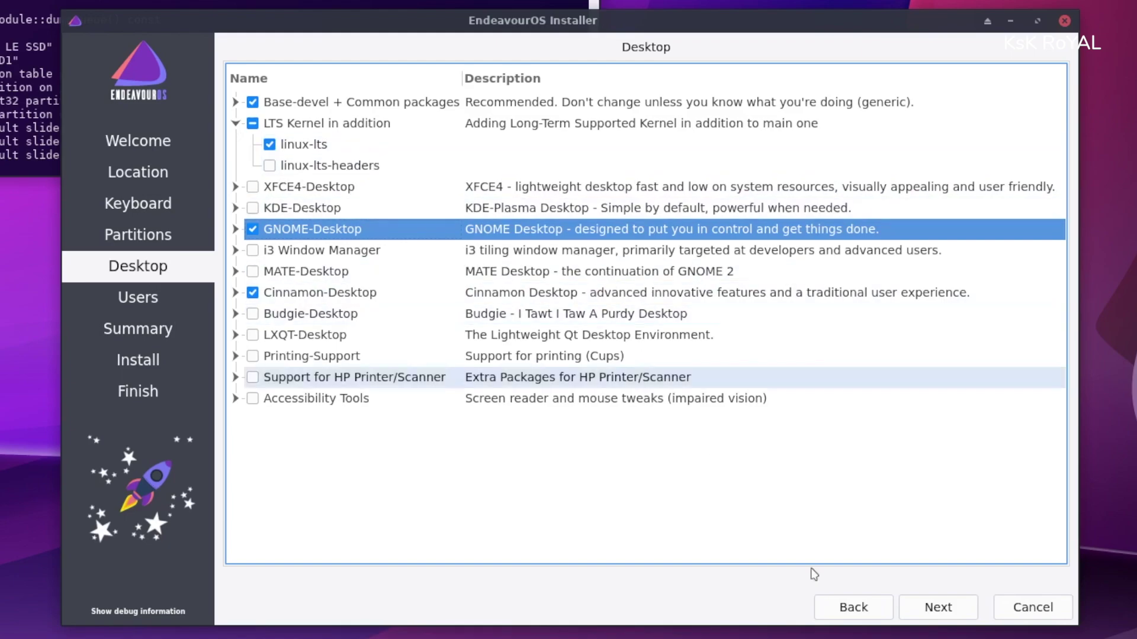
Enter the user's name, computer name 'endeavour', and the account password on the Users step.
click(965, 617)
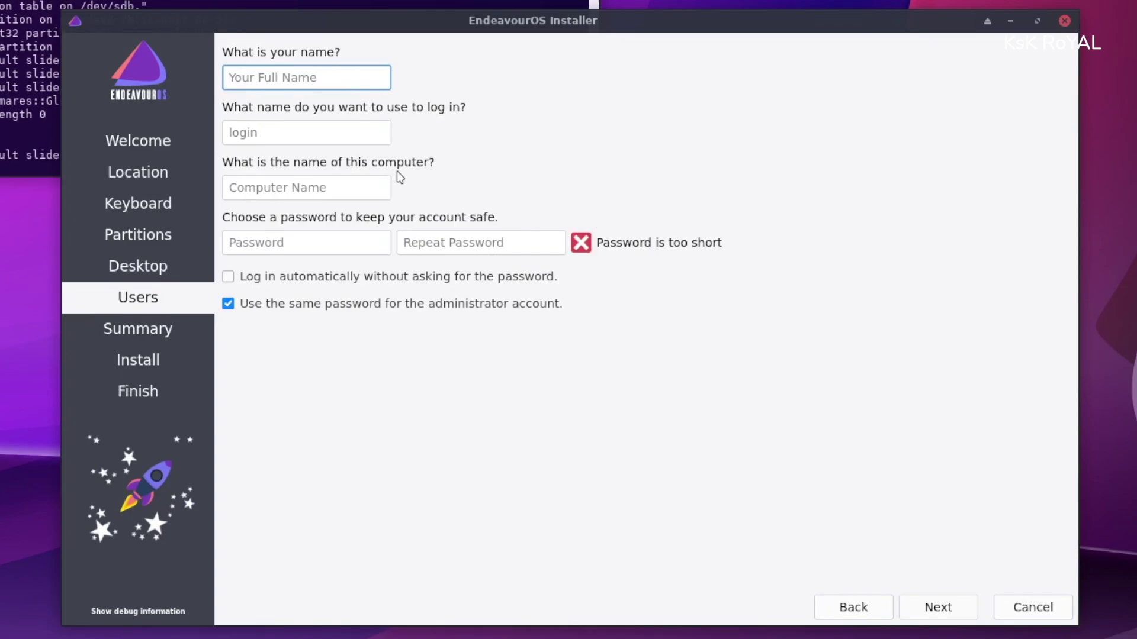
text(arjun)
key(Tab)
key(Tab)
text(endeavour)
key(Tab)
key(Tab)
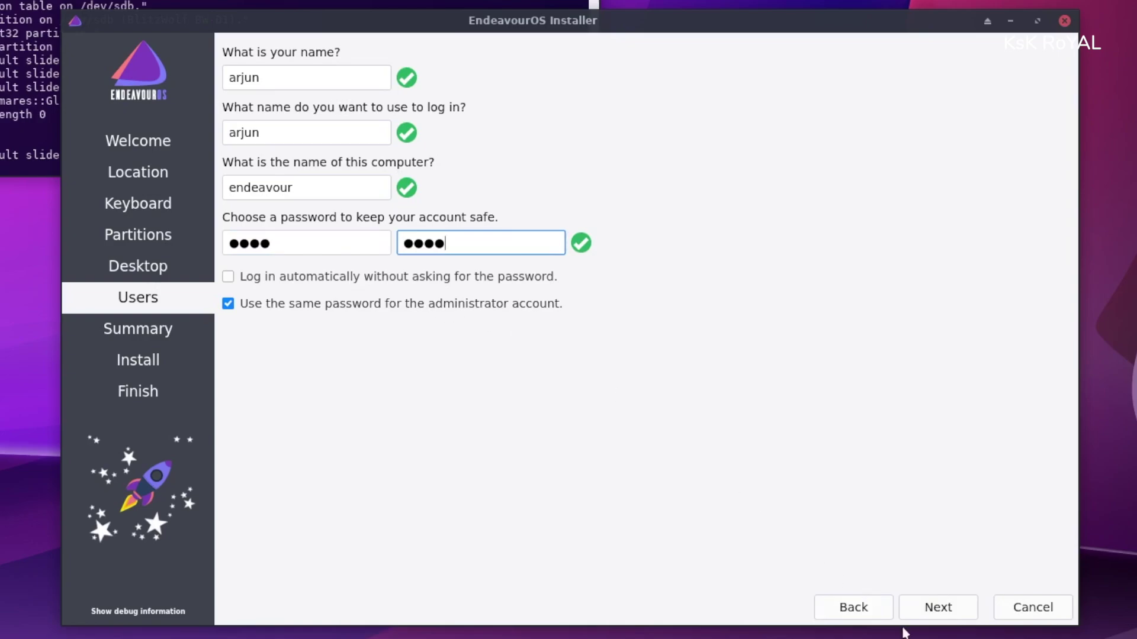
Review the summary and confirm installing EndeavourOS onto the disk now.
click(933, 613)
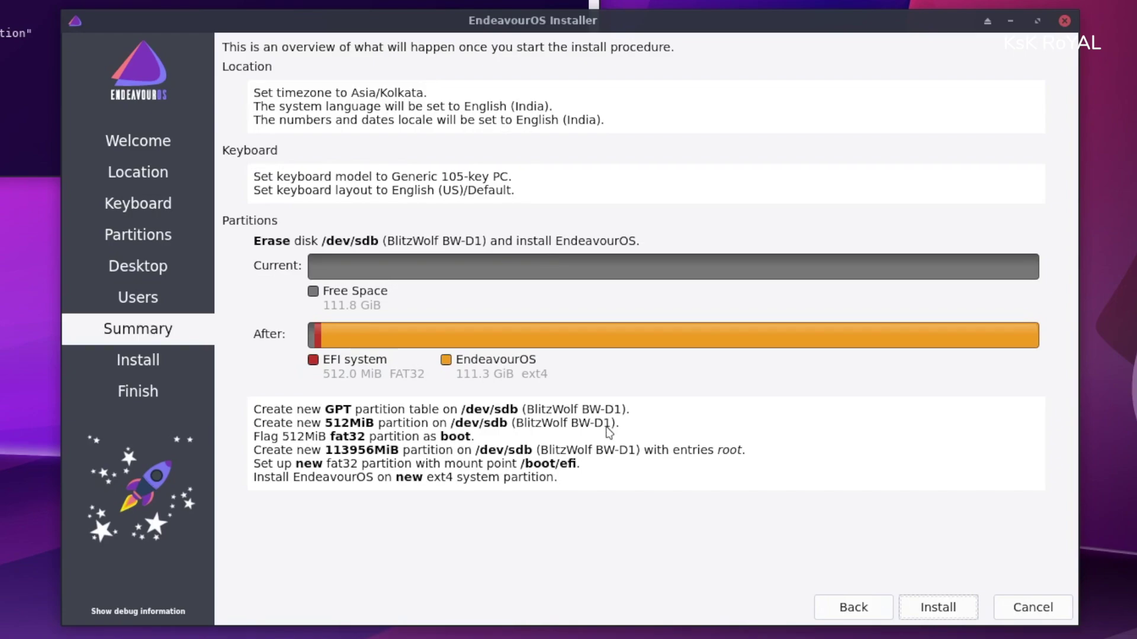
click(950, 611)
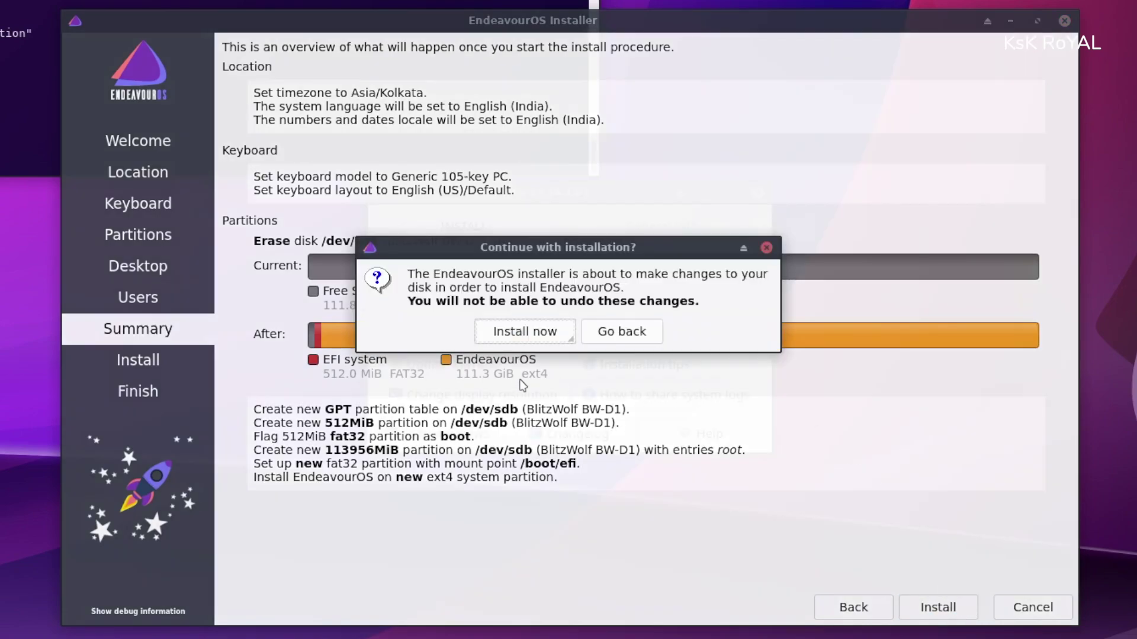
click(554, 333)
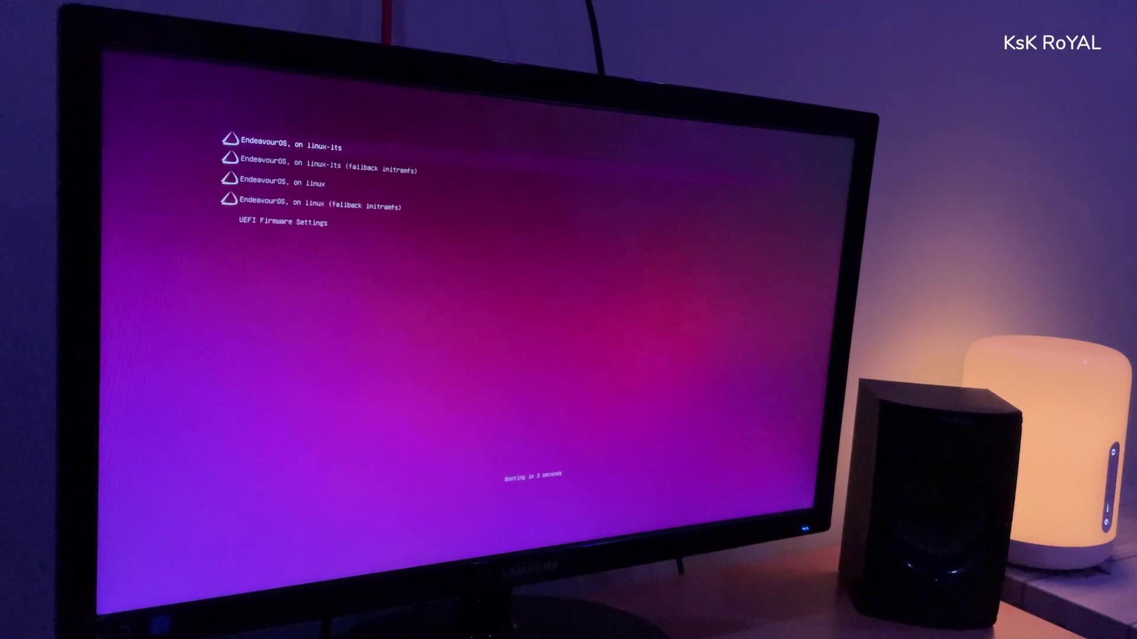
Select the EndeavourOS entry in the boot menu and boot it.
key(Down)
key(Down)
key(Up)
key(Up)
key(Down)
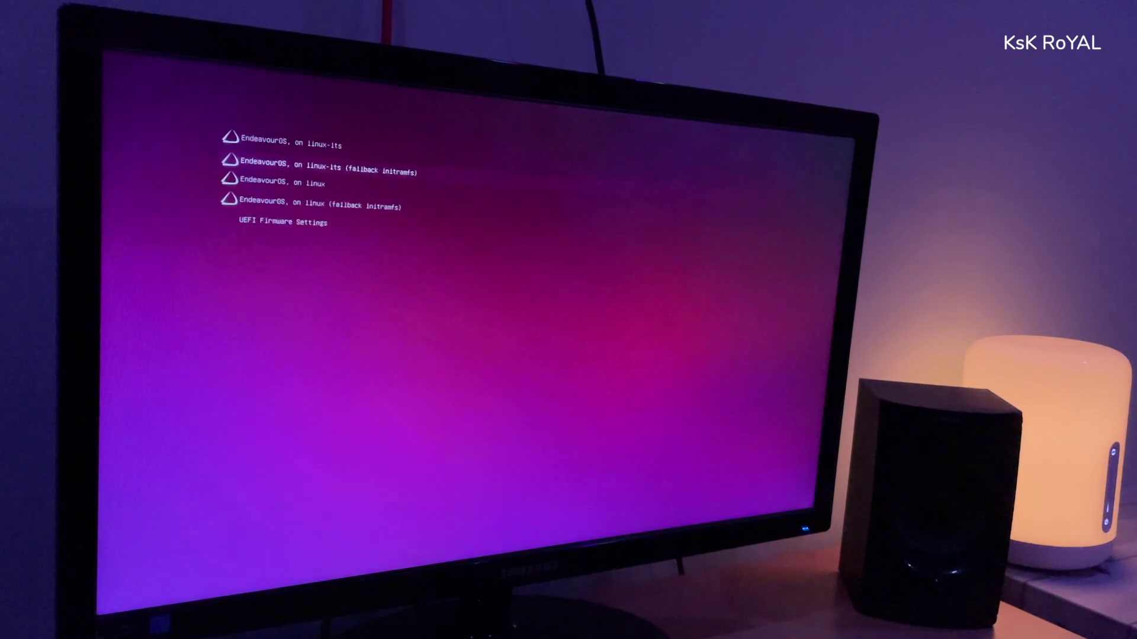
key(Down)
key(Down)
key(Up)
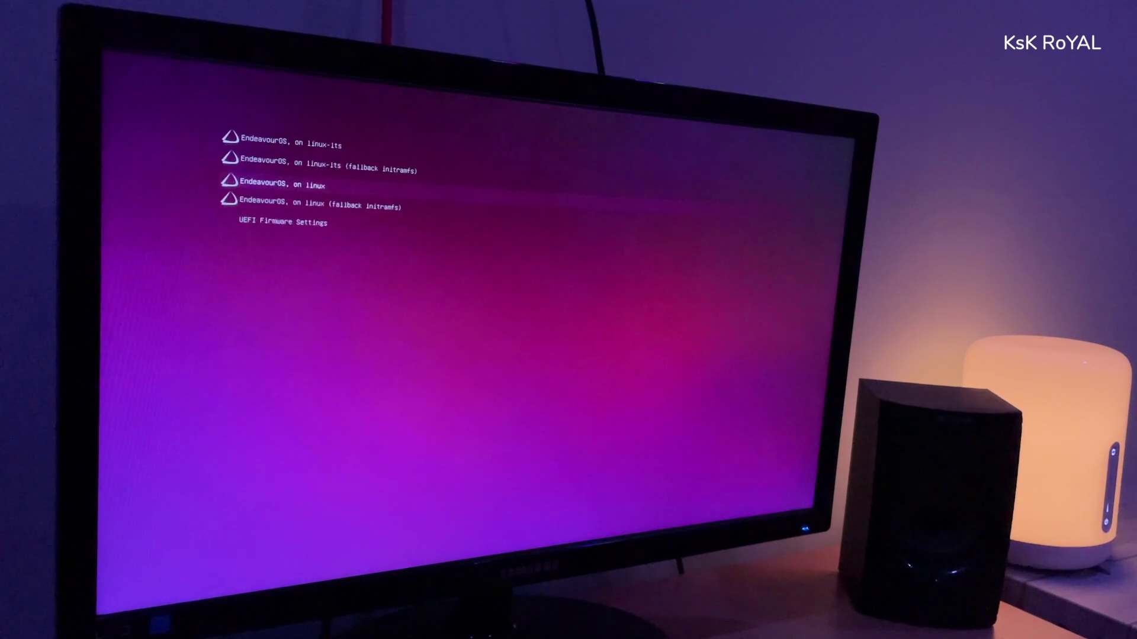
key(Return)
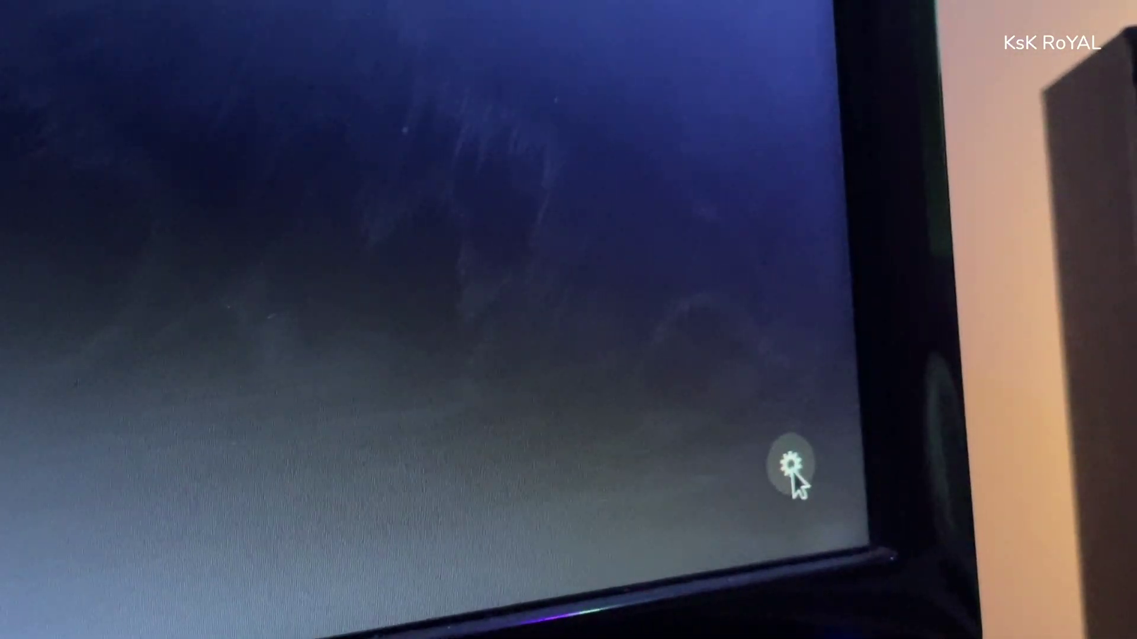
Show the login screen's session list offering Cinnamon and GNOME.
click(791, 472)
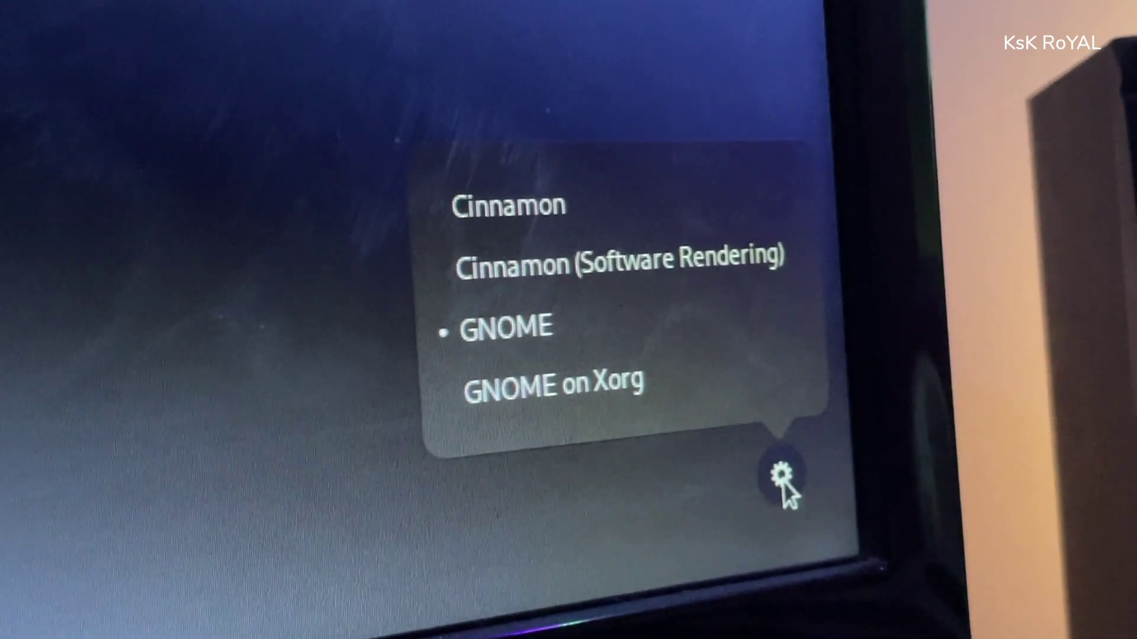
click(783, 479)
click(783, 480)
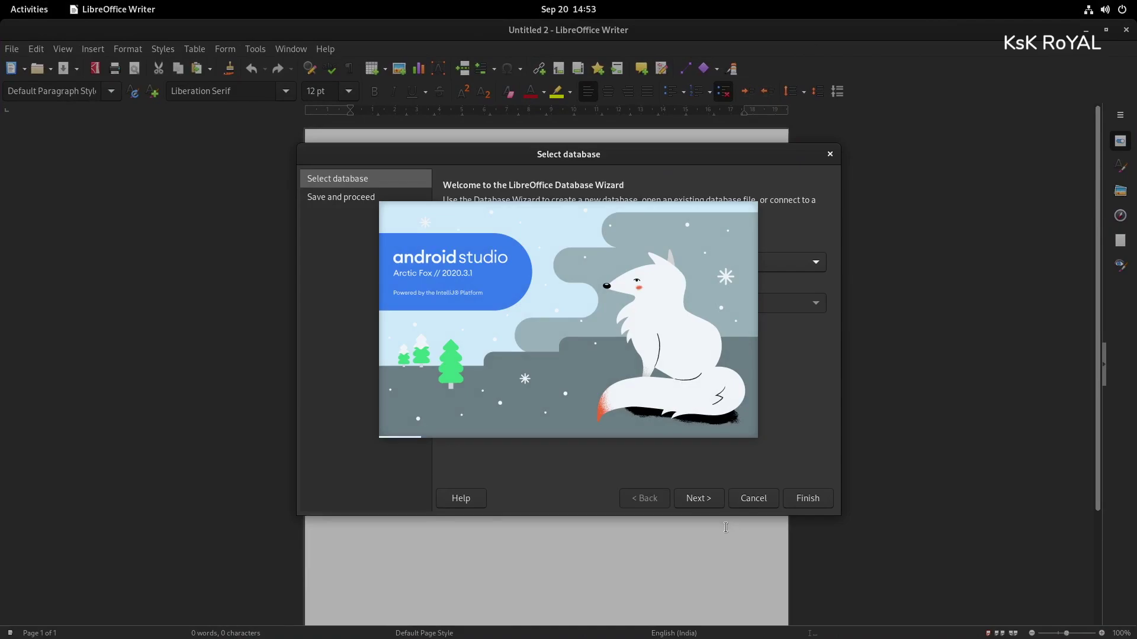
Leave the Activities overview for LibreOffice Writer while Android Studio finishes loading.
mouse_move(2, 1)
click(307, 329)
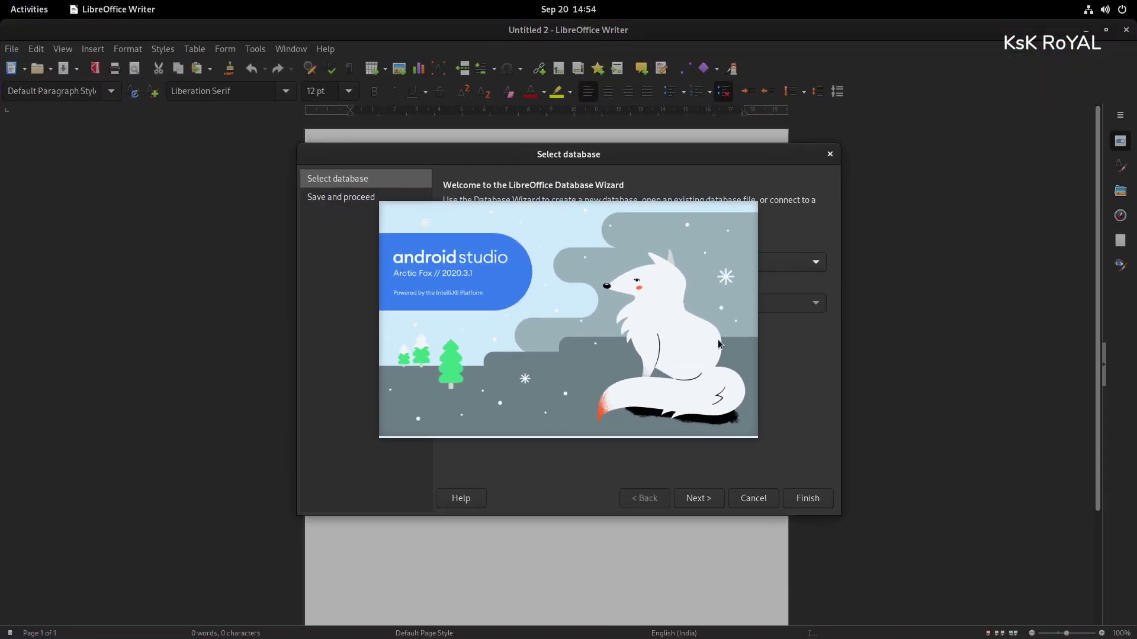